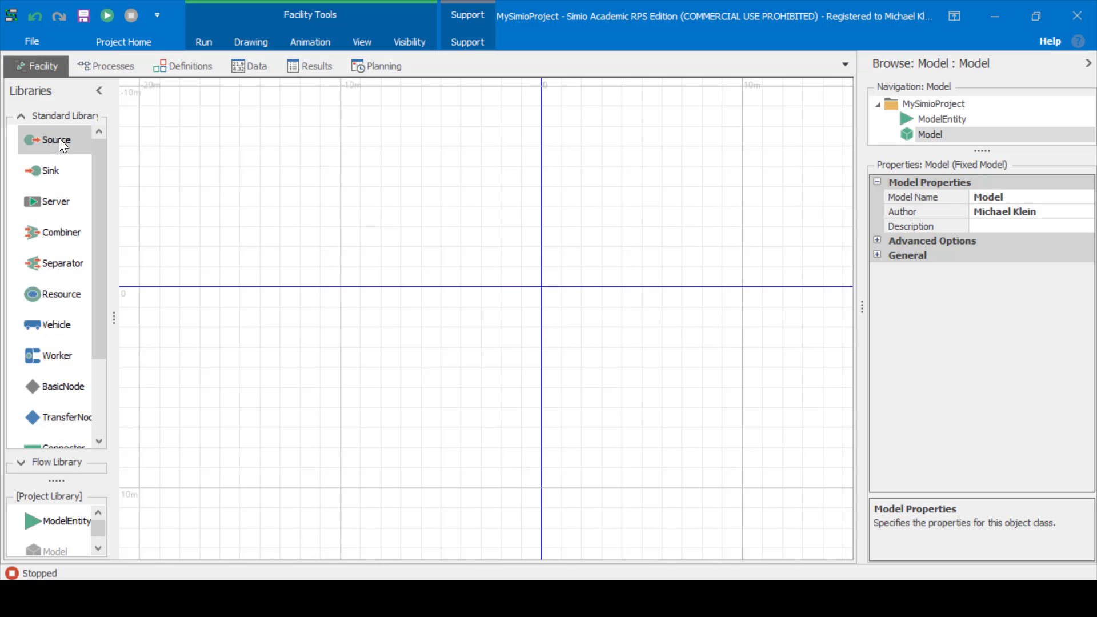
Place a source, three servers and a sink in one row, with a second sink below the first
drag(59, 139, 202, 154)
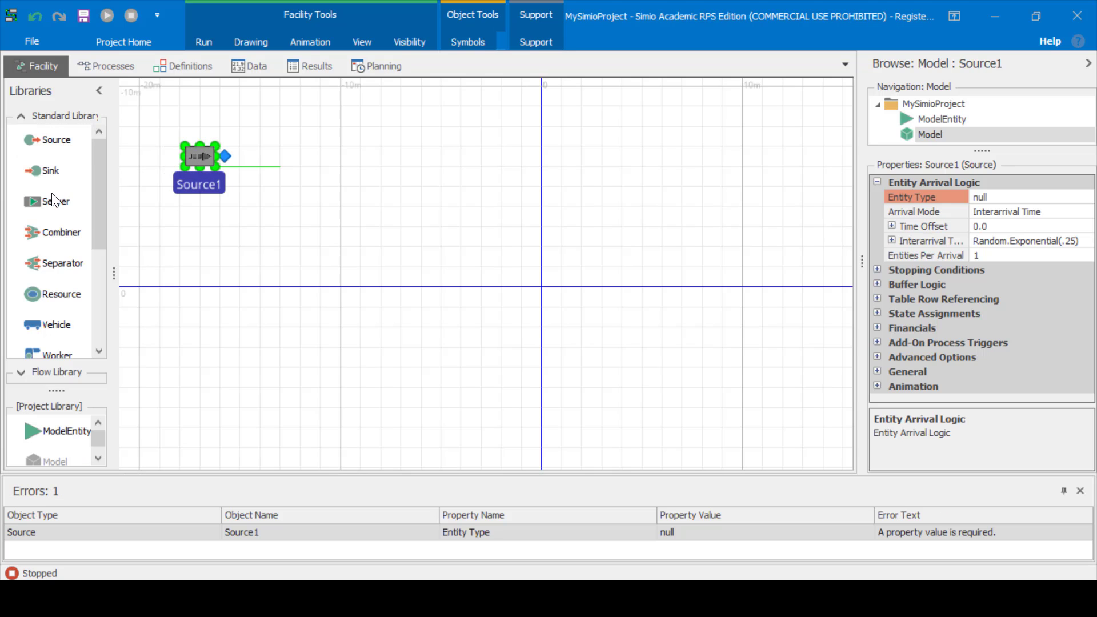
drag(53, 202, 320, 165)
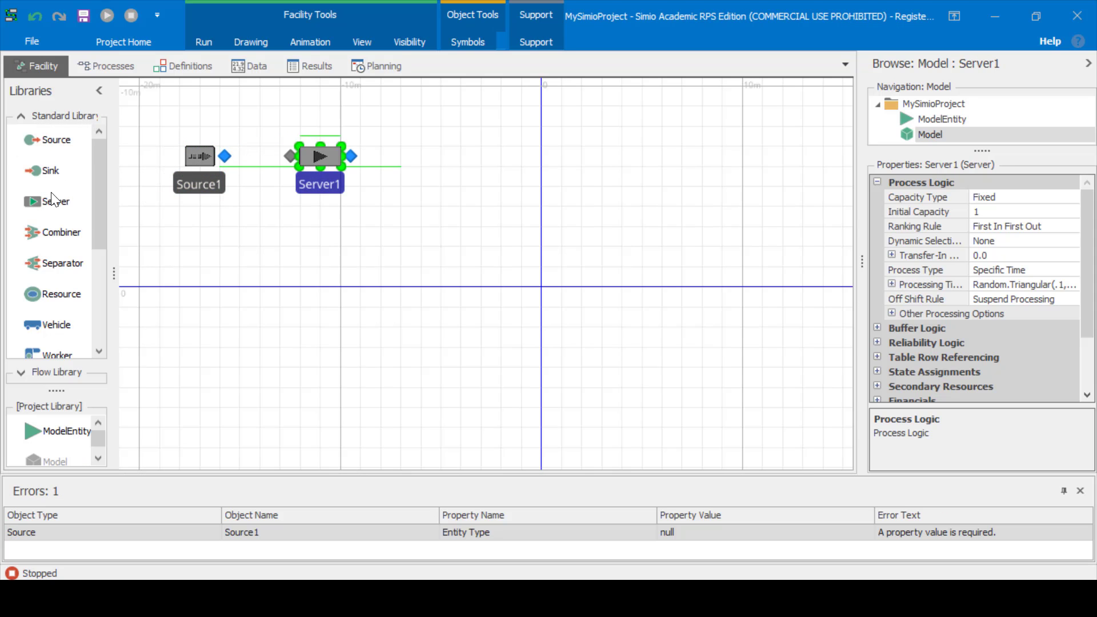
drag(56, 201, 442, 165)
drag(52, 201, 553, 167)
drag(43, 169, 708, 160)
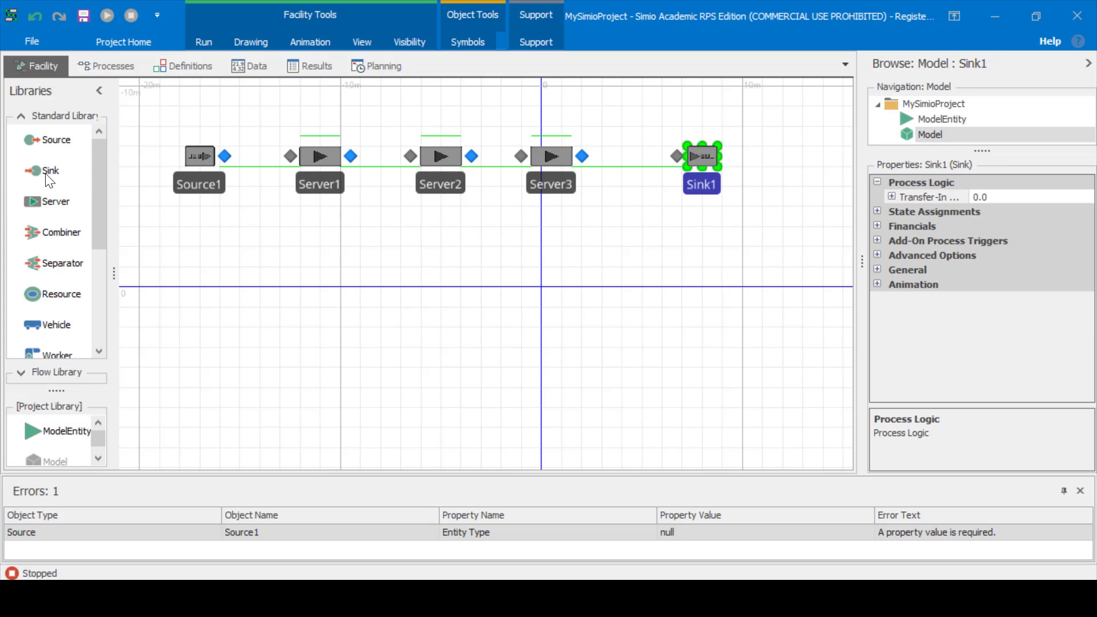
drag(47, 173, 703, 242)
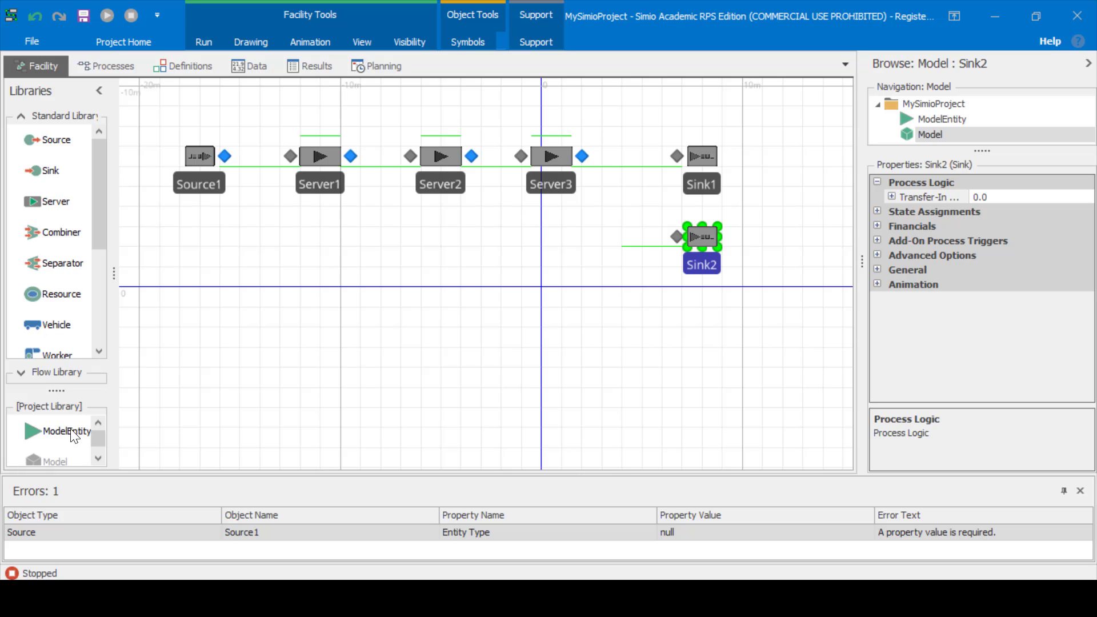
Add a model entity below Source1 and rename it Parts
drag(67, 430, 189, 247)
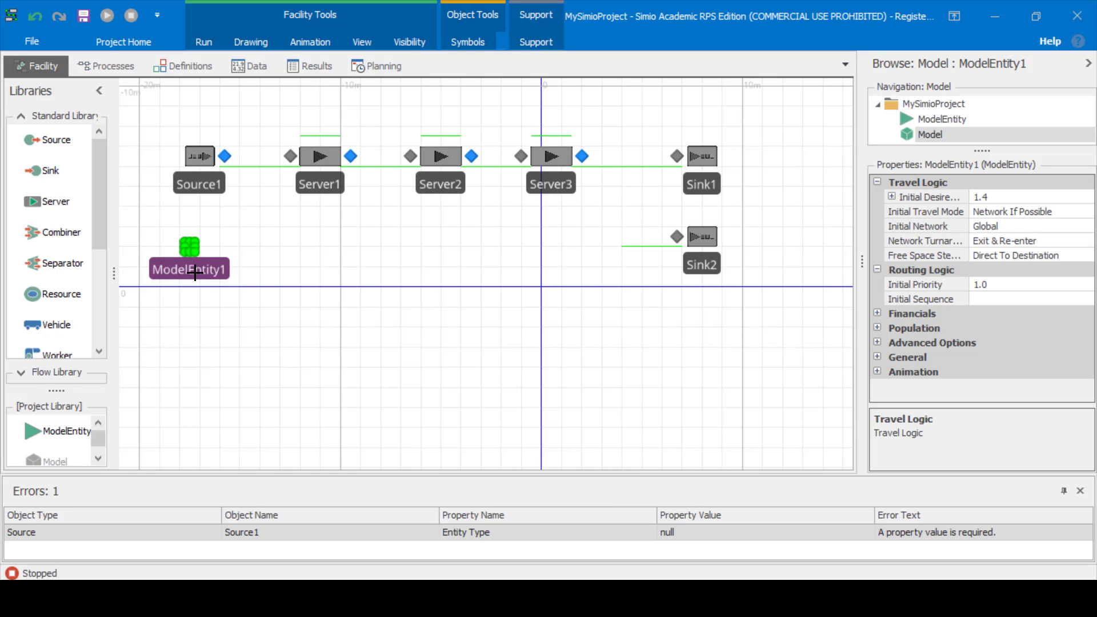
double_click(218, 269)
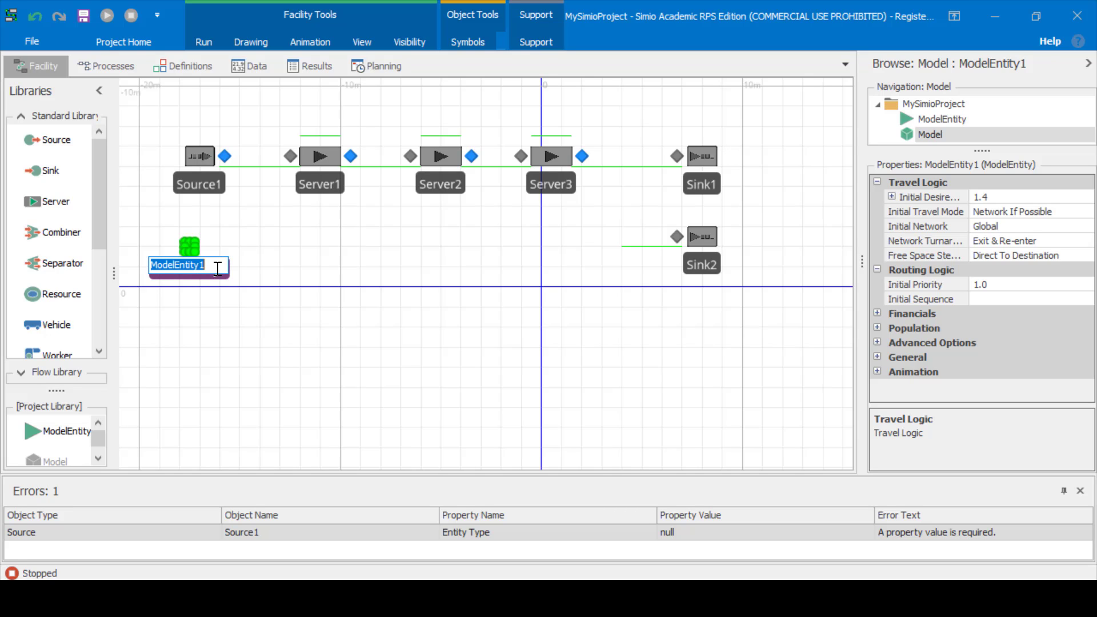
text(Parts)
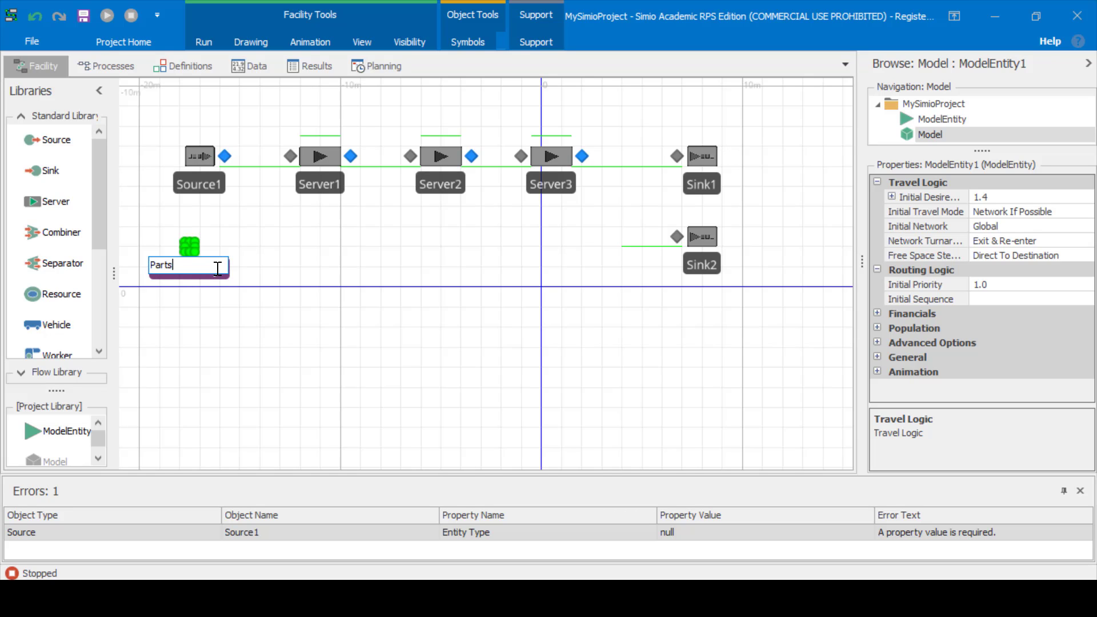
click(247, 366)
Rename the three servers, in flow order, as Machine, Grind and Package
double_click(331, 183)
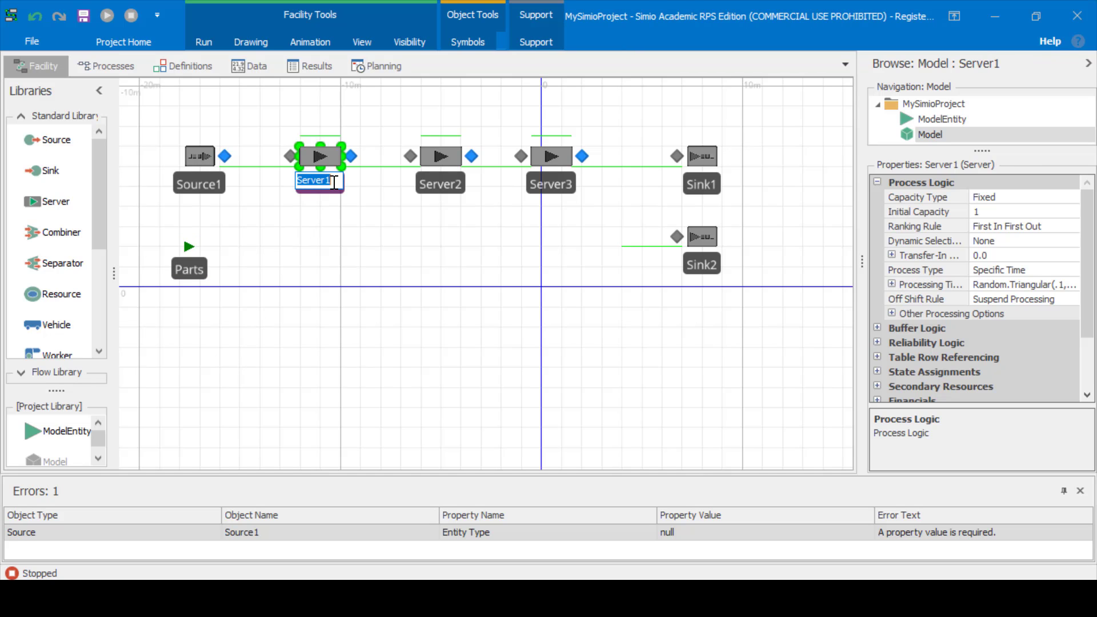
text(Machine)
key(Return)
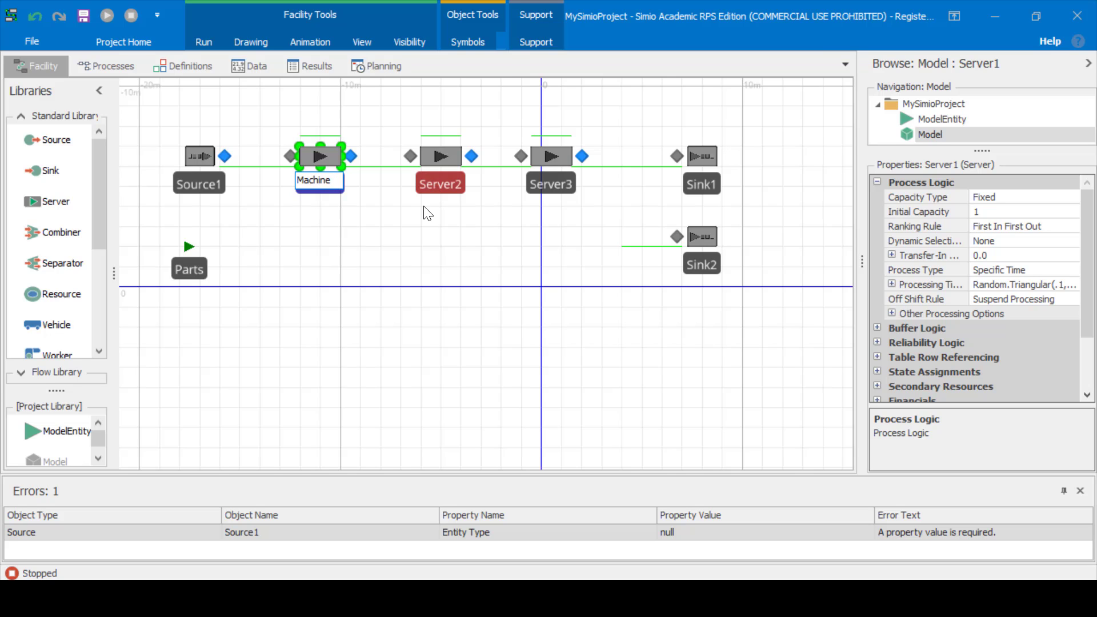
click(424, 216)
double_click(443, 183)
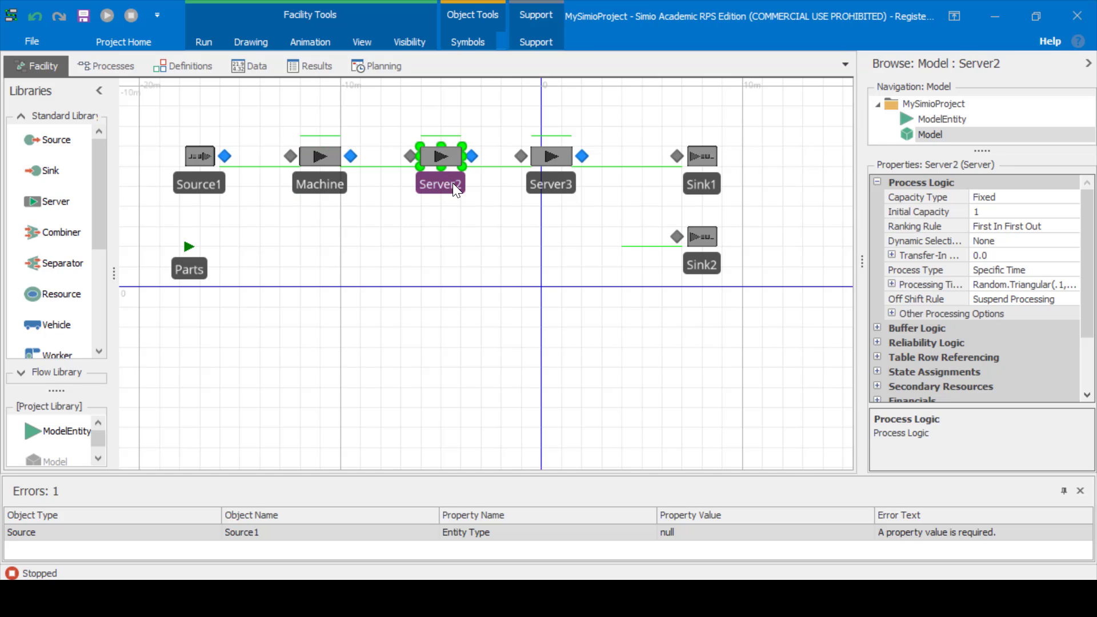
text(Grind)
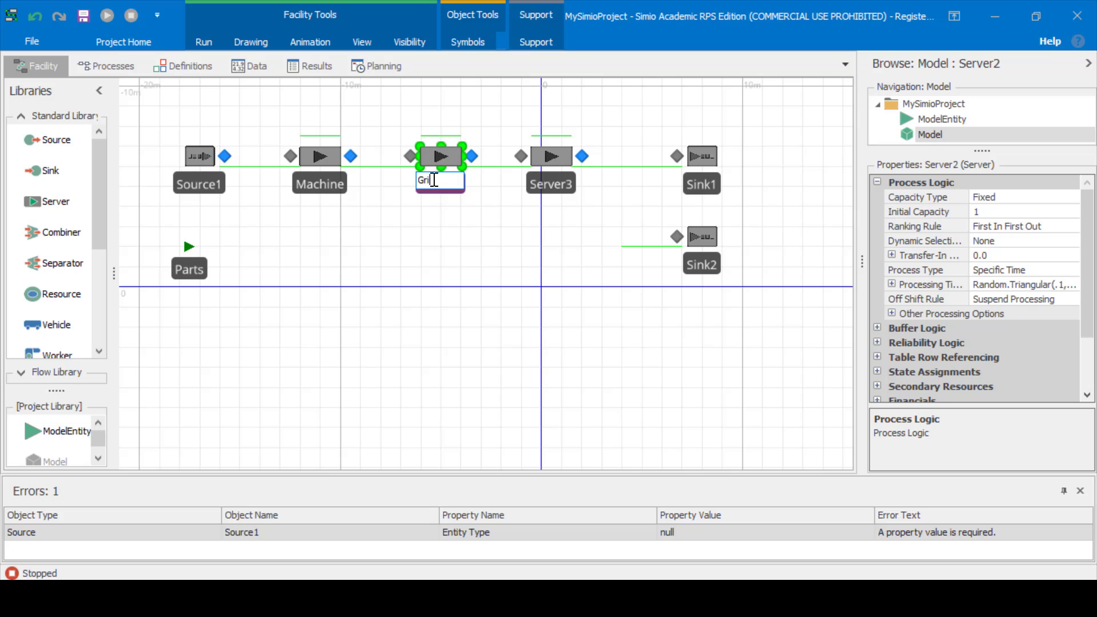
click(472, 238)
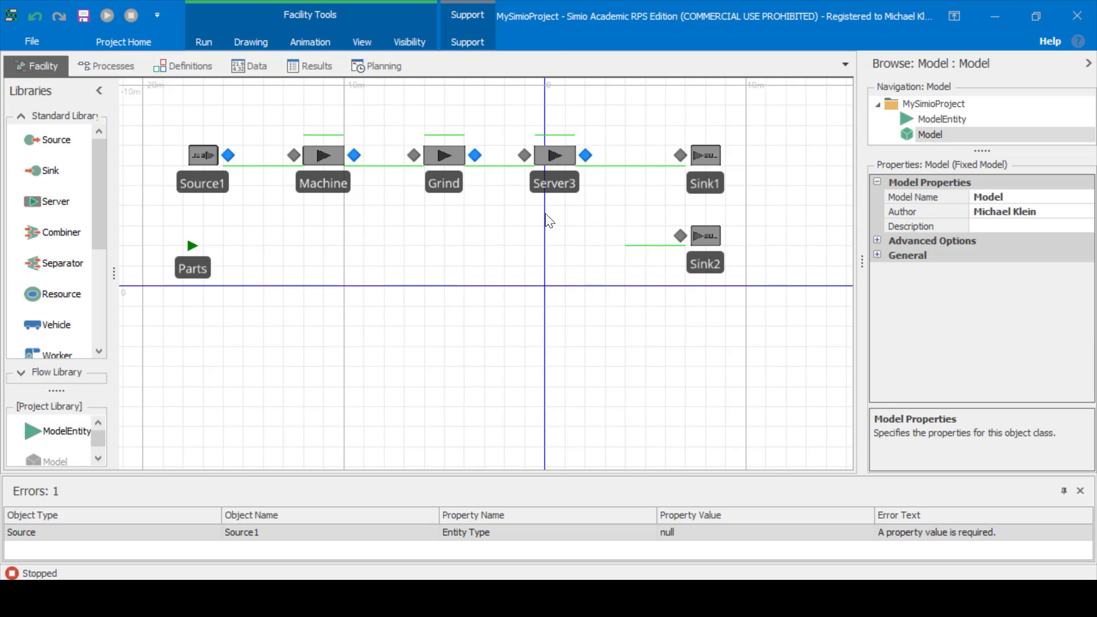
double_click(563, 187)
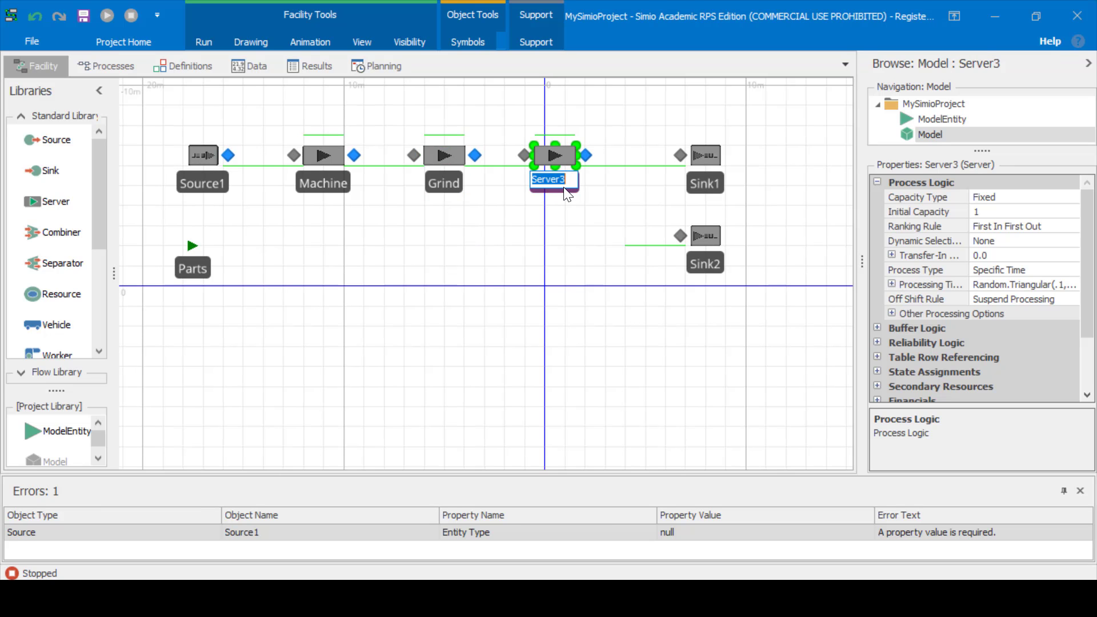
text(Package)
click(511, 266)
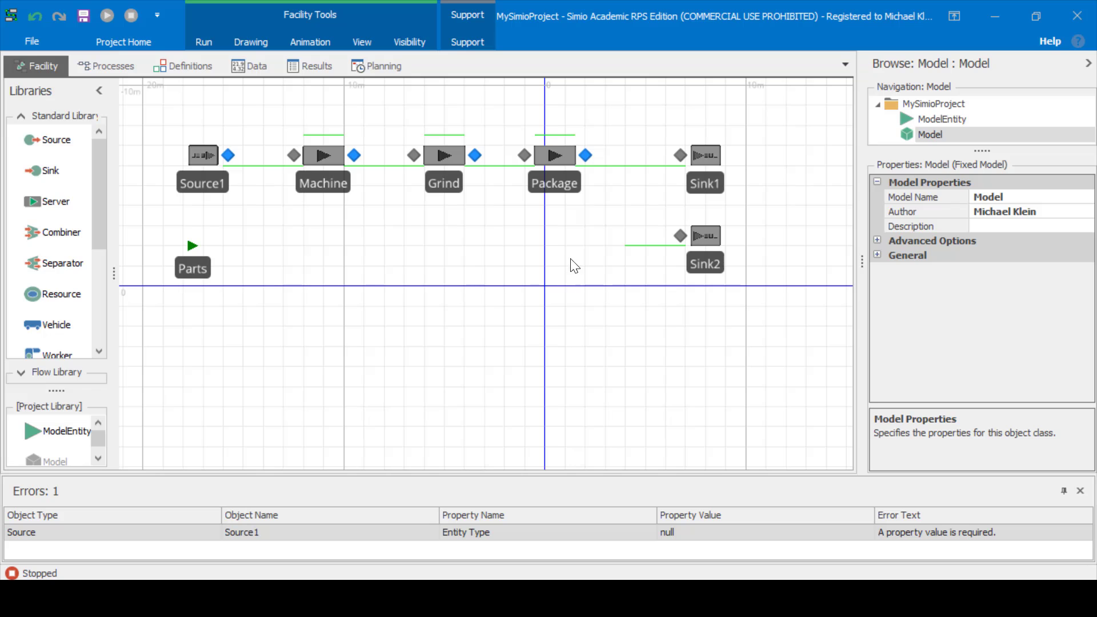
Rename the upper sink as Good and the lower sink as Bad
double_click(718, 191)
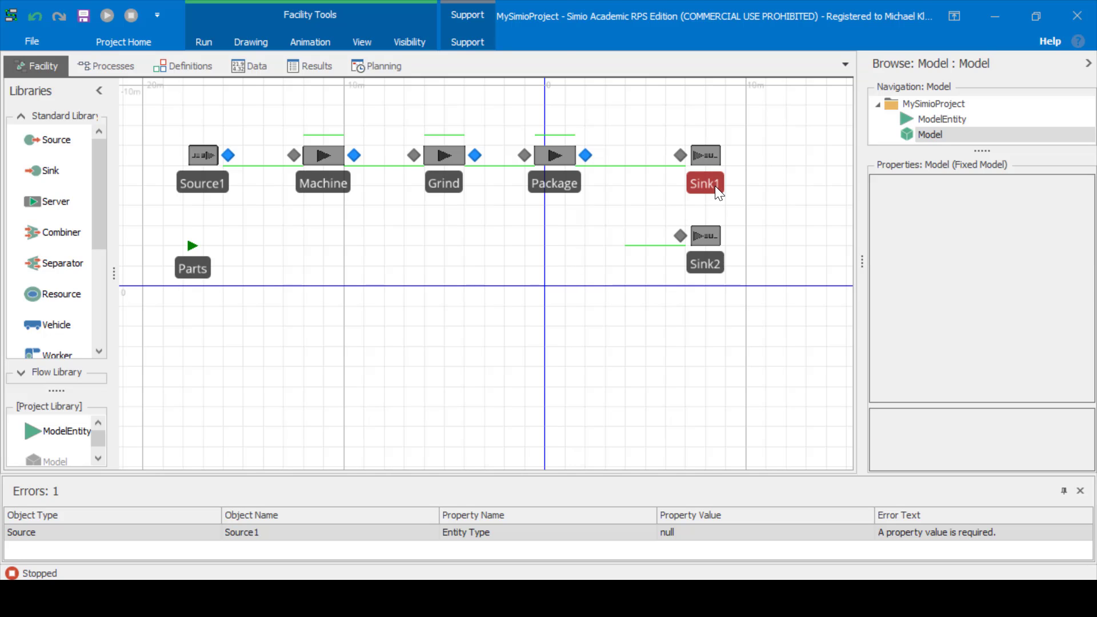
text(Goo)
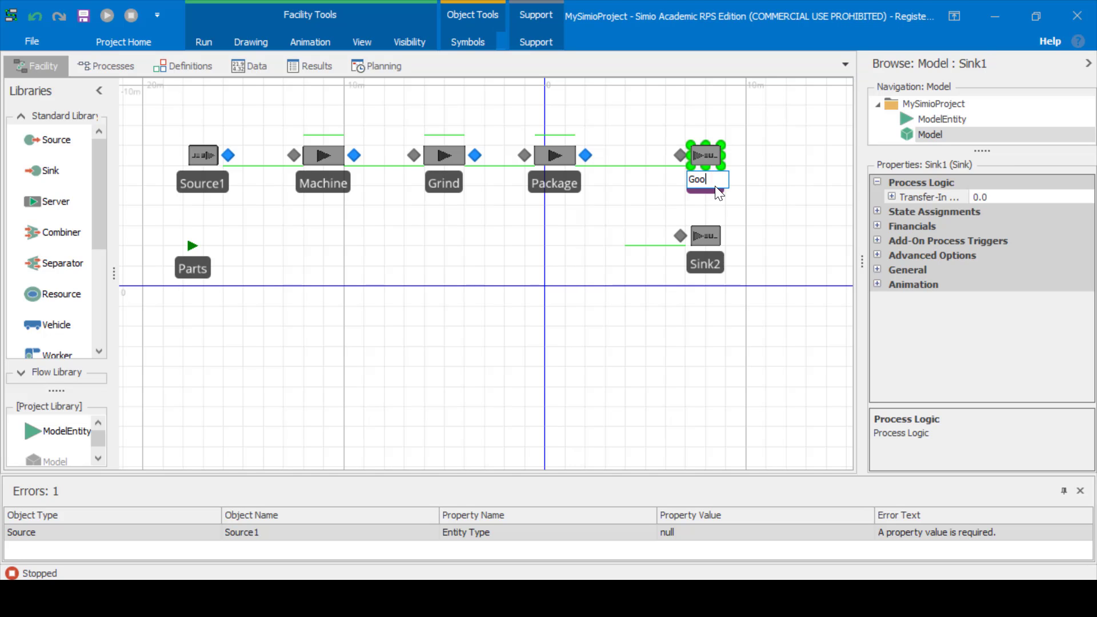
text(d)
click(695, 265)
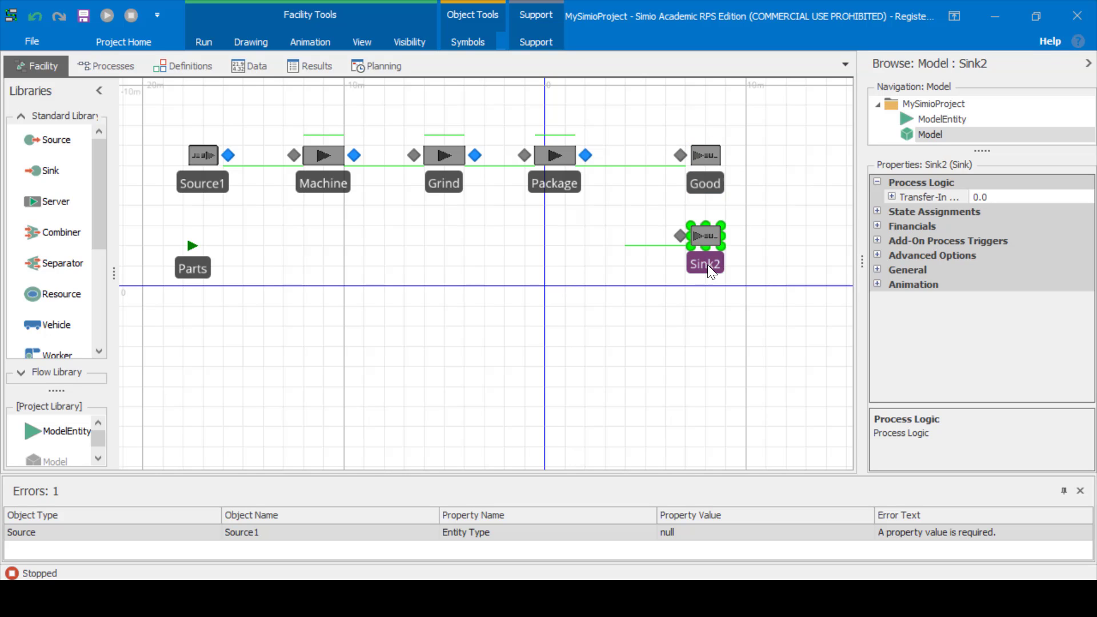
click(707, 265)
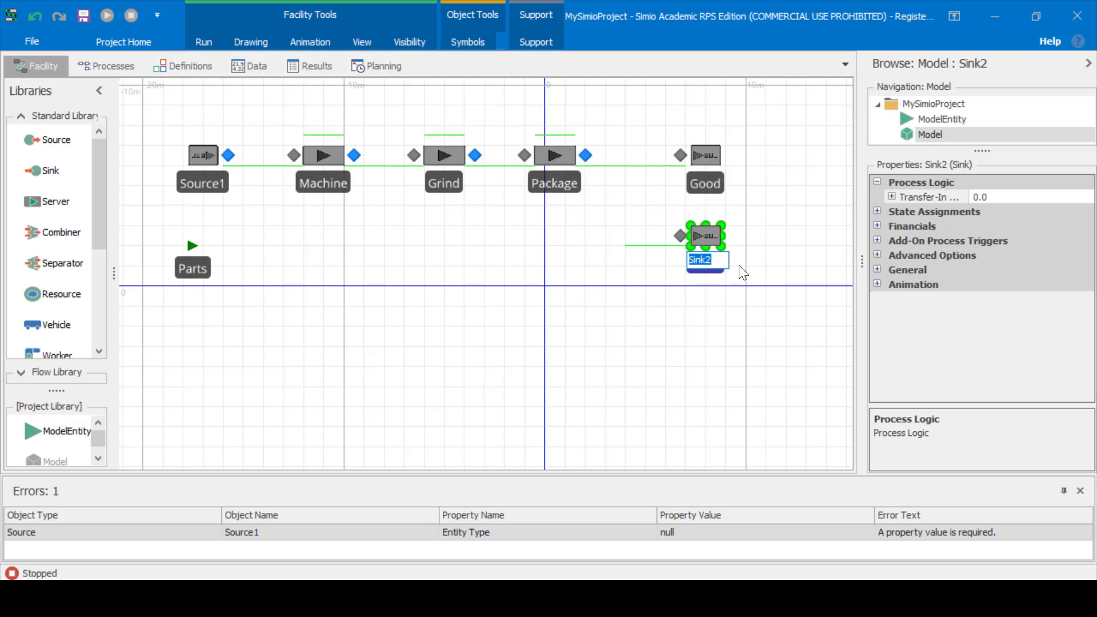
text(Bad)
click(544, 369)
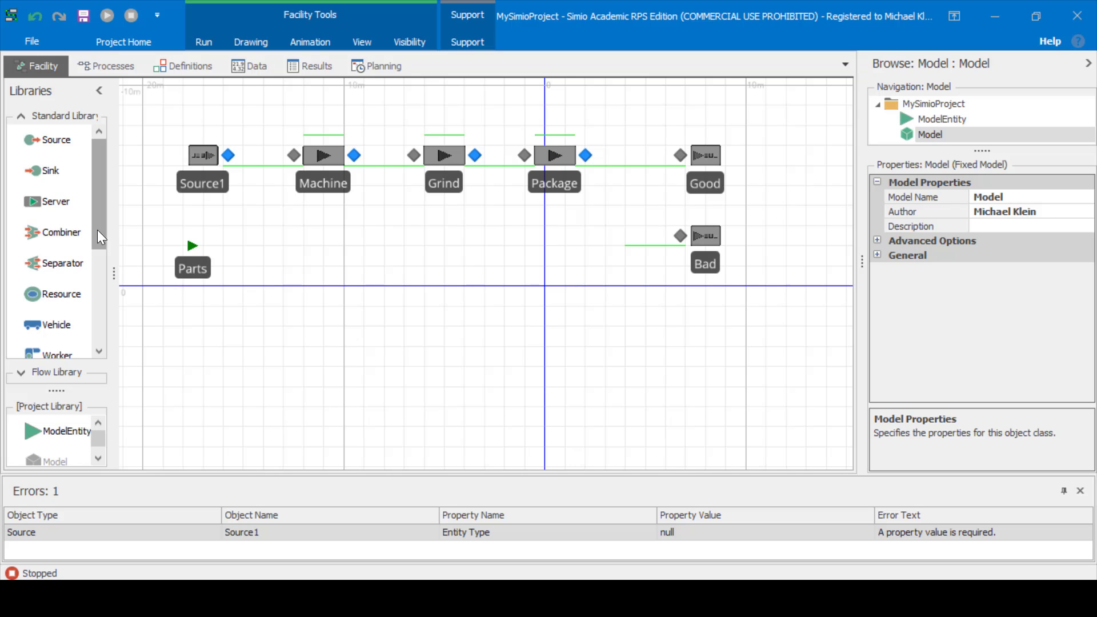
Link Source1 to Machine and Machine's output to Grind's input with connectors
drag(97, 231, 88, 316)
click(63, 275)
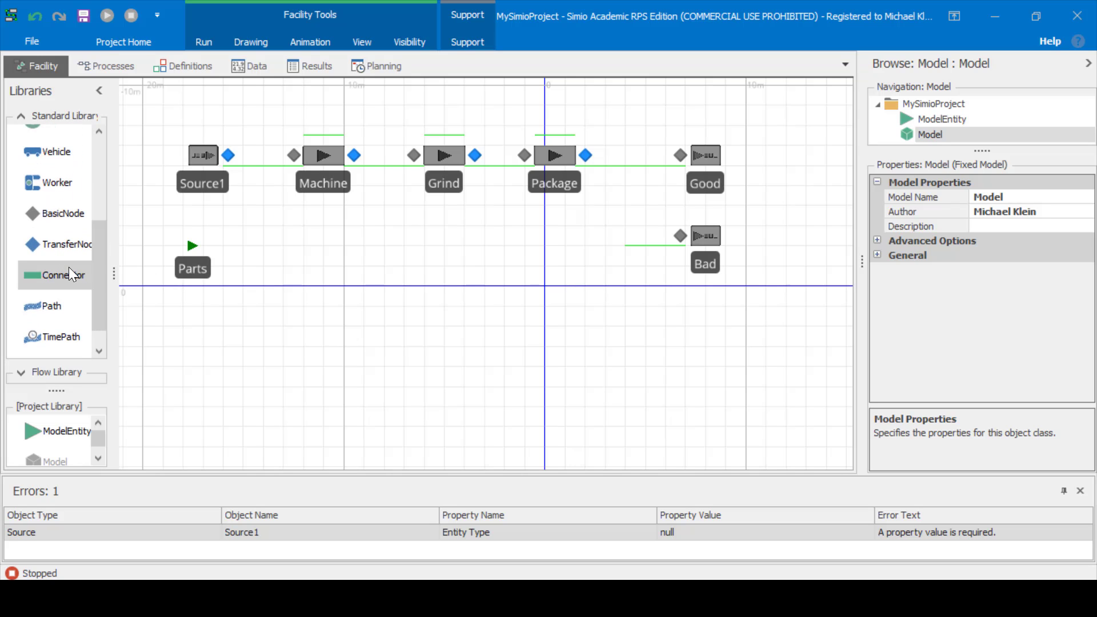
click(229, 154)
click(294, 155)
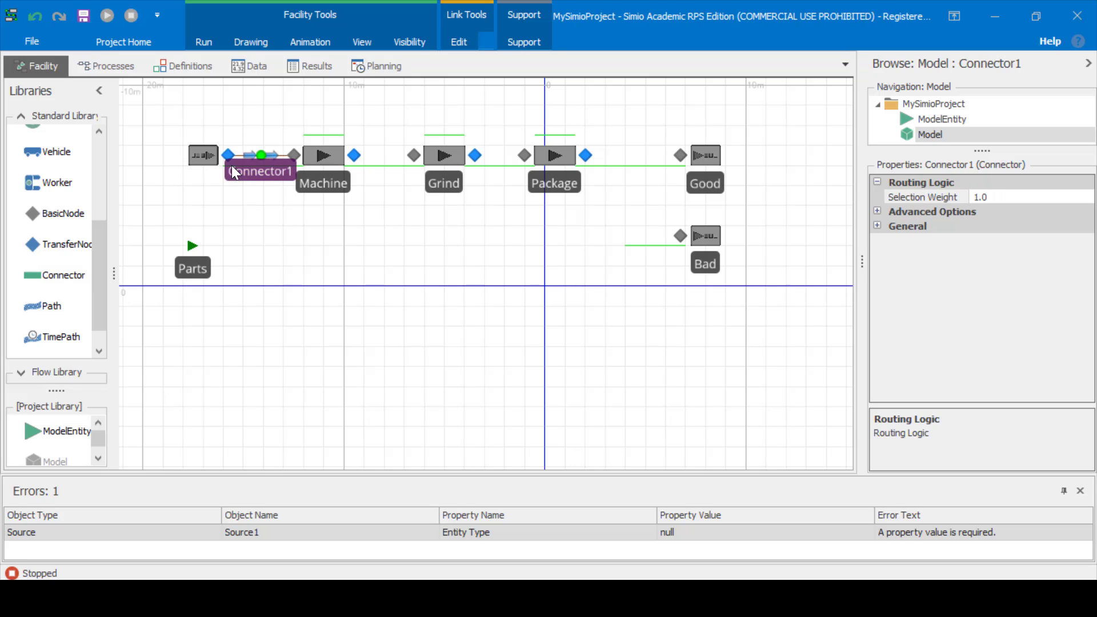
click(62, 276)
click(353, 155)
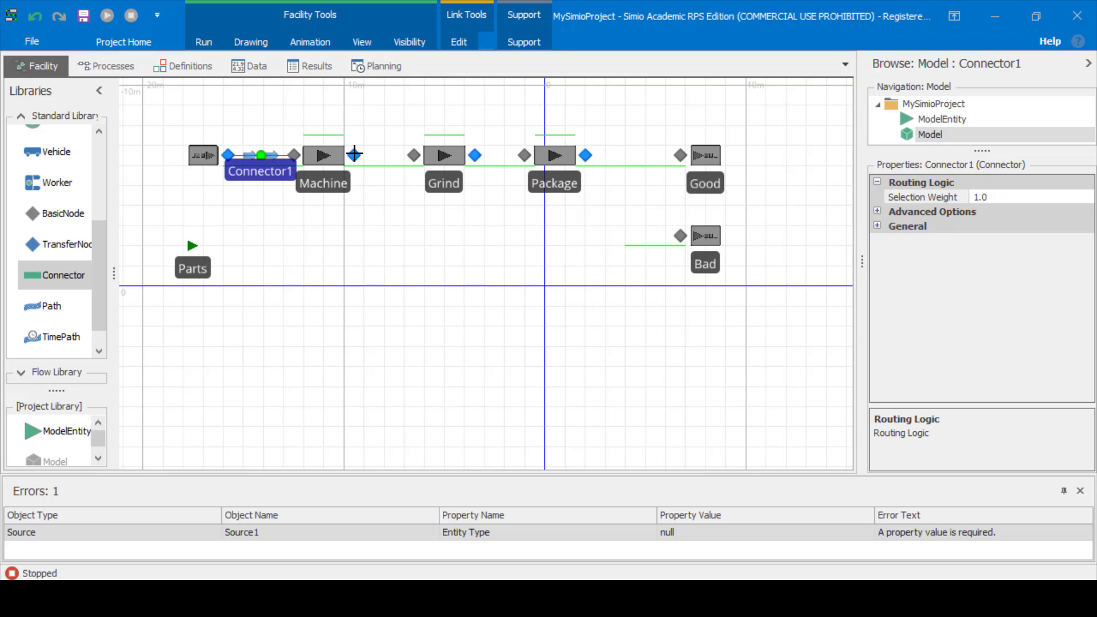
click(414, 155)
Link Grind's output to Package and Package's output to the Good sink with connectors
click(63, 275)
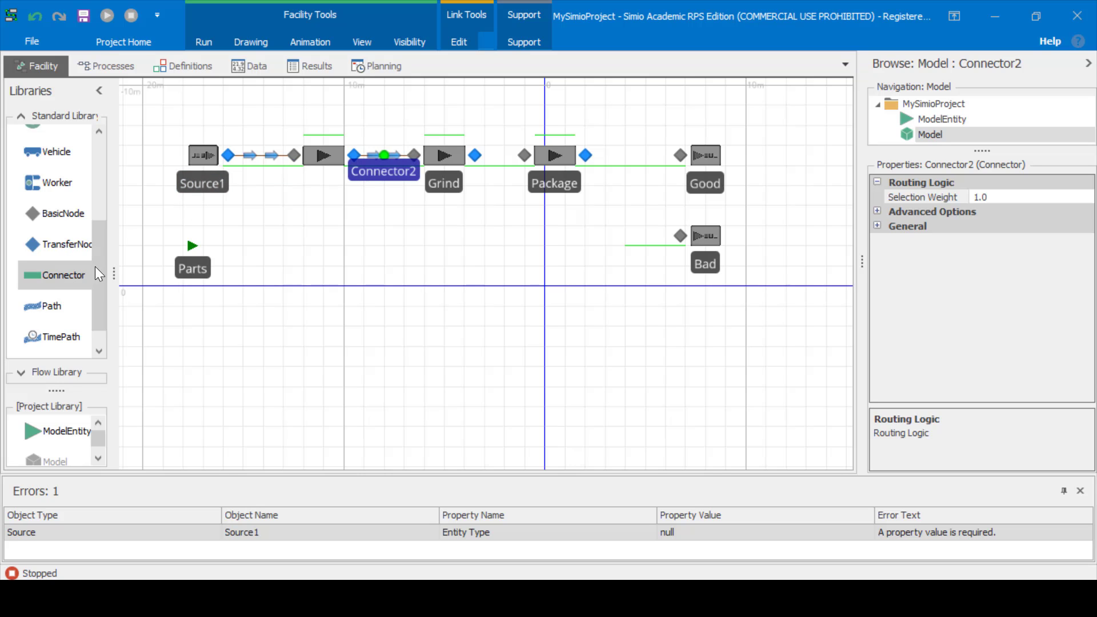
click(475, 155)
click(524, 155)
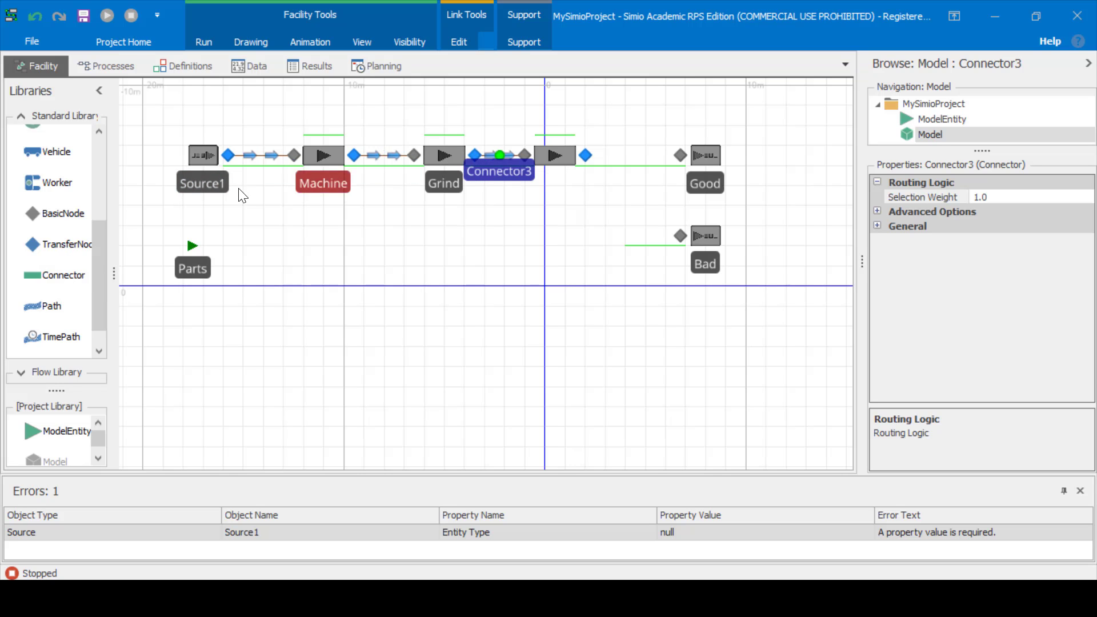
click(57, 275)
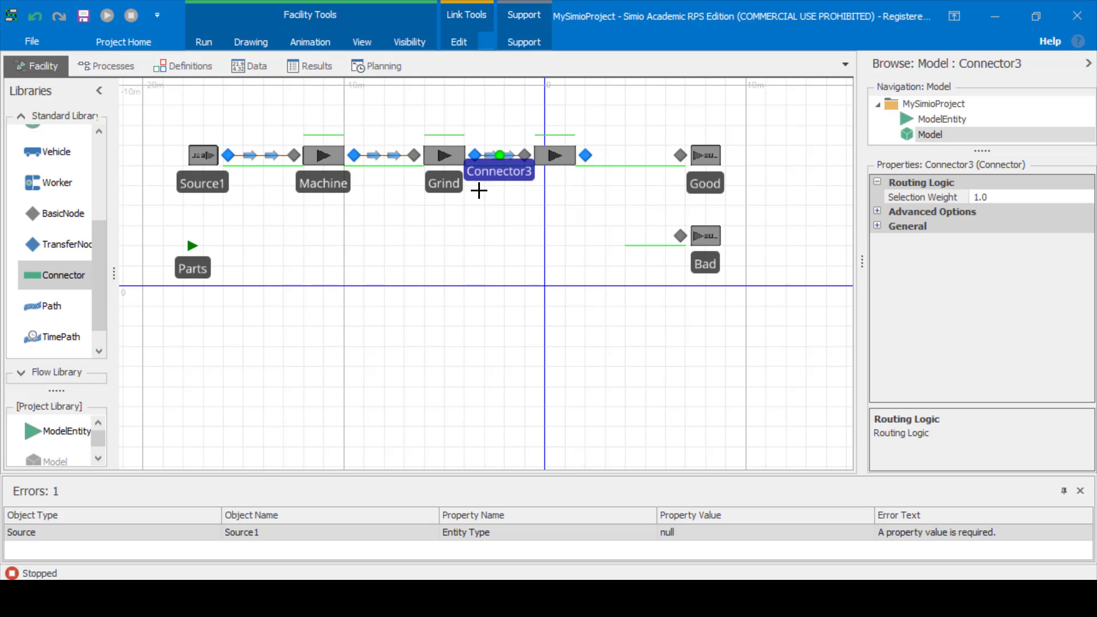
click(587, 155)
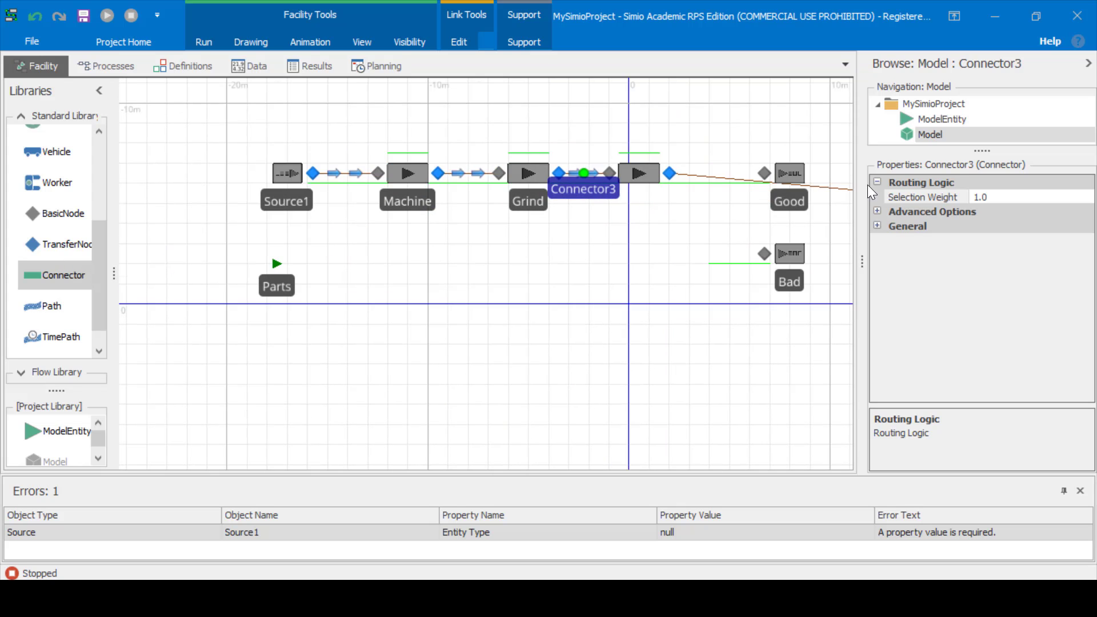
click(765, 173)
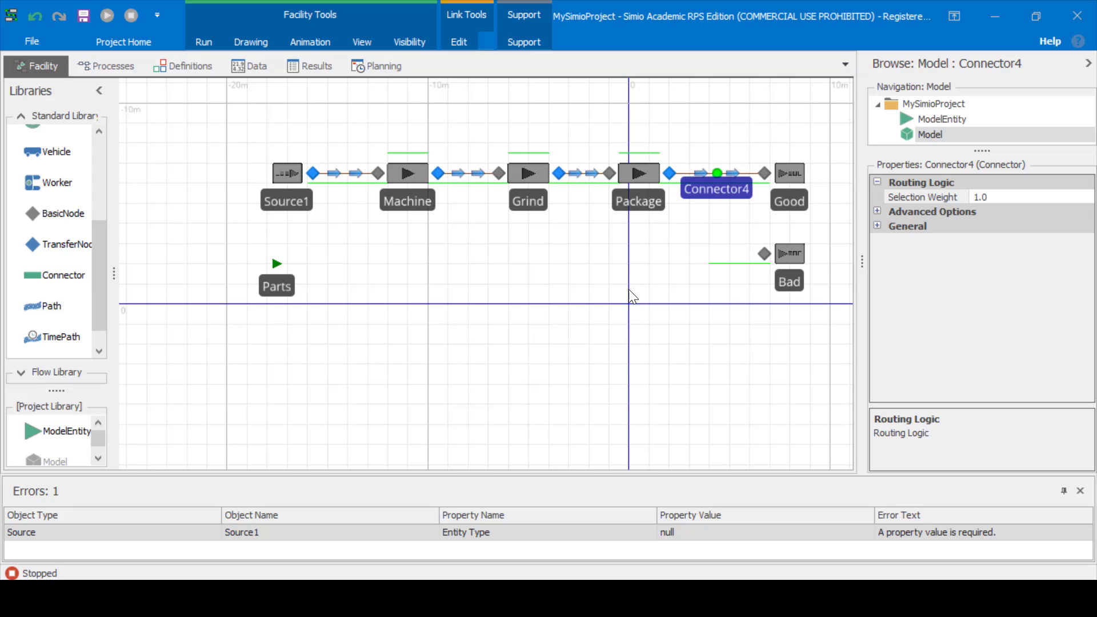
click(658, 285)
Draw a connector from Grind's output to the Bad sink, with one bend below Package
drag(659, 287, 603, 298)
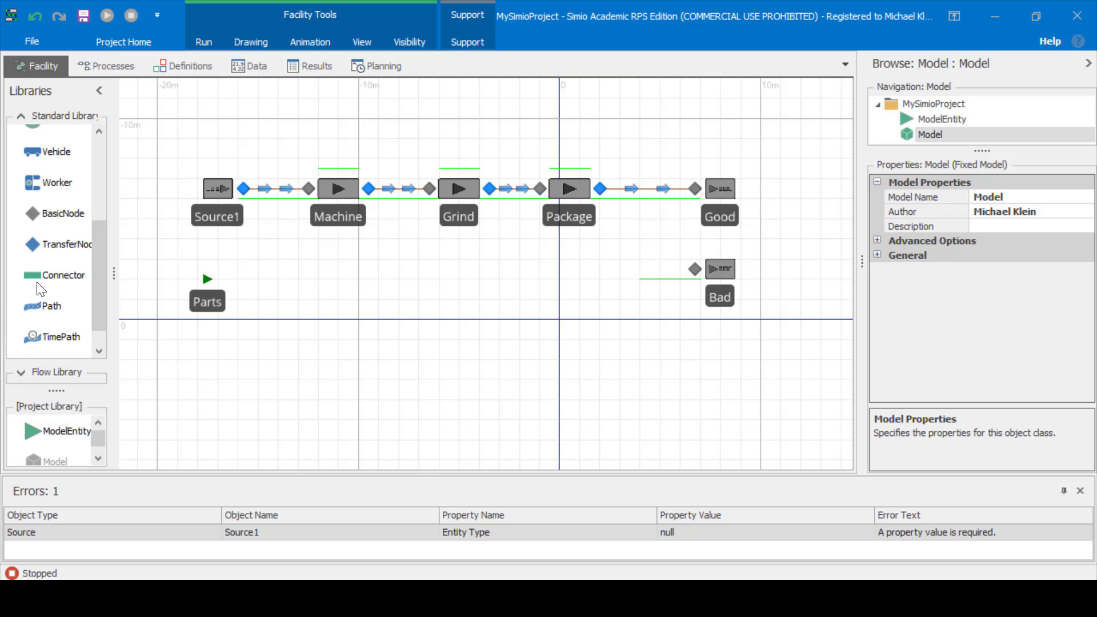
click(61, 275)
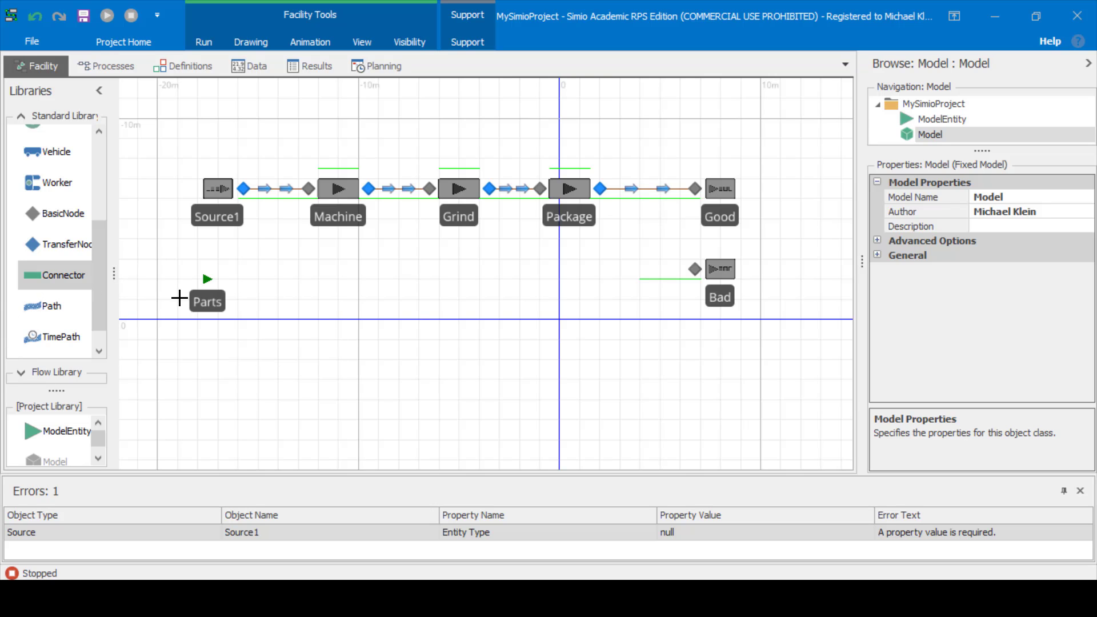
click(489, 193)
click(540, 269)
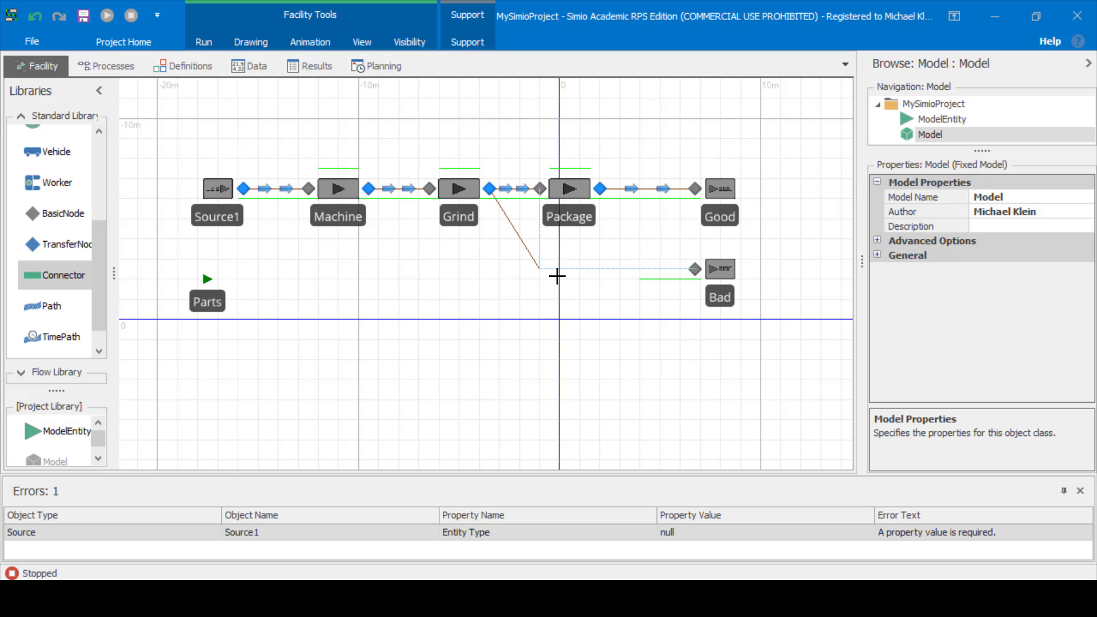
click(694, 269)
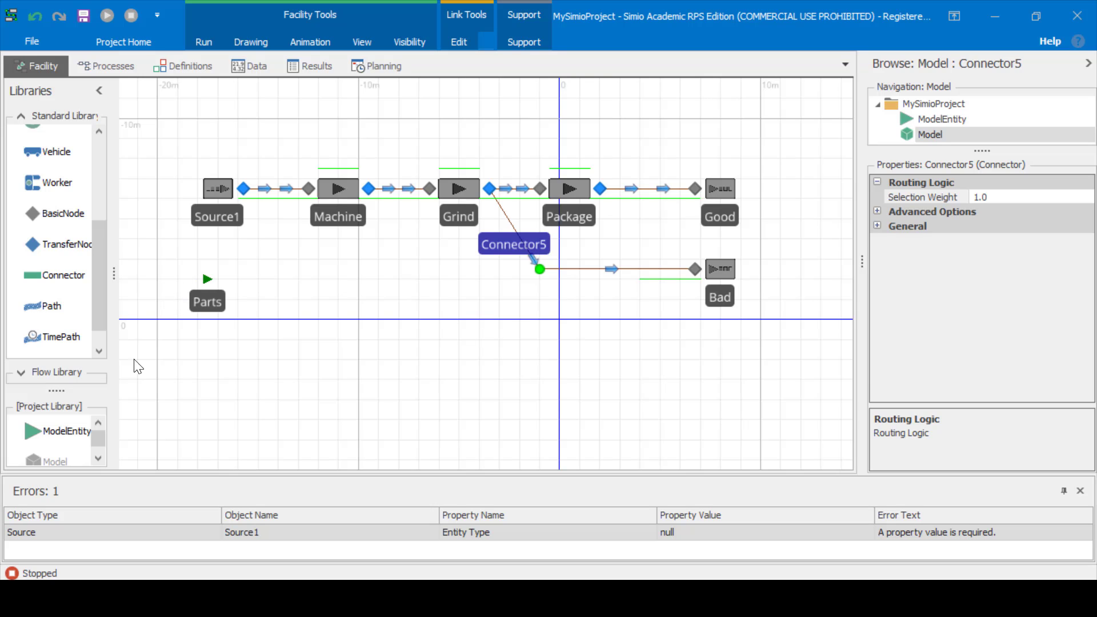
Draw a connector looping from Machine's output over the server back to its own input, using two bend points
click(68, 276)
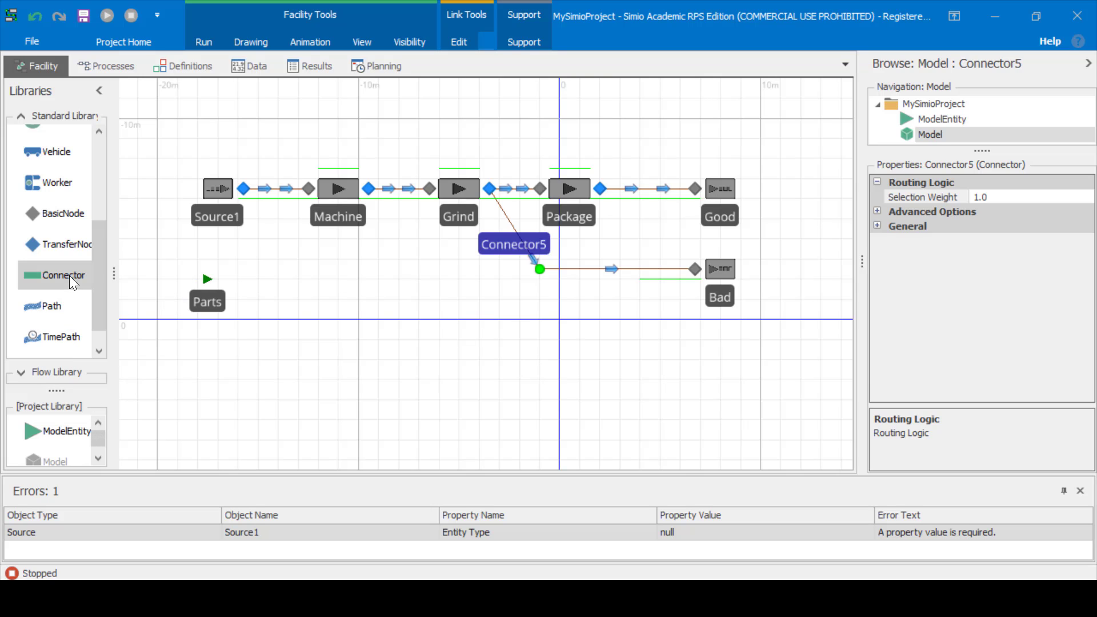
click(369, 188)
click(369, 148)
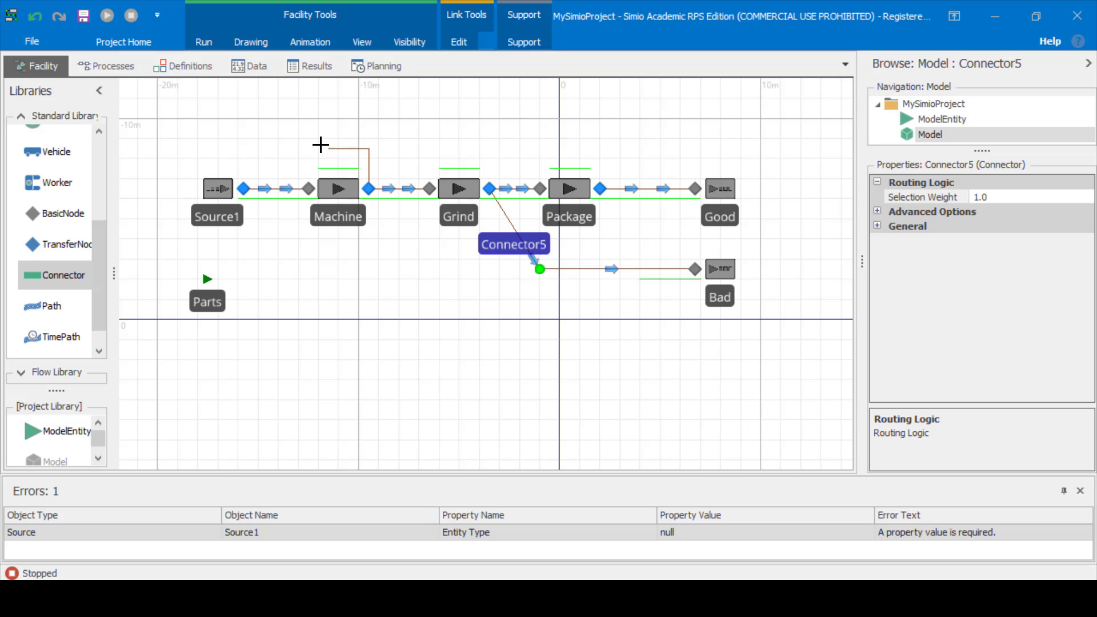
click(289, 148)
click(309, 189)
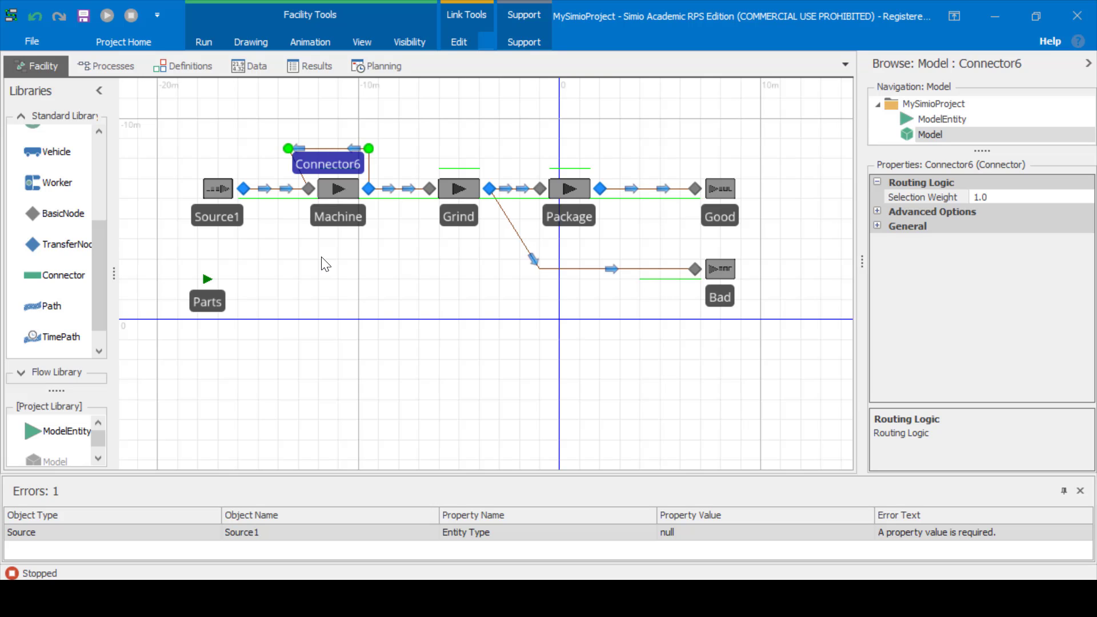
click(321, 277)
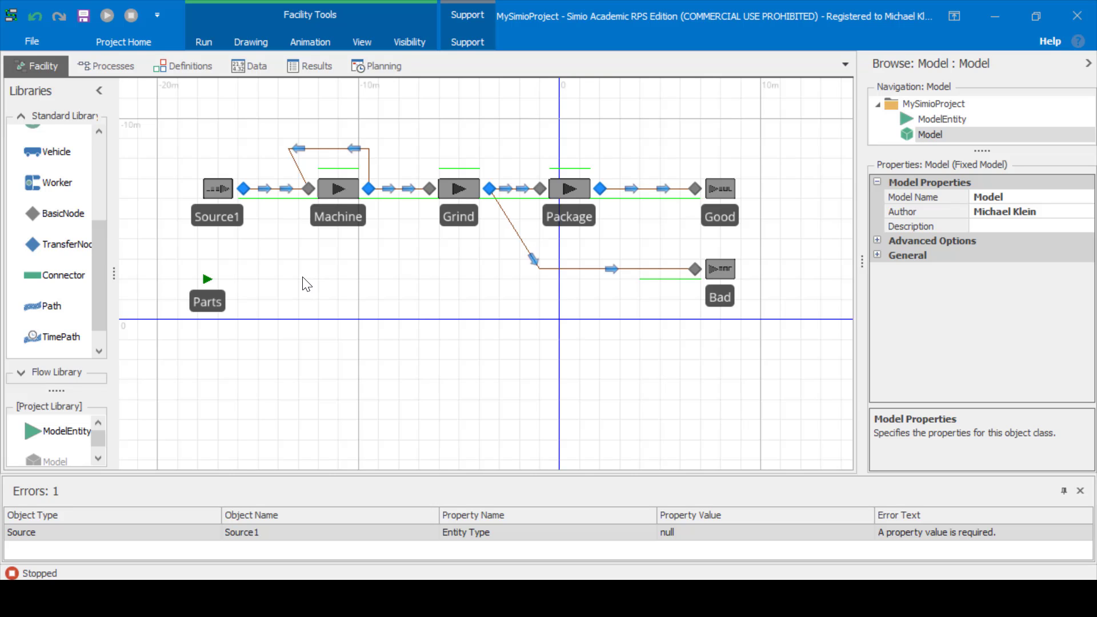
Set the entity type created by Source1 to Parts
click(215, 190)
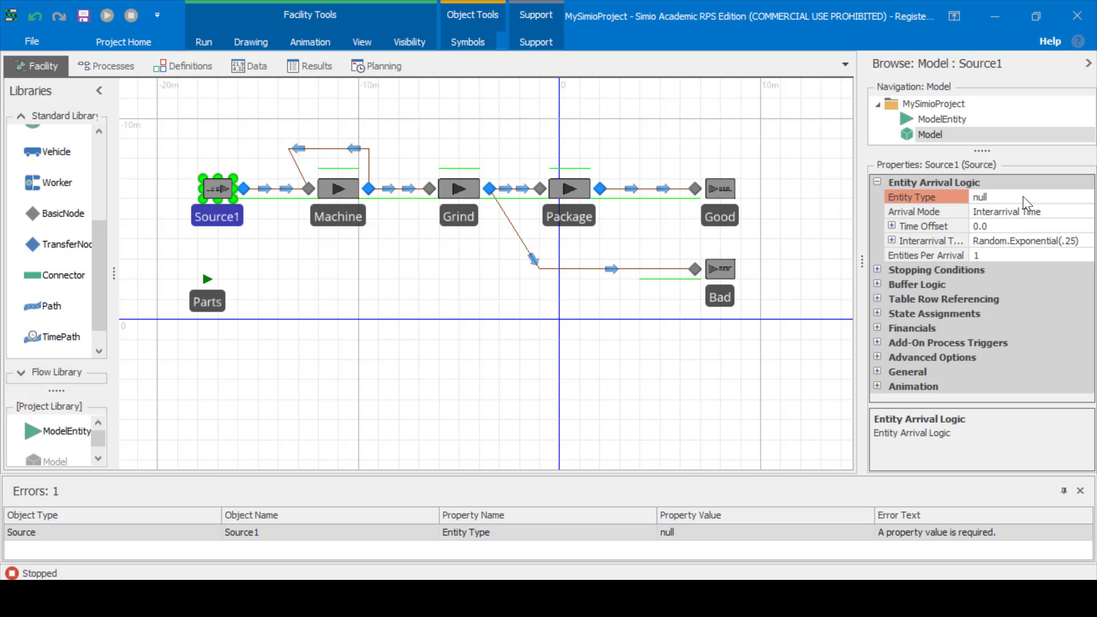
click(1052, 199)
click(1086, 197)
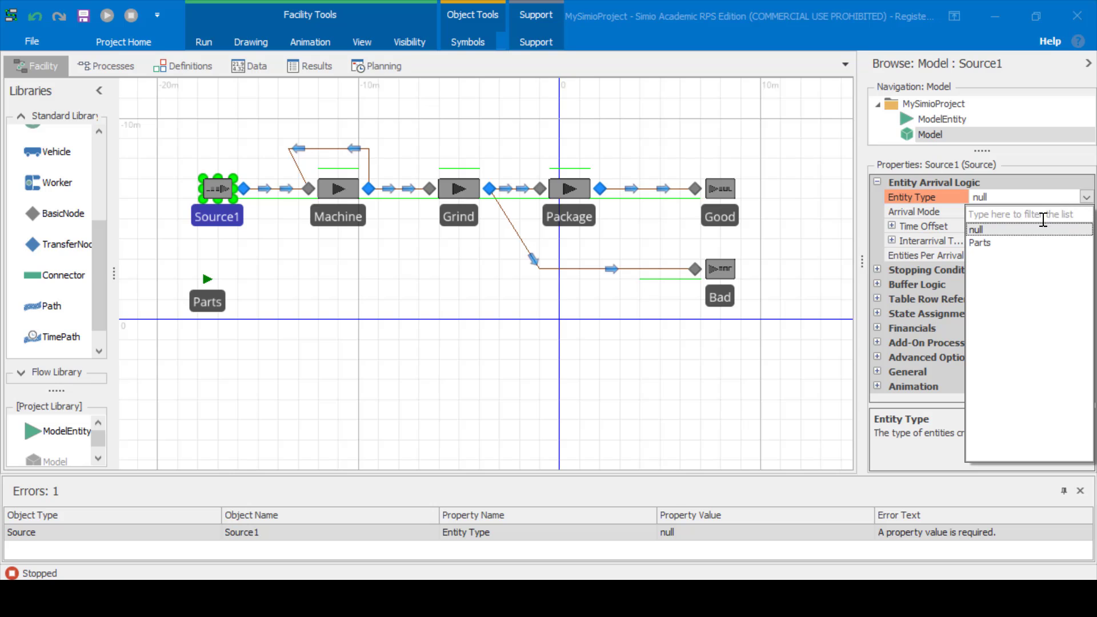
click(988, 243)
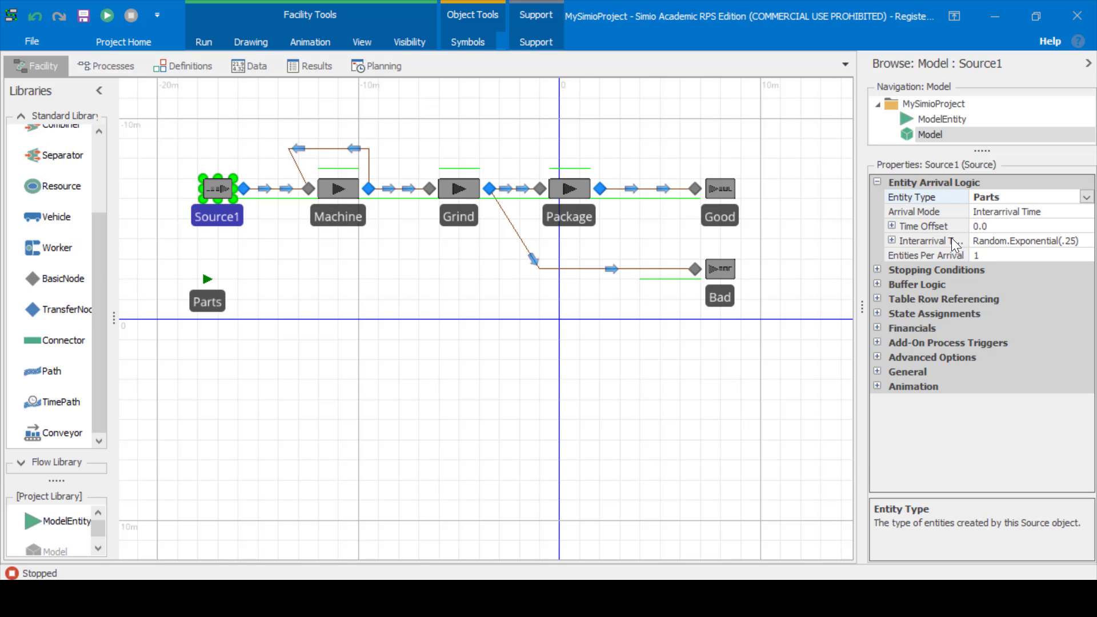
Set Source1's interarrival time to Random.Exponential(1), keeping the units in minutes
click(1062, 243)
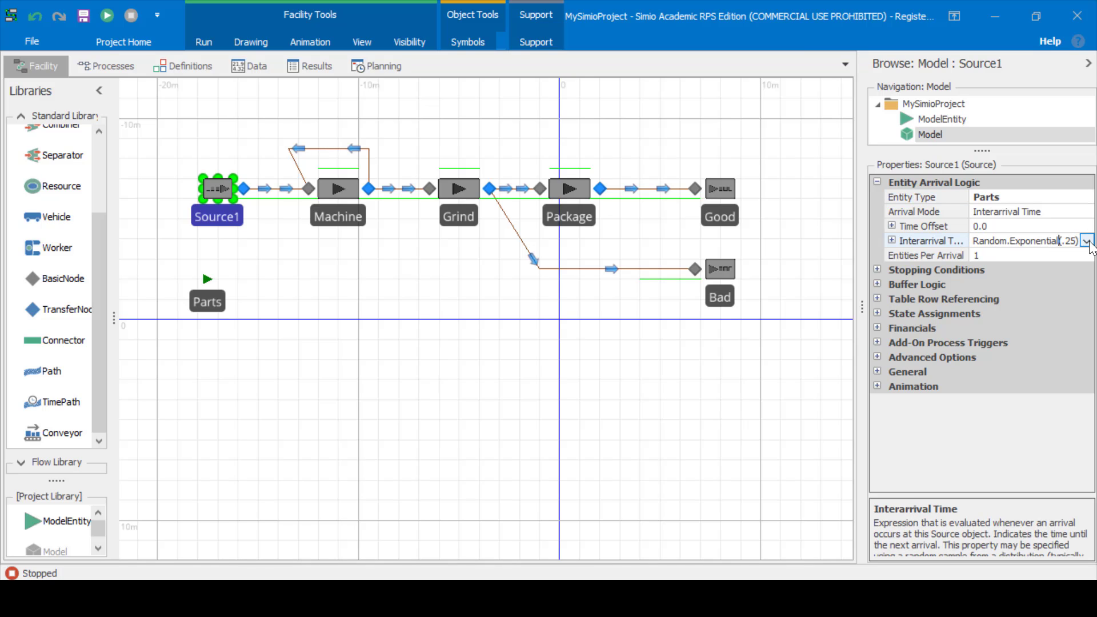
click(1086, 242)
click(847, 264)
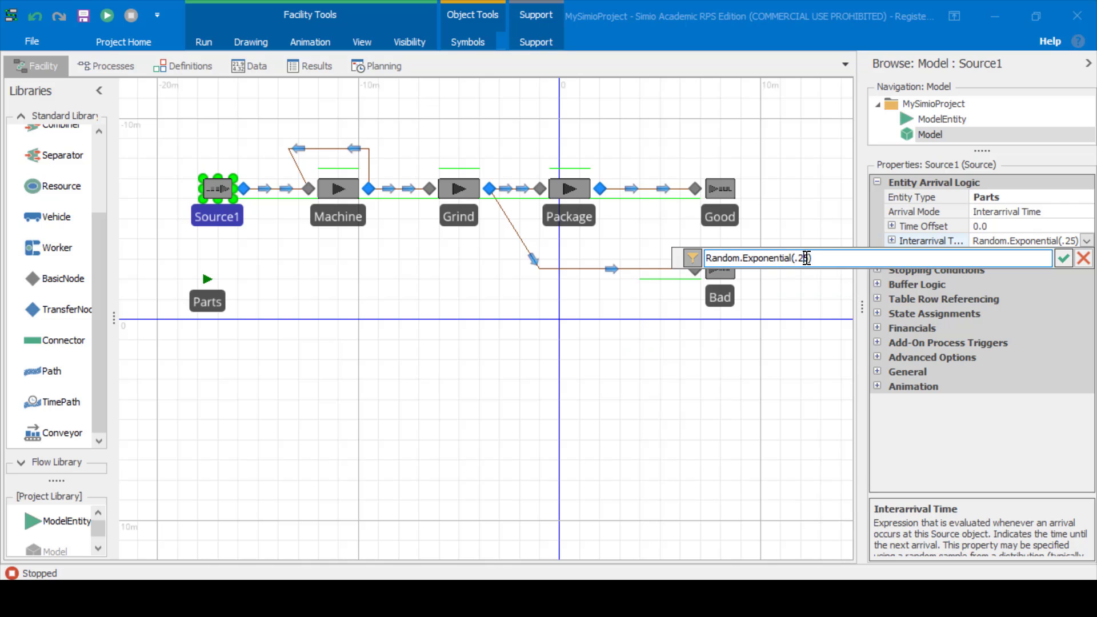
key(Left)
key(BackSpace)
key(BackSpace)
key(BackSpace)
text(1)
key(Return)
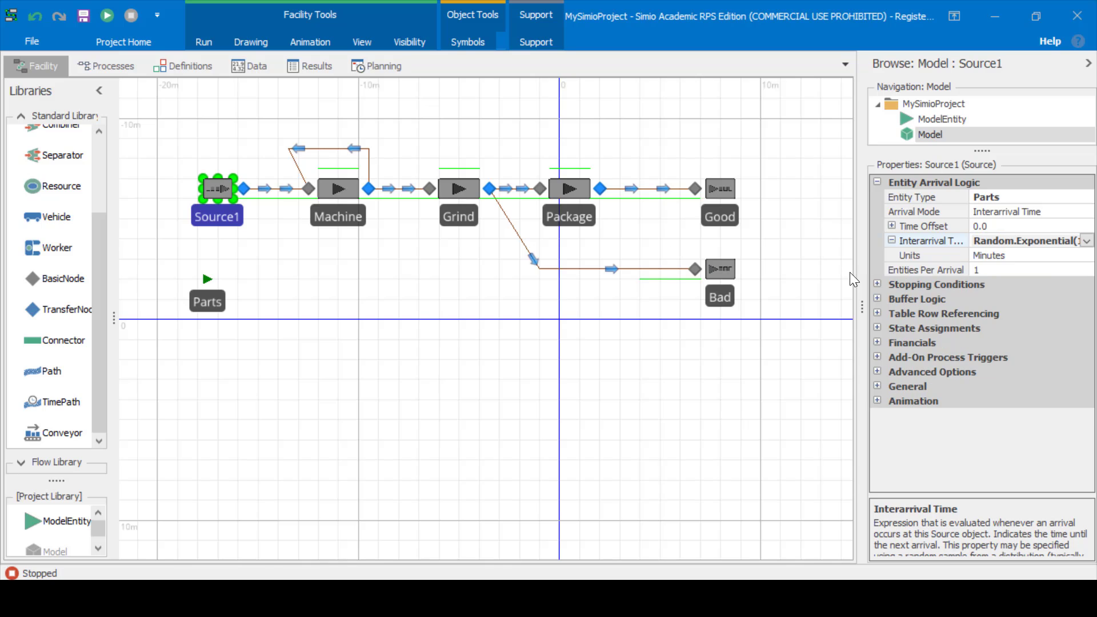
click(1070, 257)
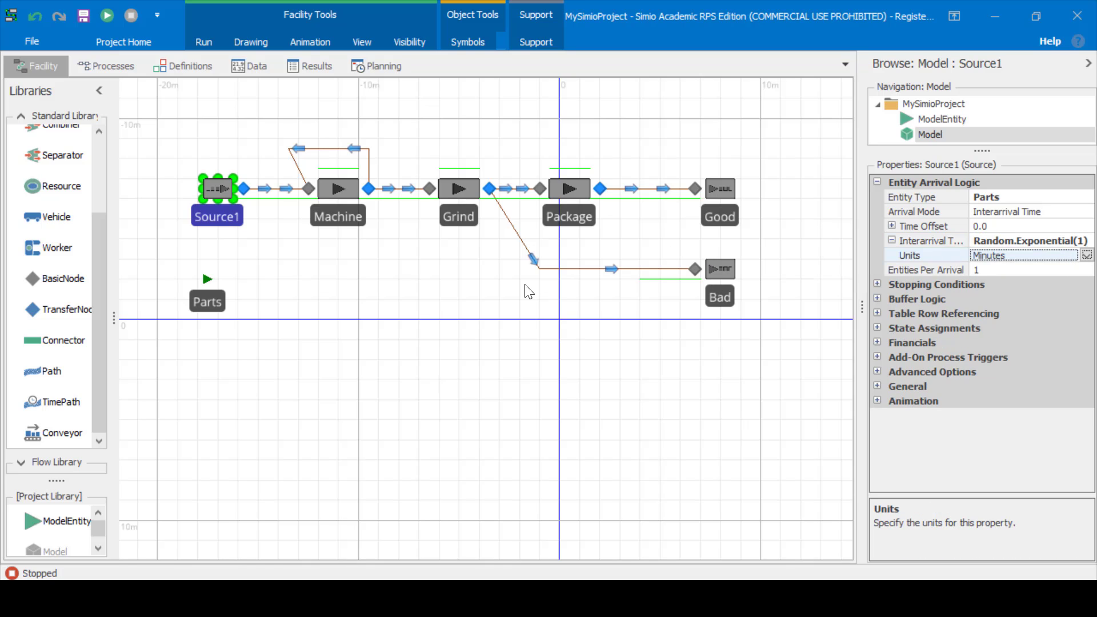
click(406, 292)
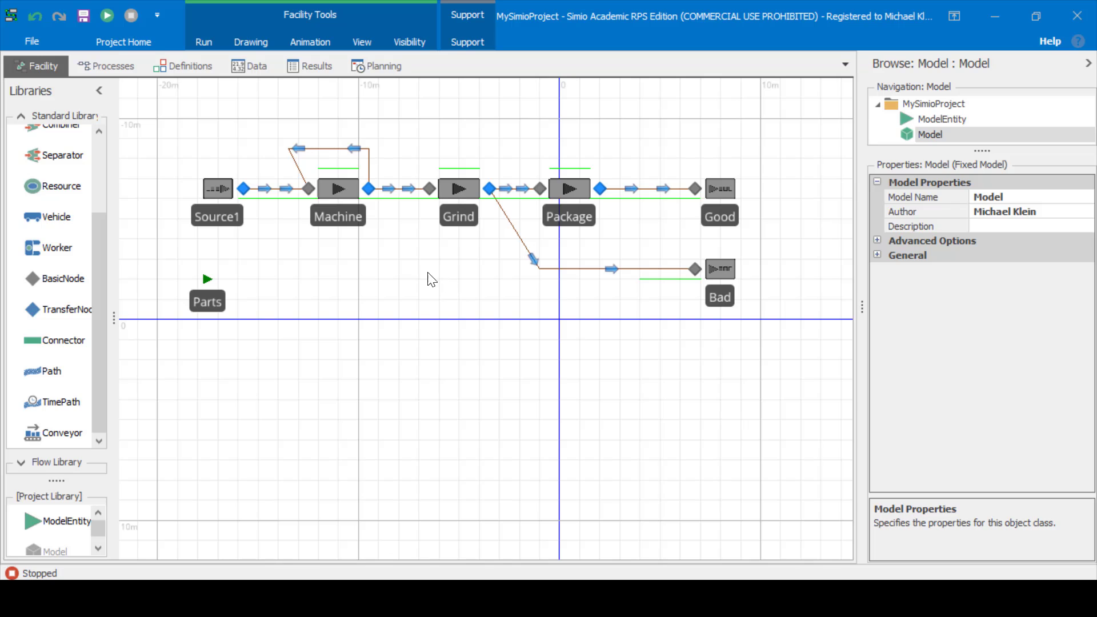
Set the Machine server's processing time to Random.Exponential(45)
click(337, 191)
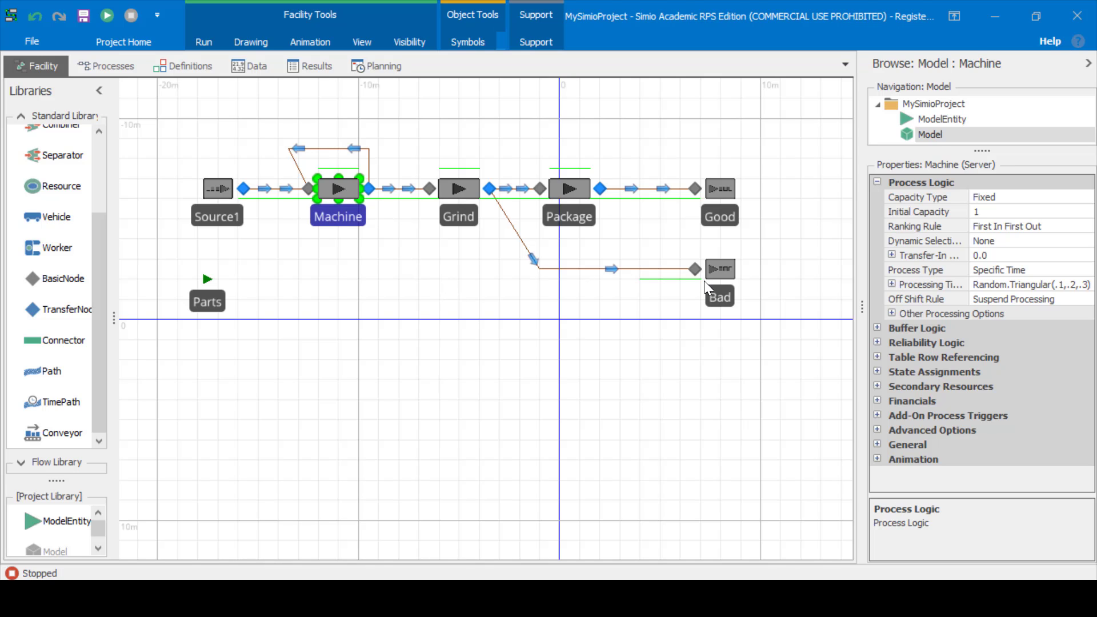
click(1049, 284)
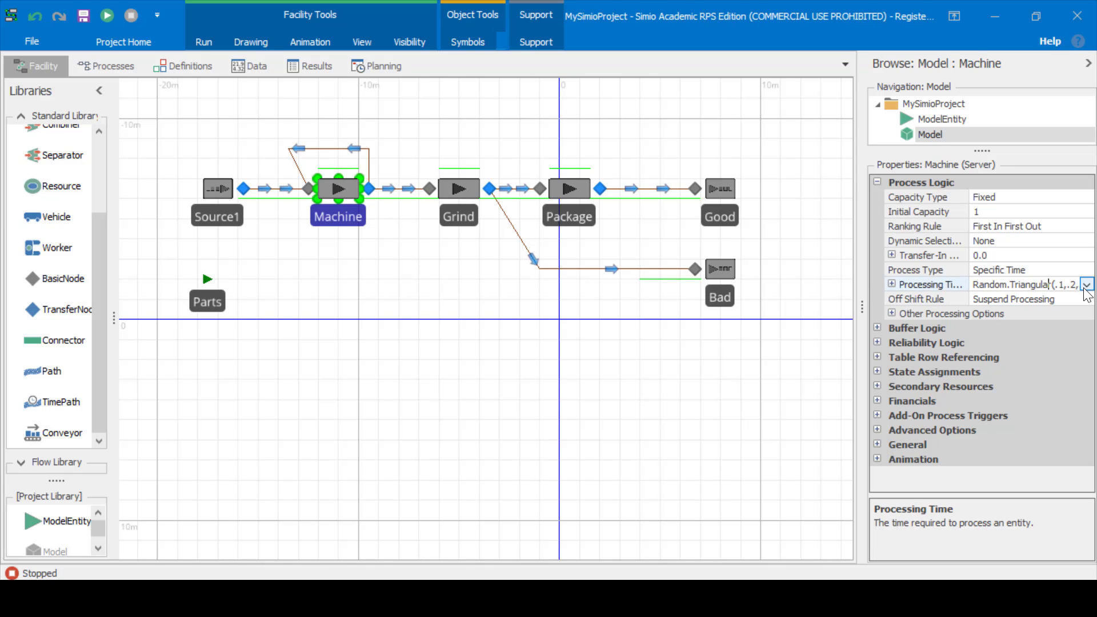
click(1086, 289)
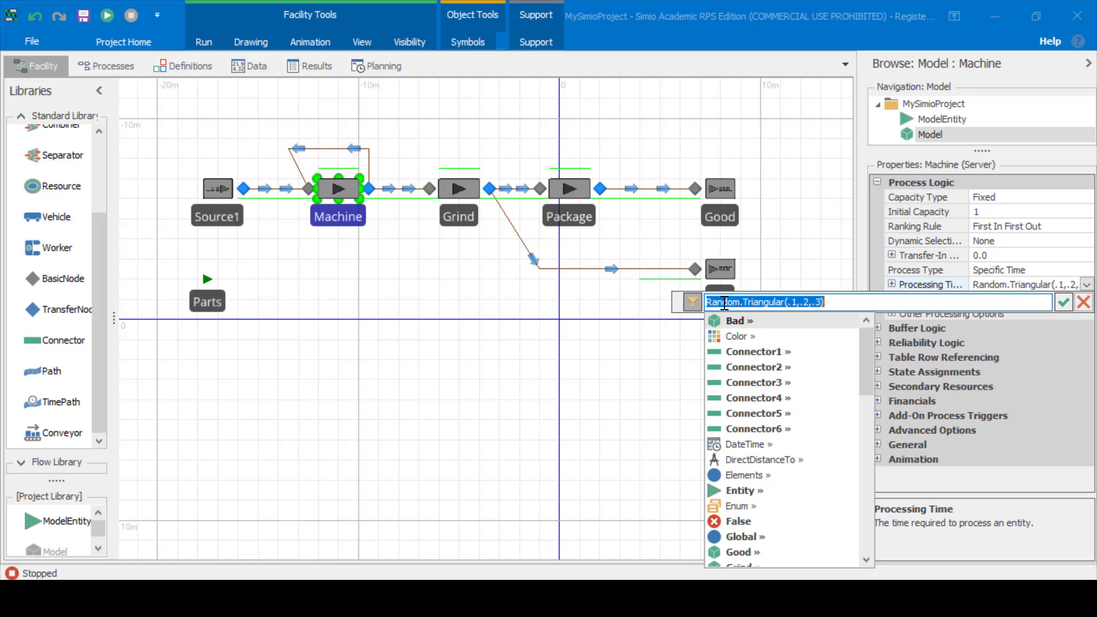
drag(743, 302, 933, 300)
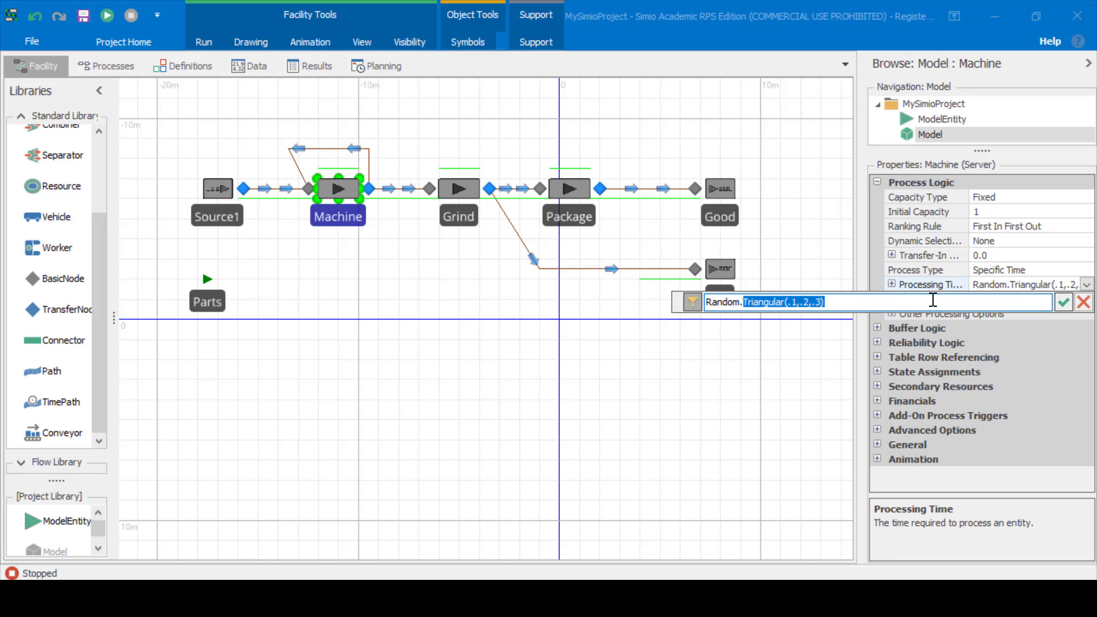
text(Expone)
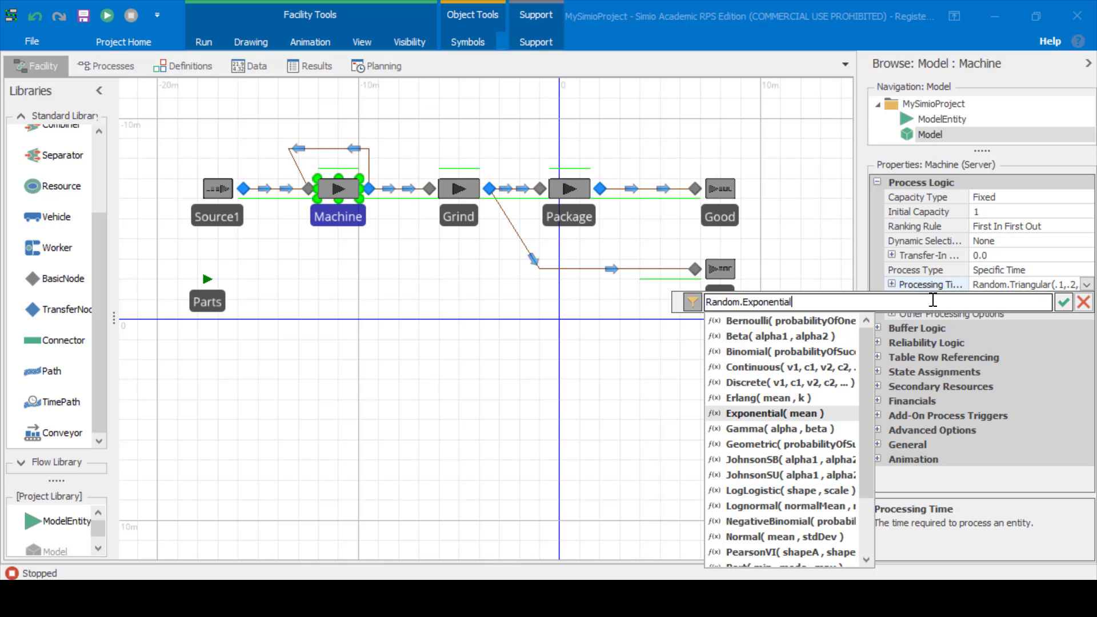
text(ntial()
key(Delete)
key(Delete)
key(Delete)
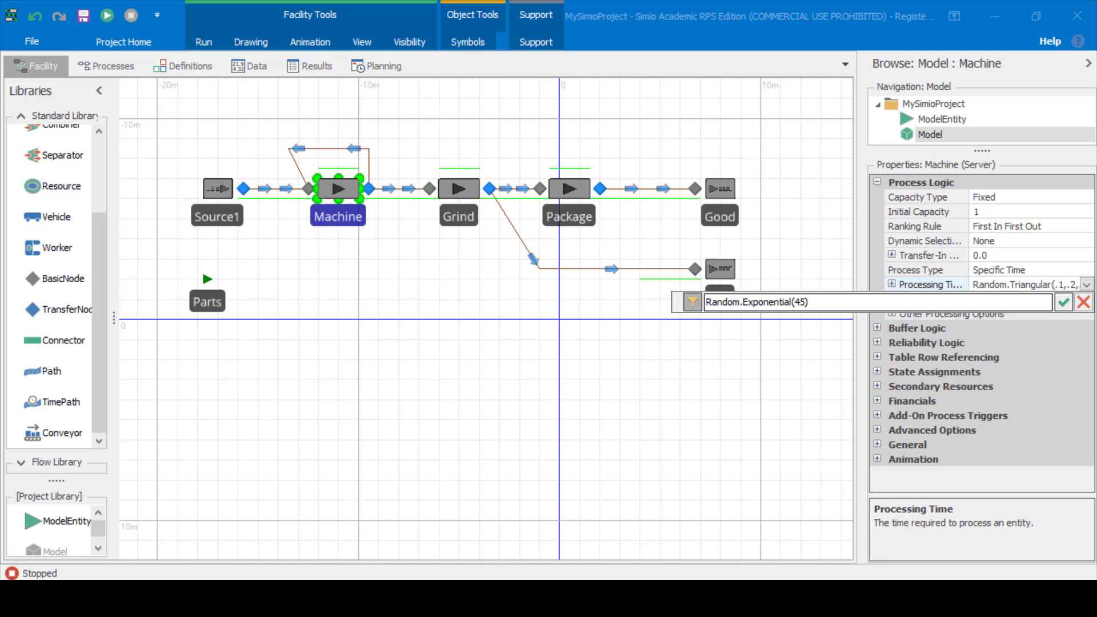
click(1064, 302)
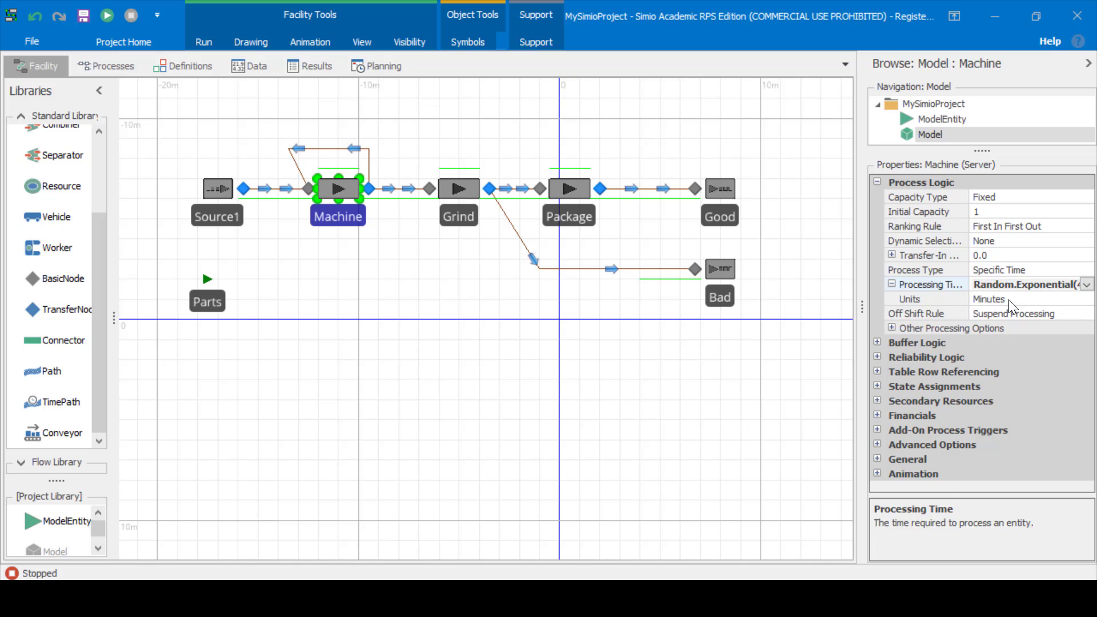
Set the units of Machine's processing time to Seconds
click(1087, 299)
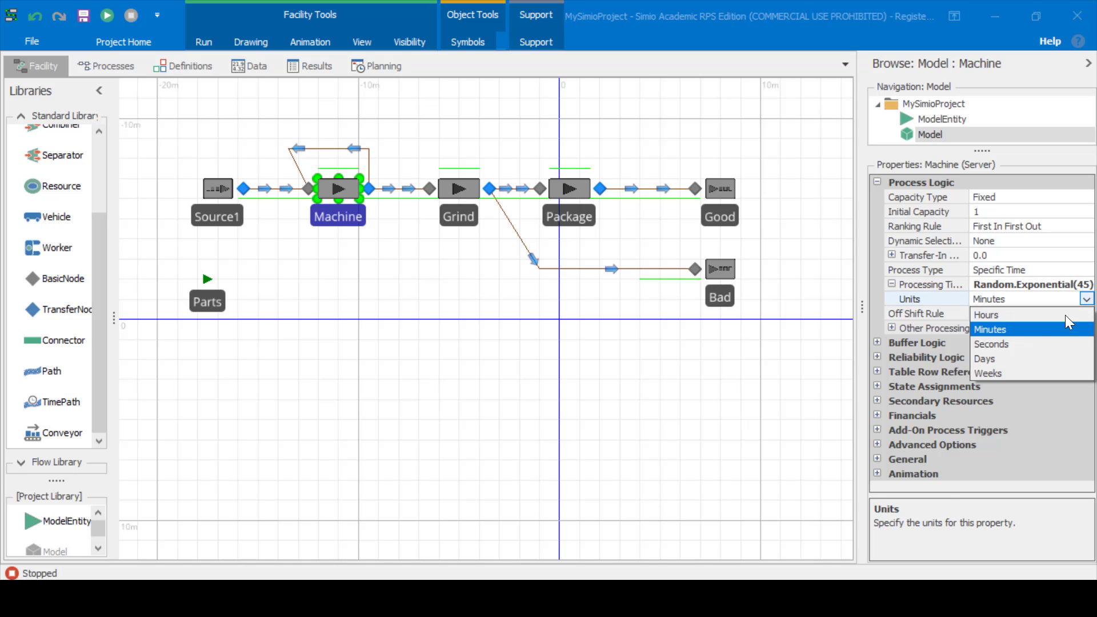
click(1027, 346)
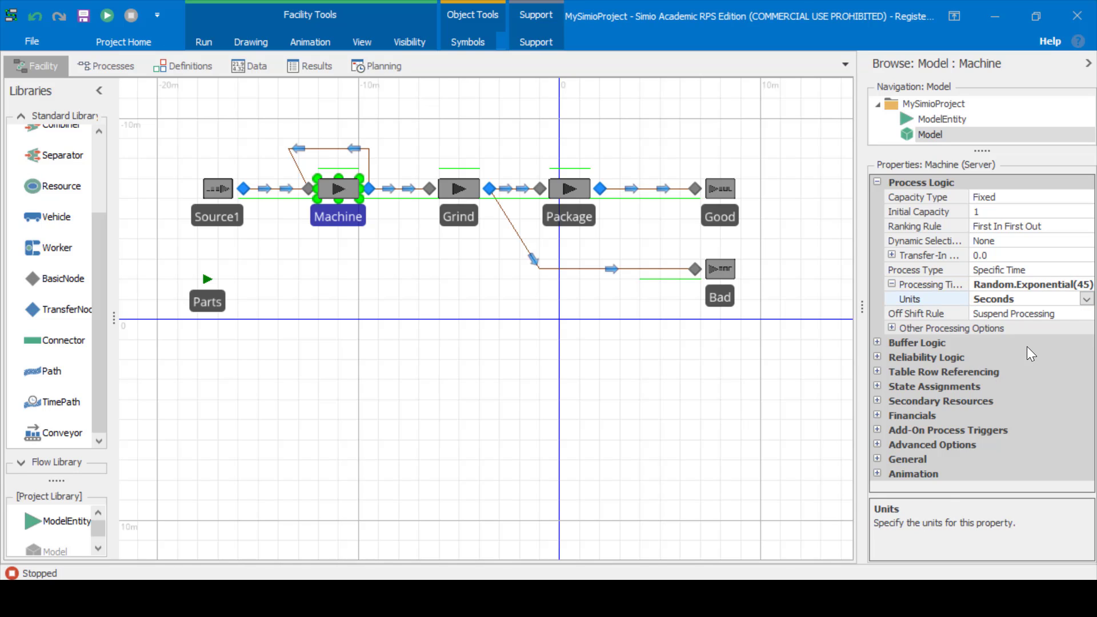
click(474, 299)
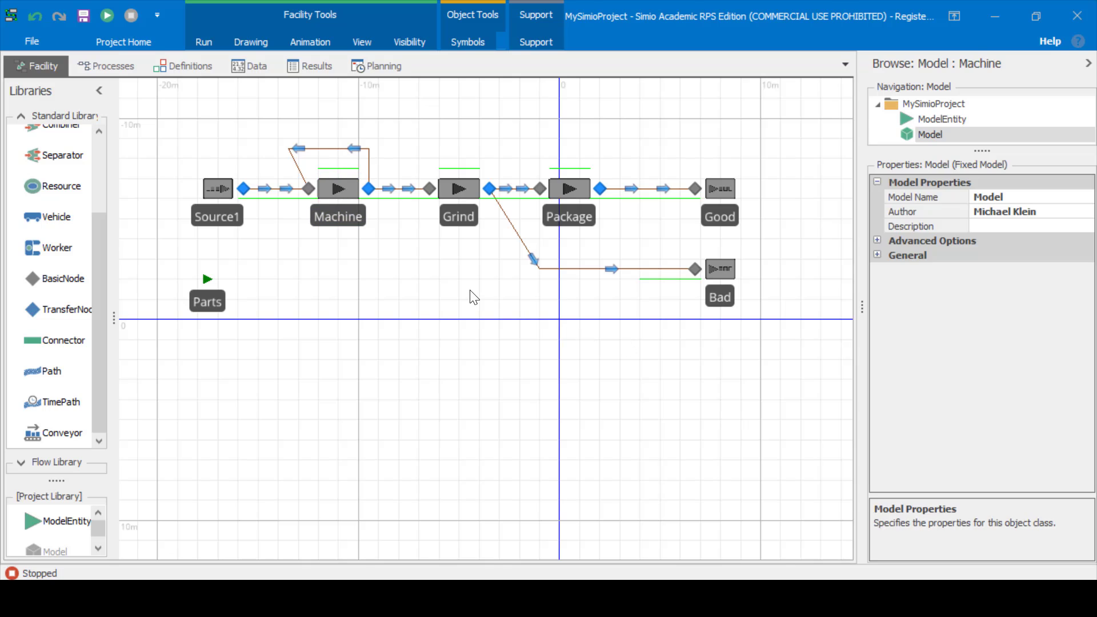
Set the Grind server's processing time to Random.Exponential(55)
click(451, 192)
click(1041, 284)
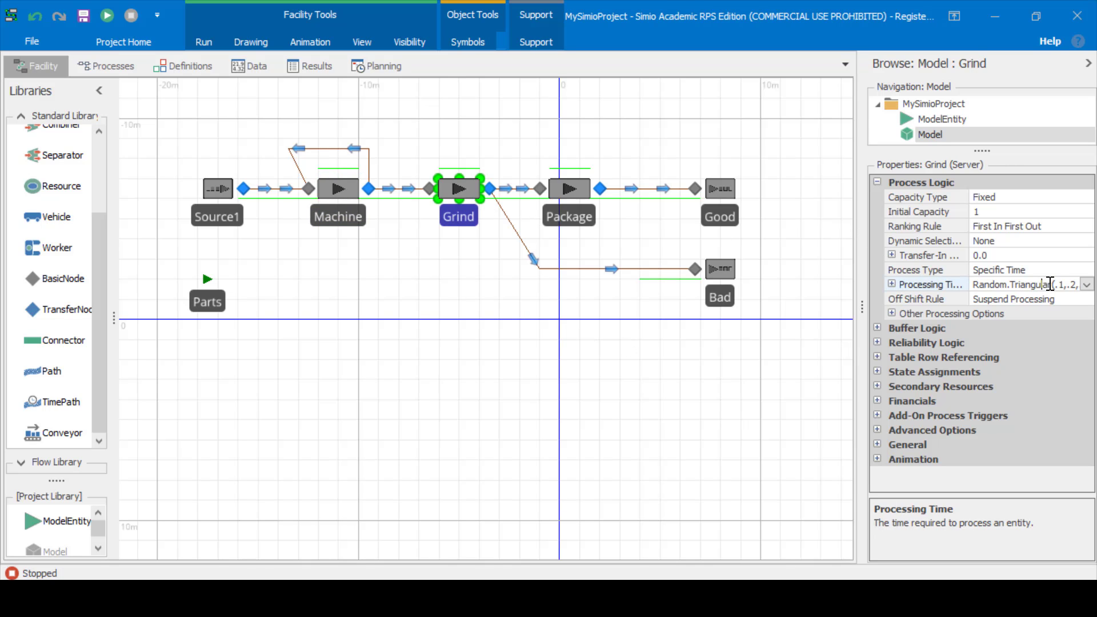
click(1087, 286)
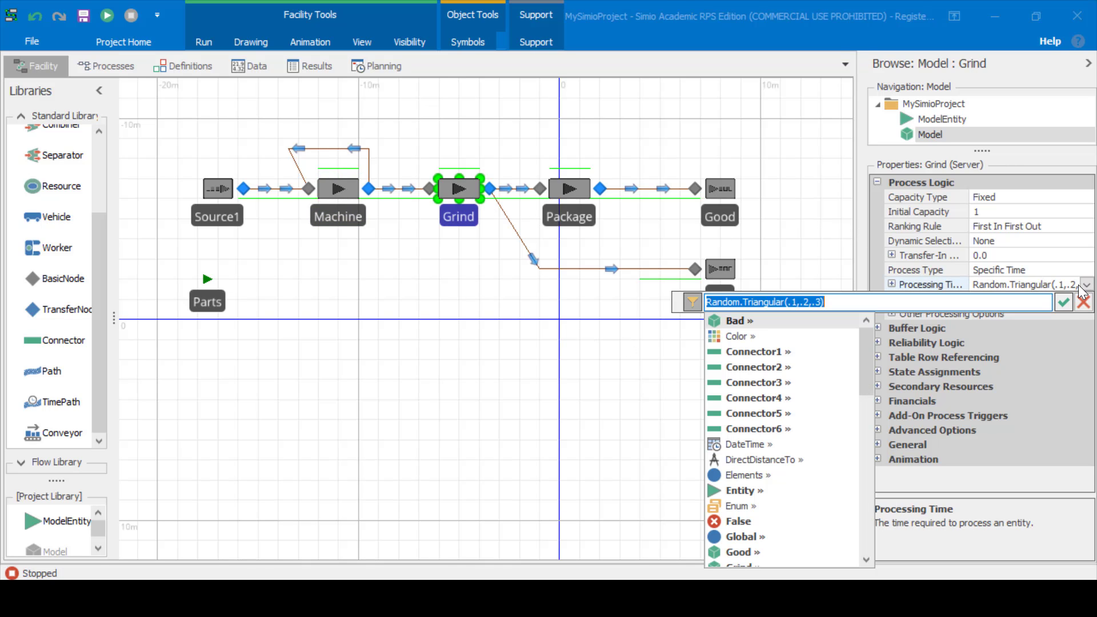
click(745, 303)
drag(743, 303, 894, 299)
text(Exponential)
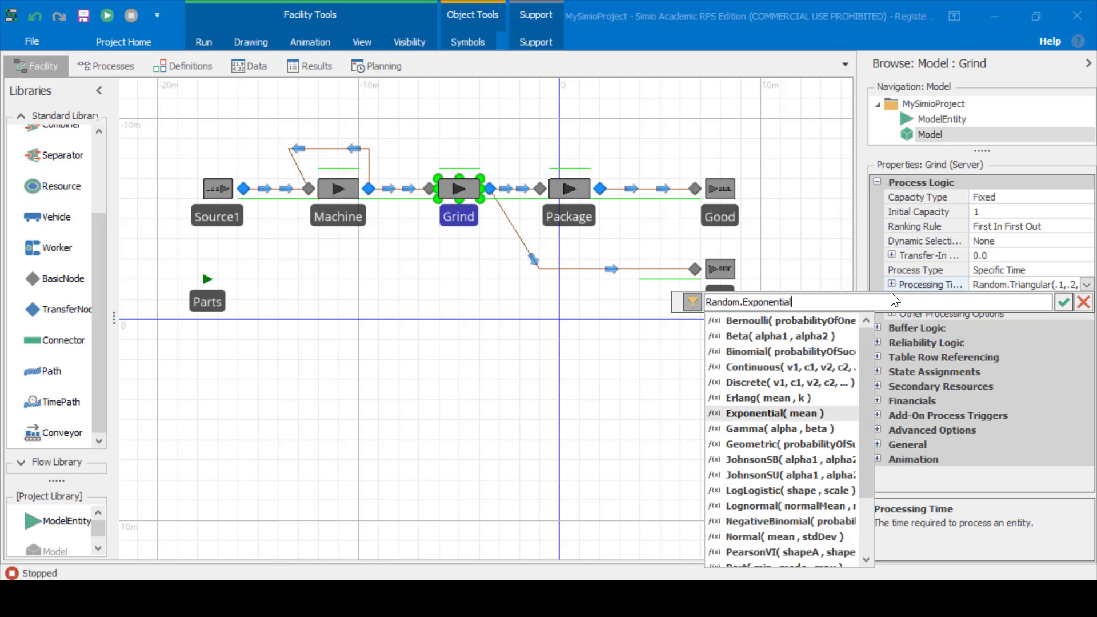
text((55))
key(Return)
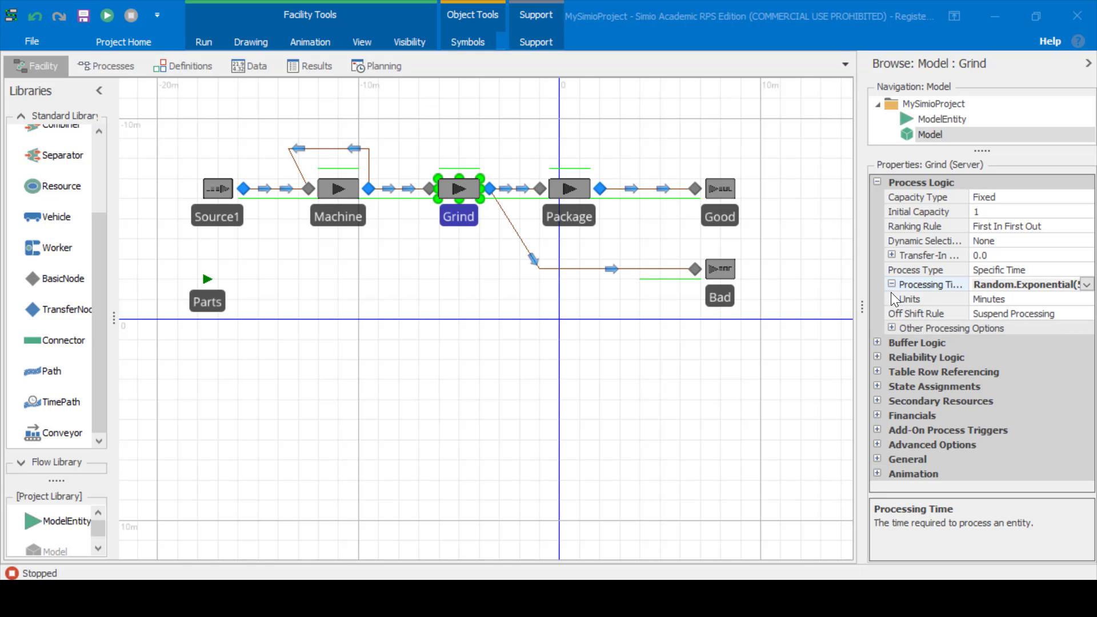
Set the units of Grind's processing time to Seconds
click(1037, 299)
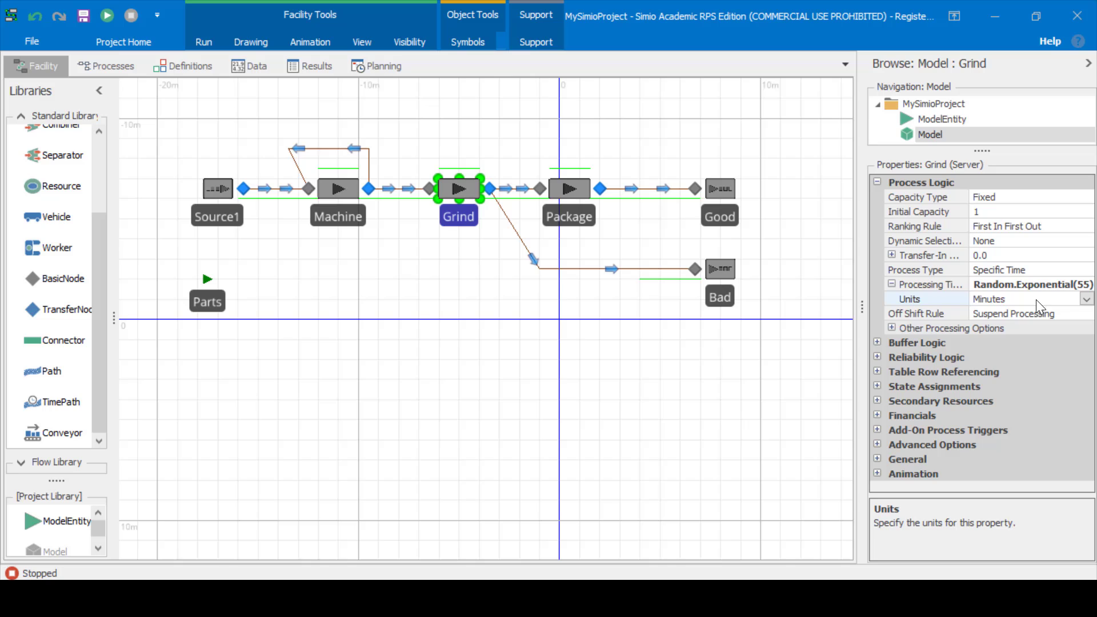
click(1086, 299)
click(1015, 346)
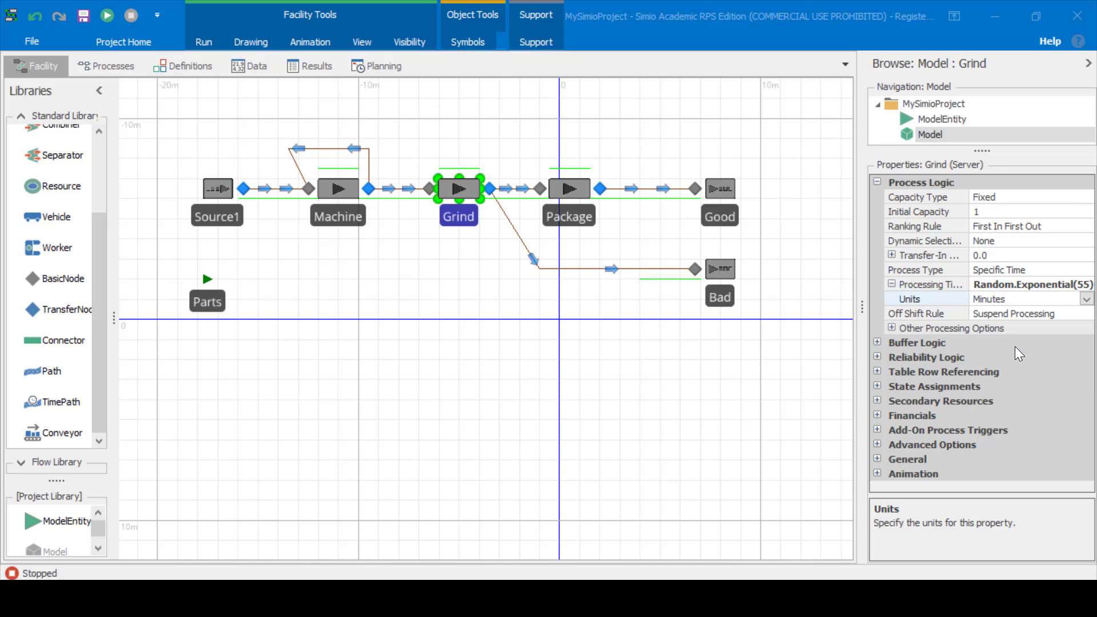
click(660, 366)
Set the Package server's processing time to Random.Exponential(63)
click(566, 190)
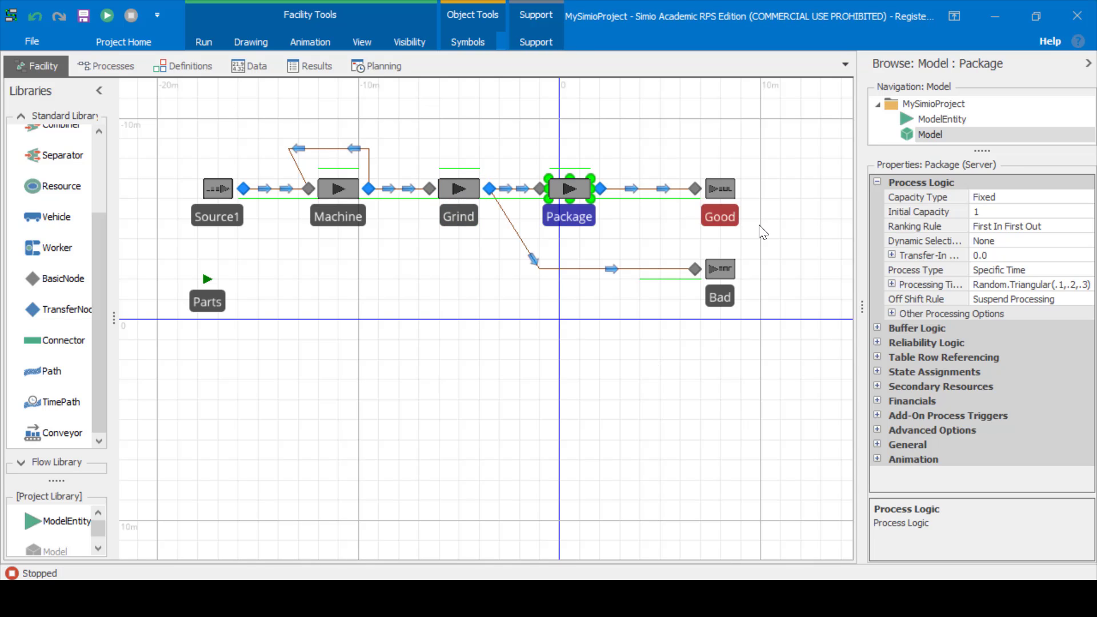
click(1051, 285)
click(1086, 284)
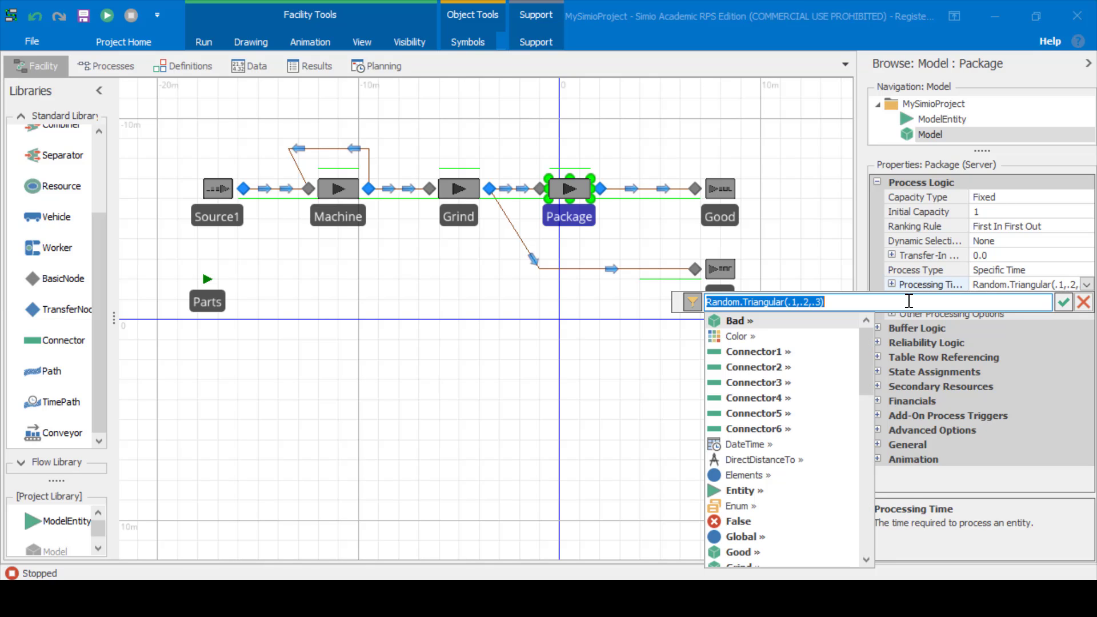
click(798, 302)
drag(744, 302, 952, 302)
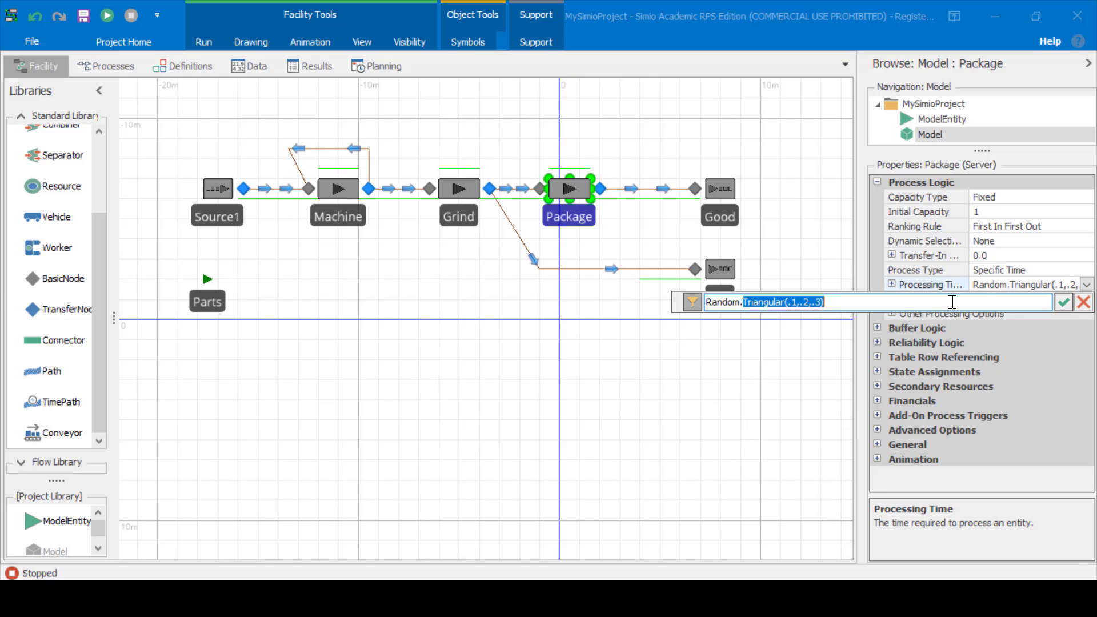
text(ponential()
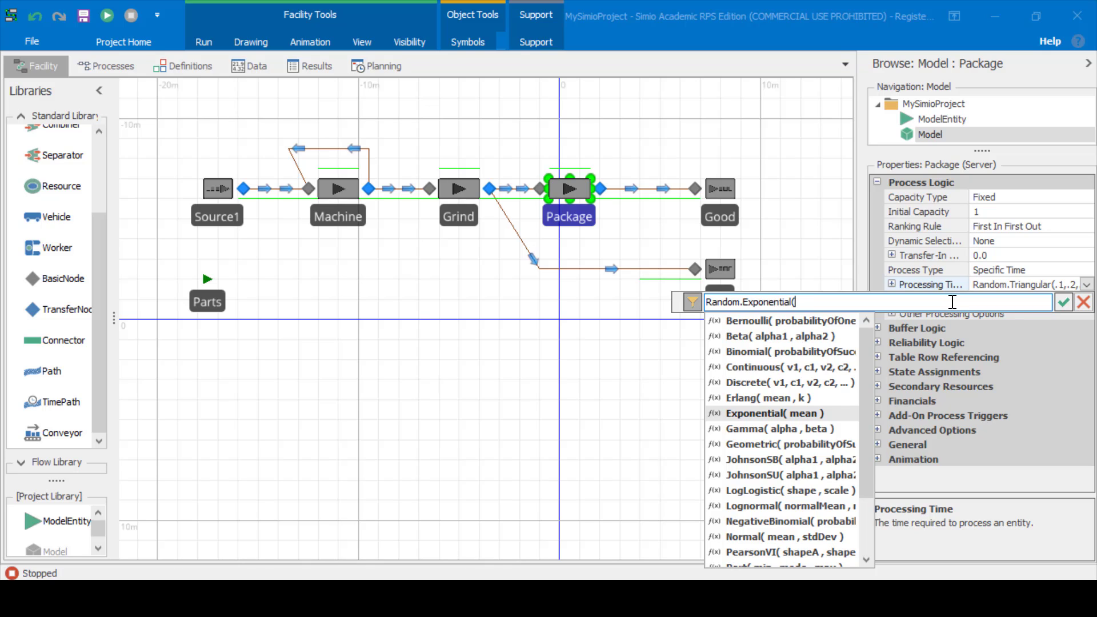
text(63)
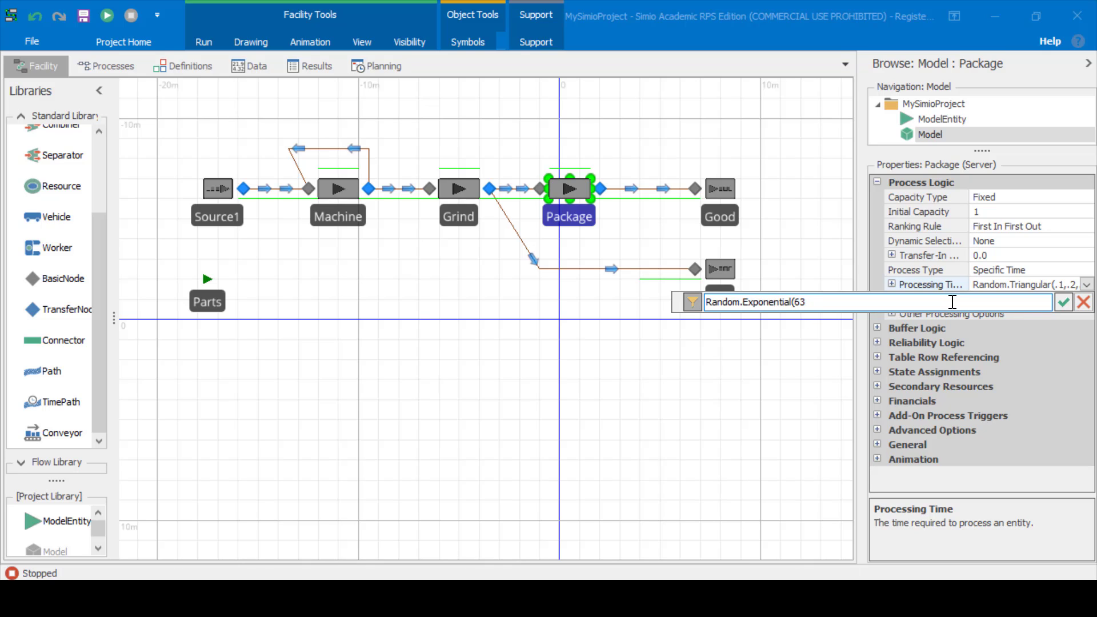
text())
click(1064, 302)
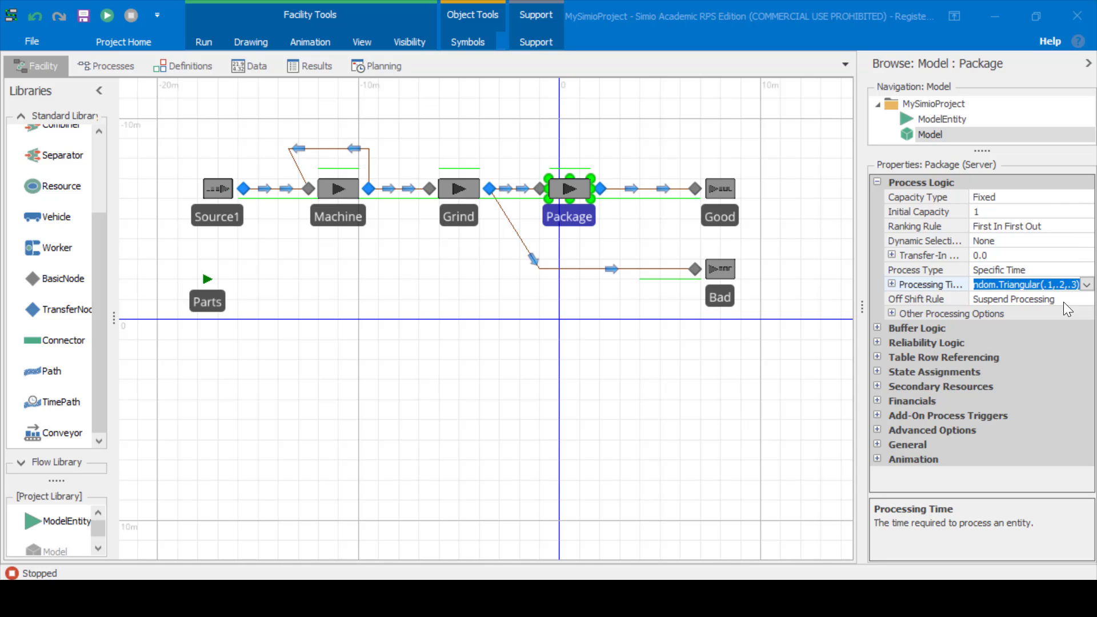
Set the units of Package's processing time to Seconds
click(1015, 299)
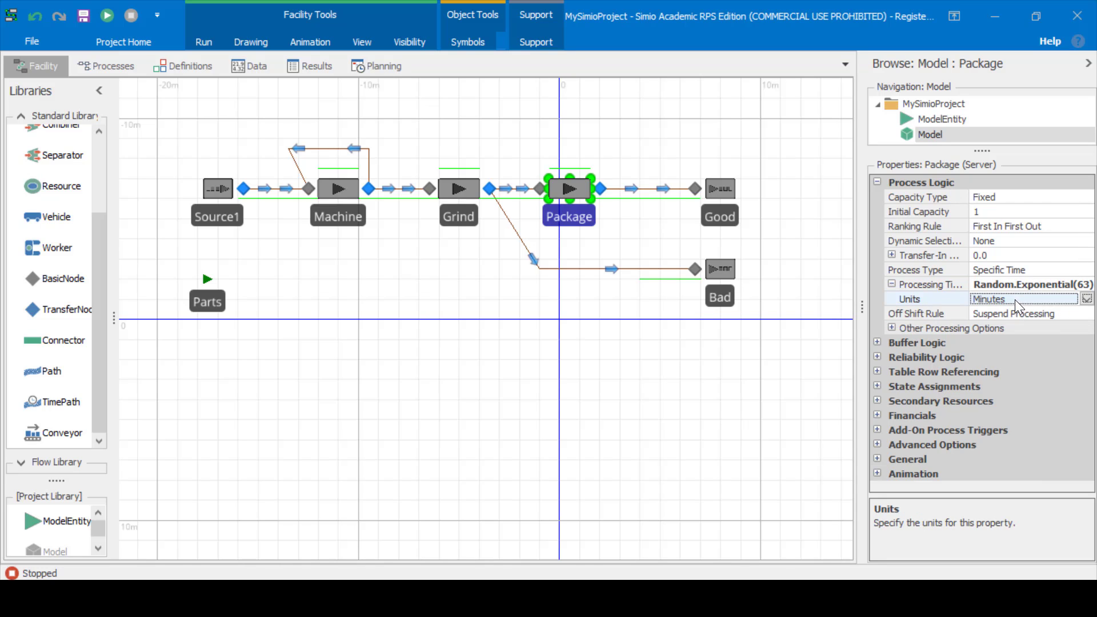
click(1087, 300)
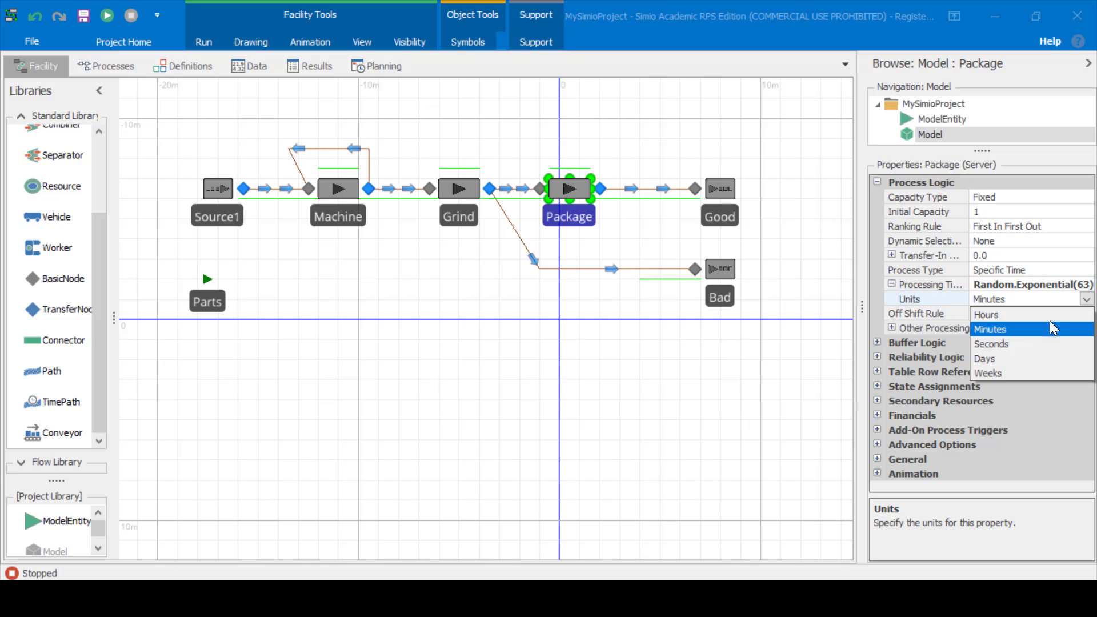
click(997, 345)
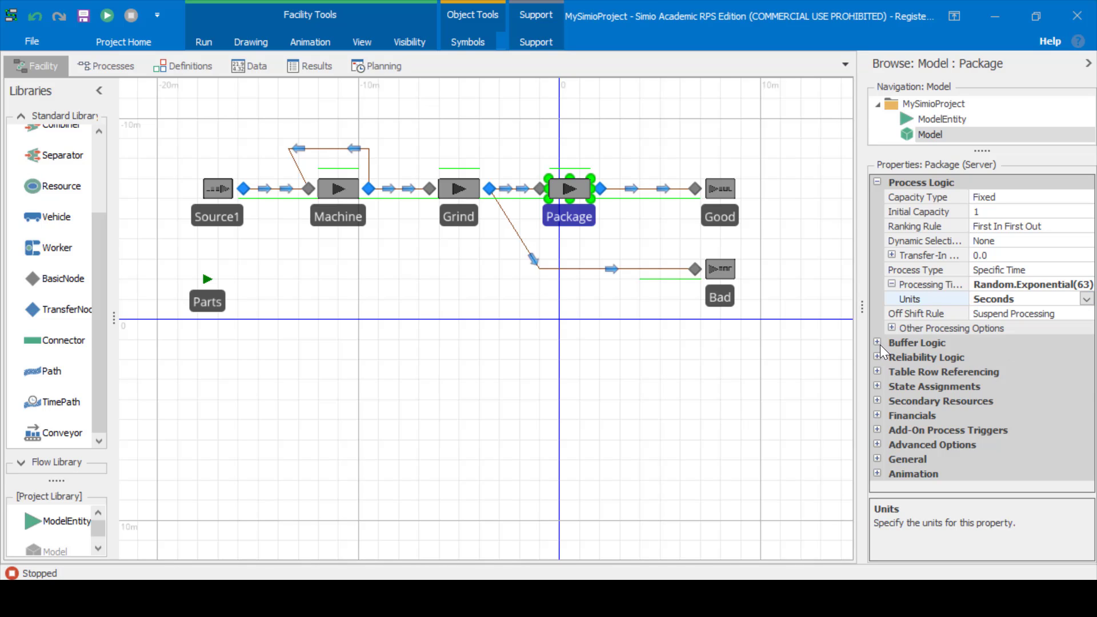
click(693, 349)
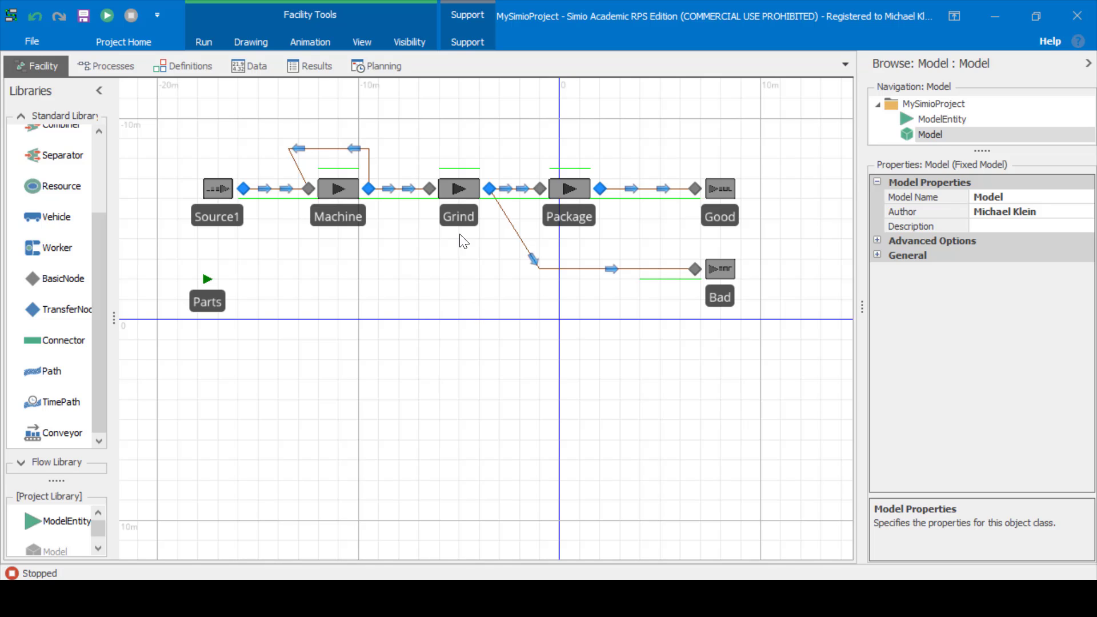
Set the selection weight of the connector from Grind to Package to 90
click(470, 190)
click(509, 188)
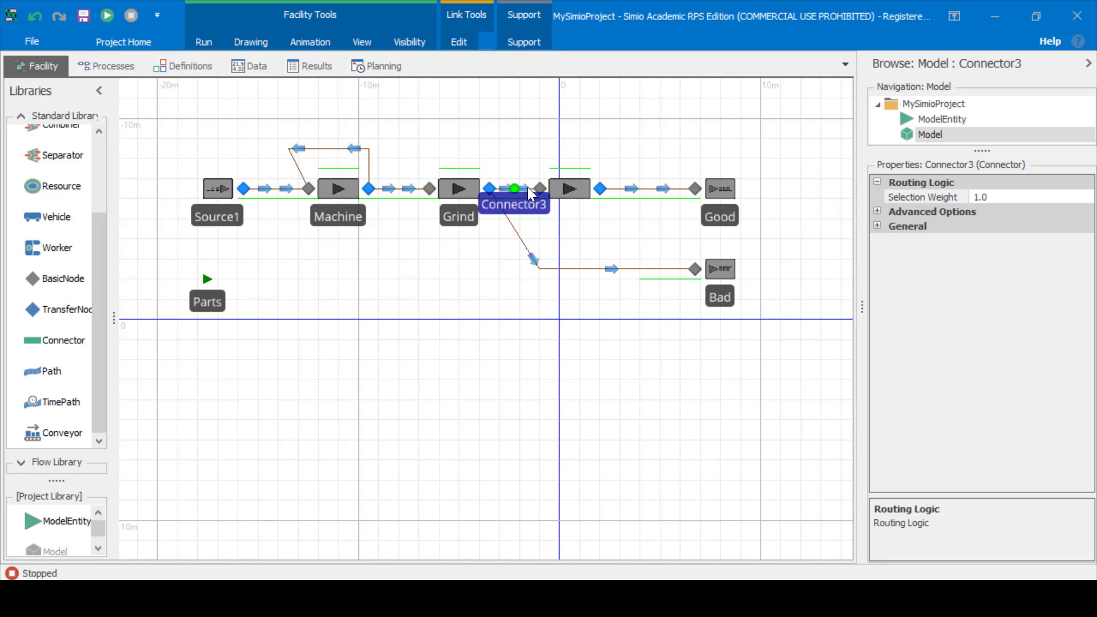
key(F2)
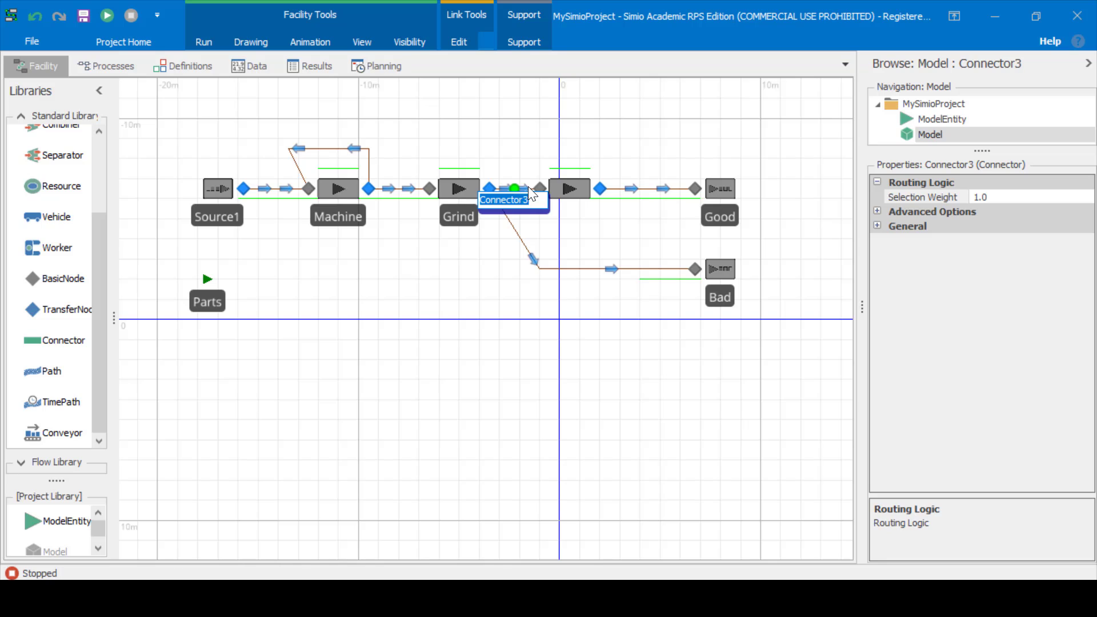
click(977, 198)
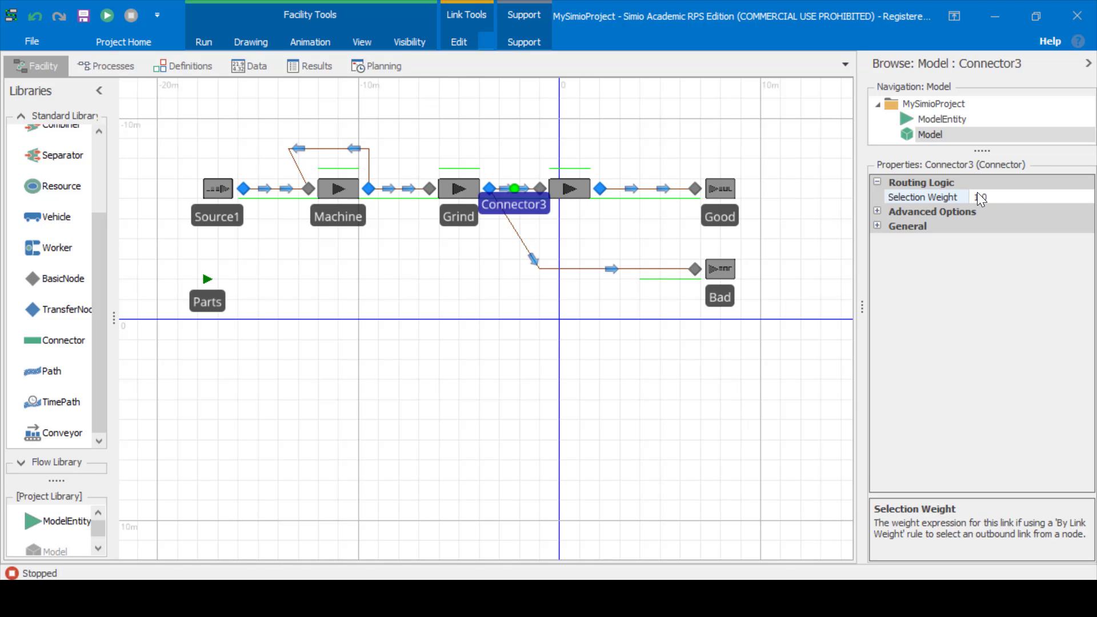
double_click(528, 189)
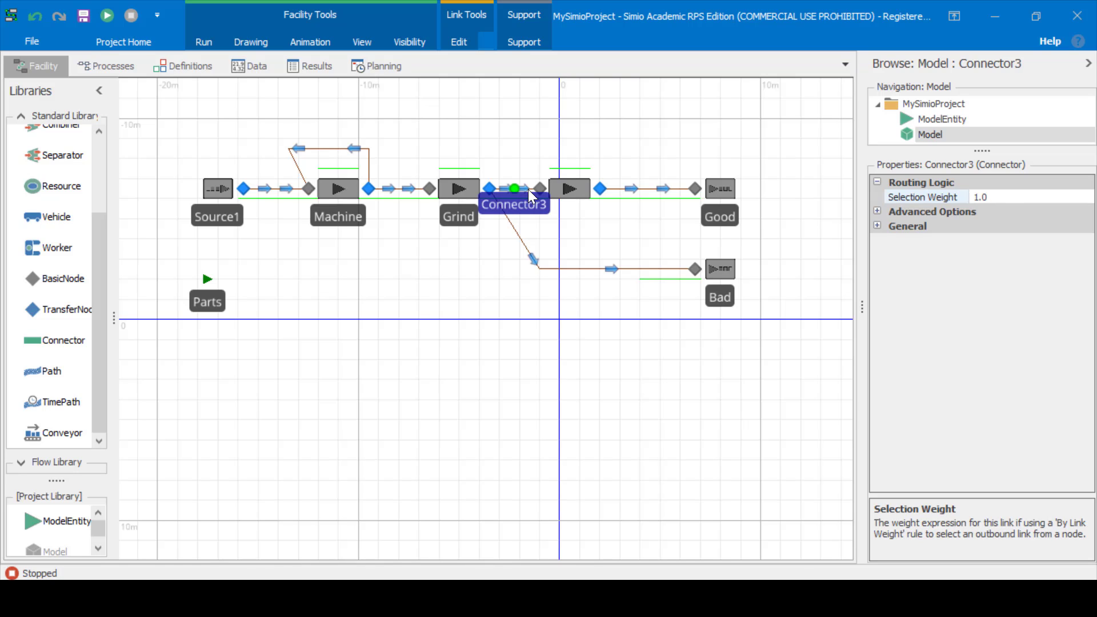
click(986, 196)
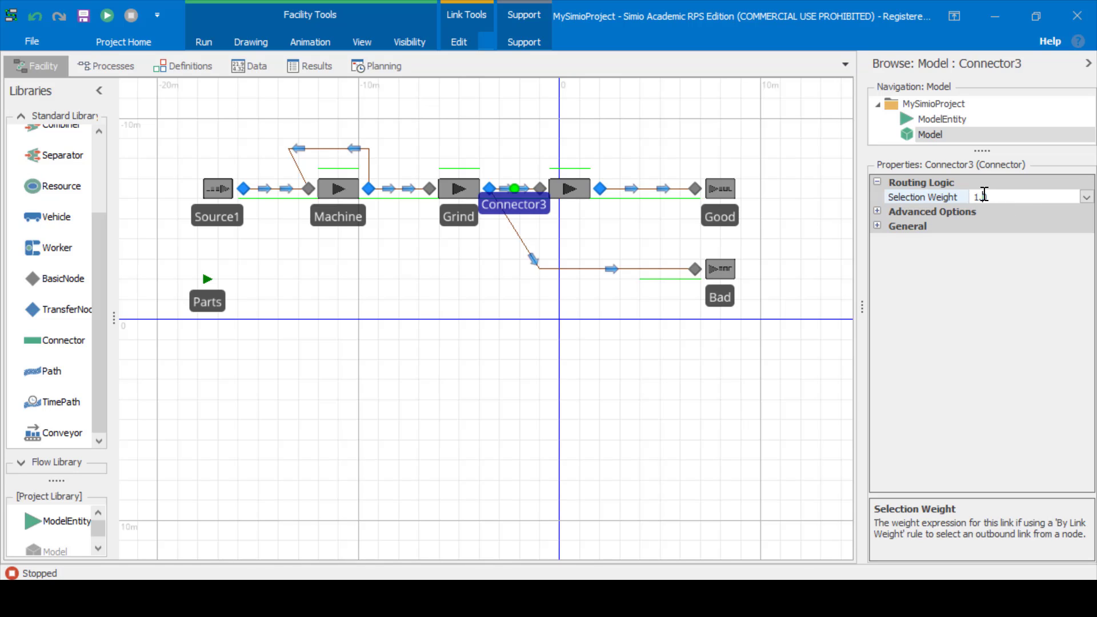
click(681, 231)
click(515, 193)
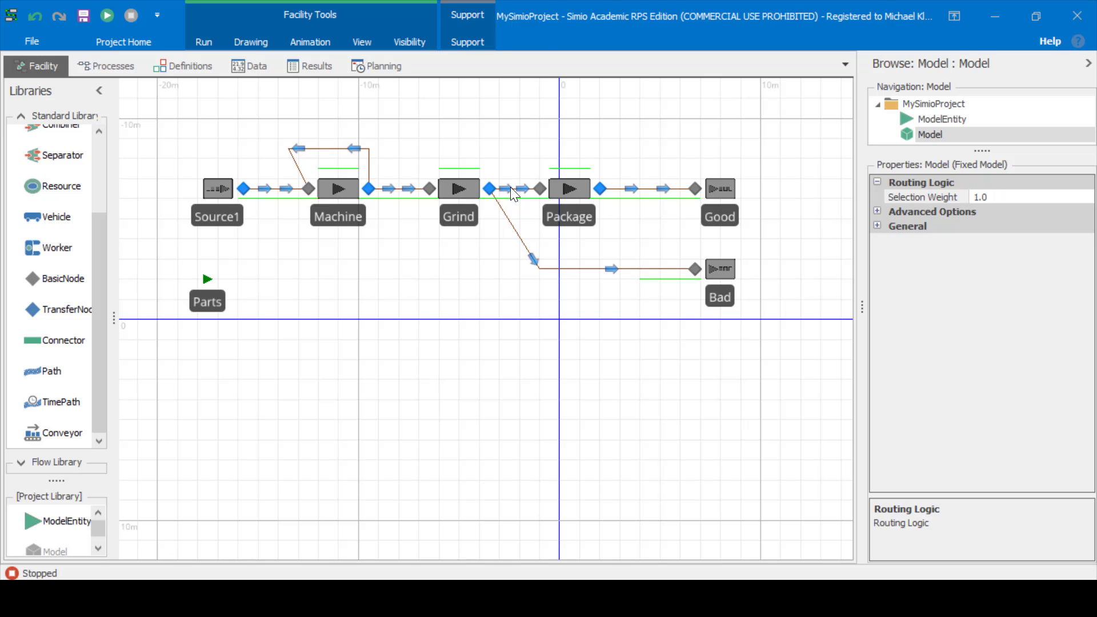
click(986, 198)
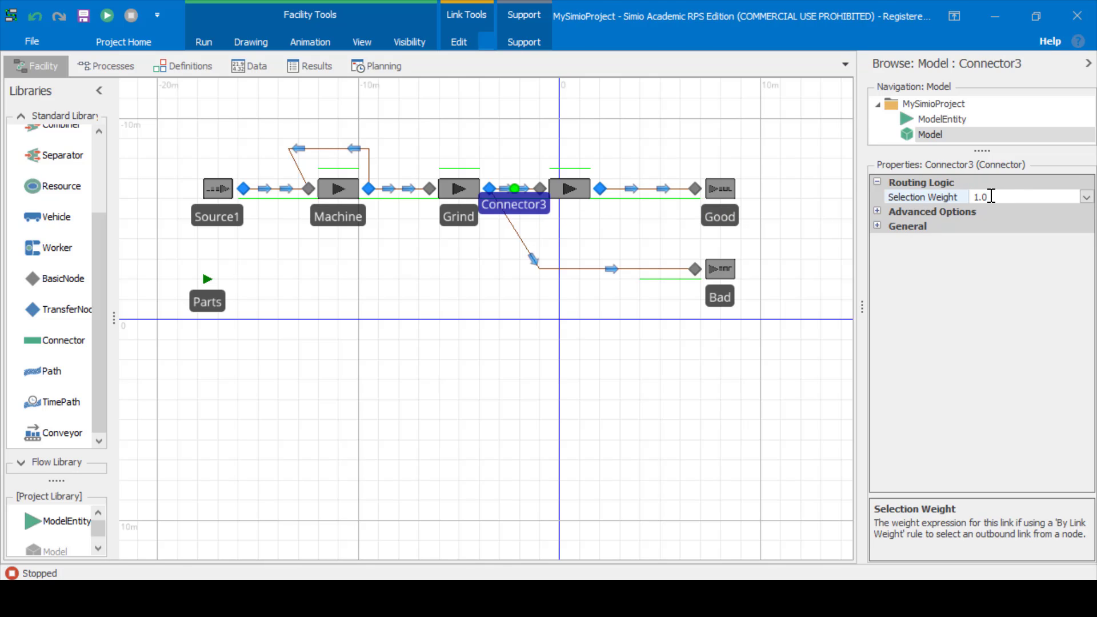
text(90)
key(Return)
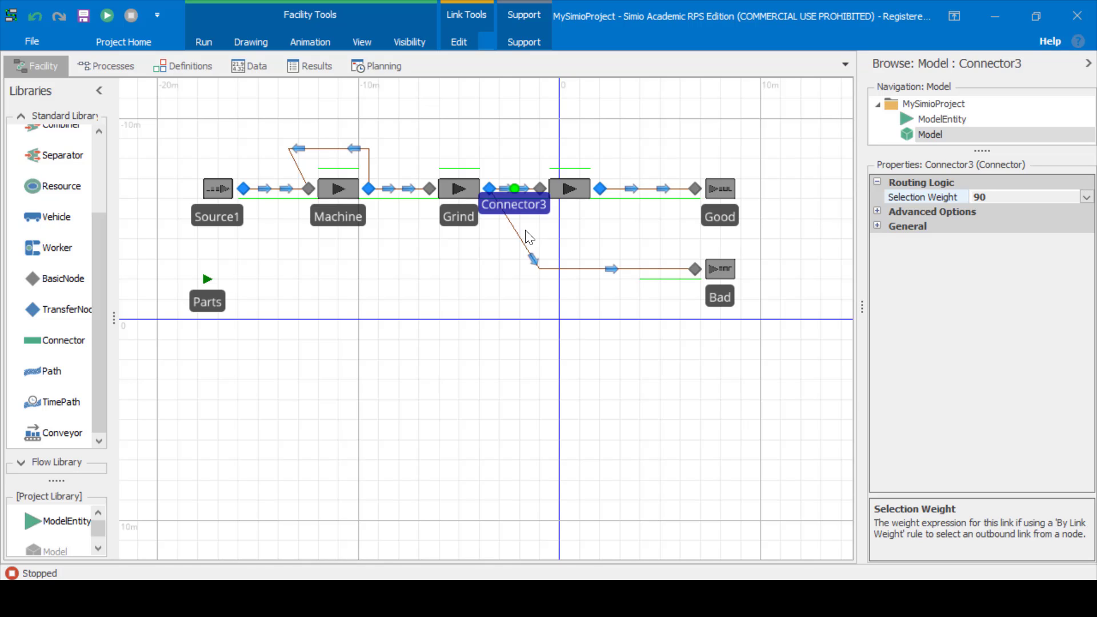
Set the selection weight of the connector from Grind to the Bad sink to 10
click(518, 236)
click(996, 194)
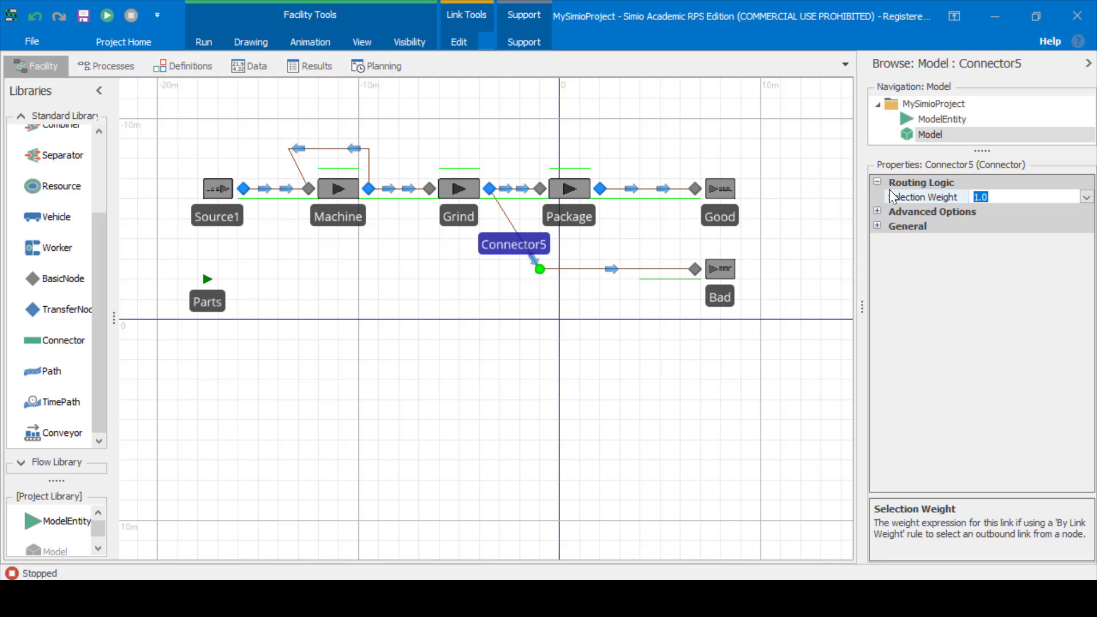
key(BackSpace)
key(BackSpace)
text(0)
key(Return)
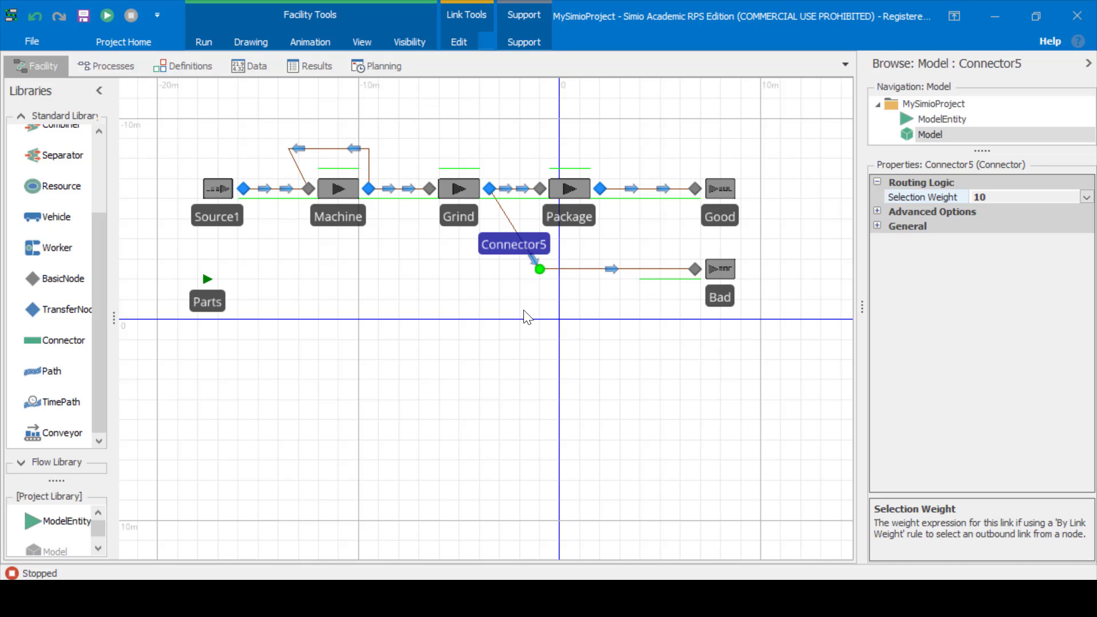
click(358, 330)
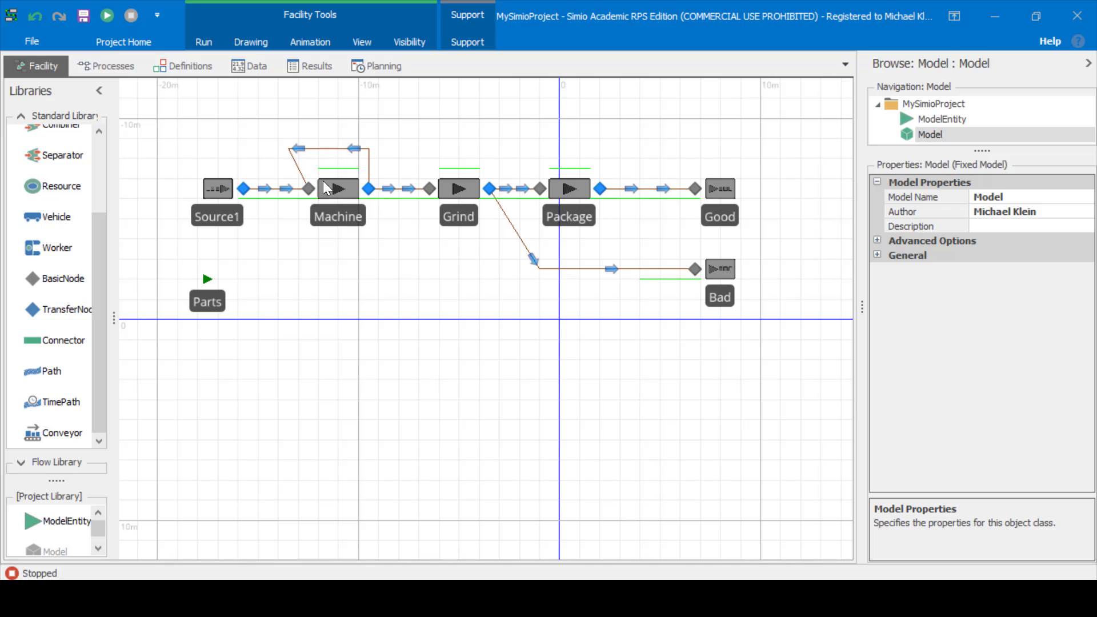
Set the selection weight of the connector from Machine to Grind to 90
click(400, 188)
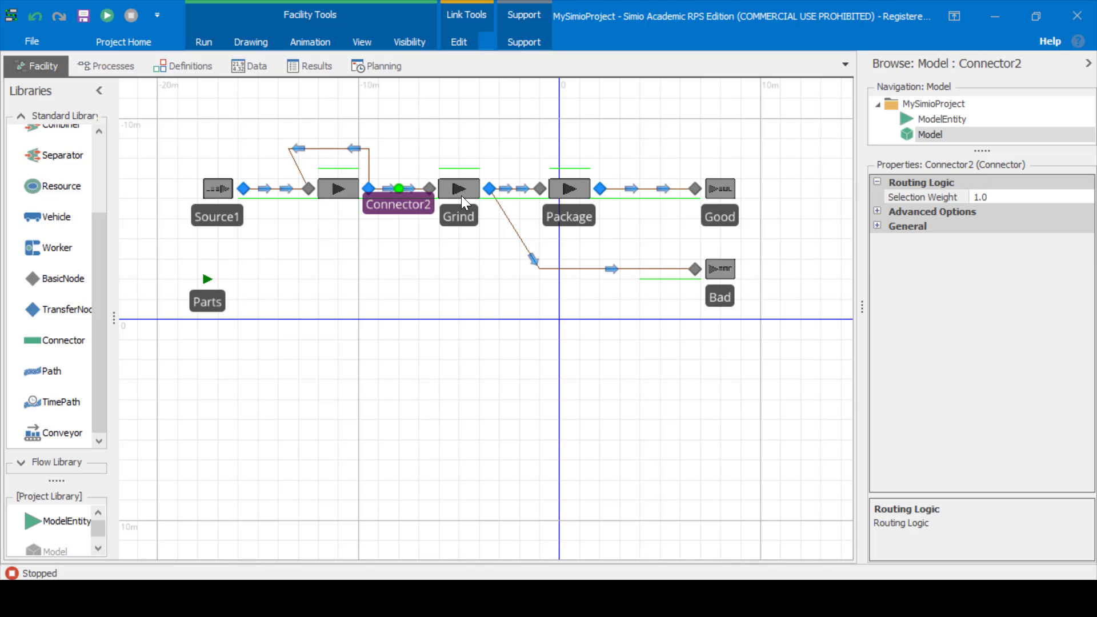
click(1003, 197)
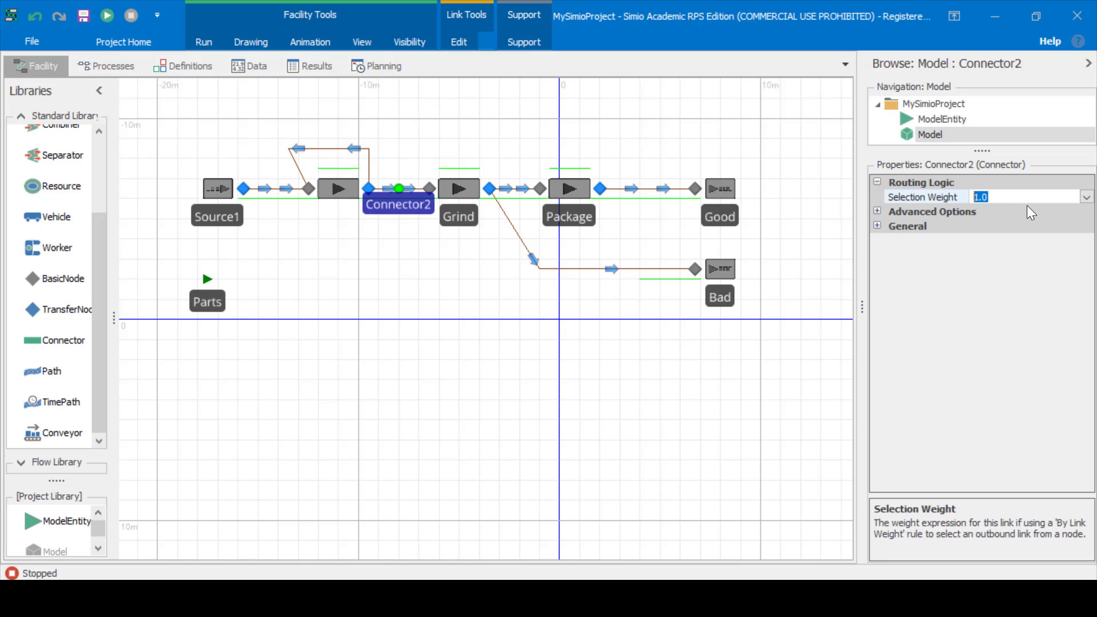
text(90)
key(Return)
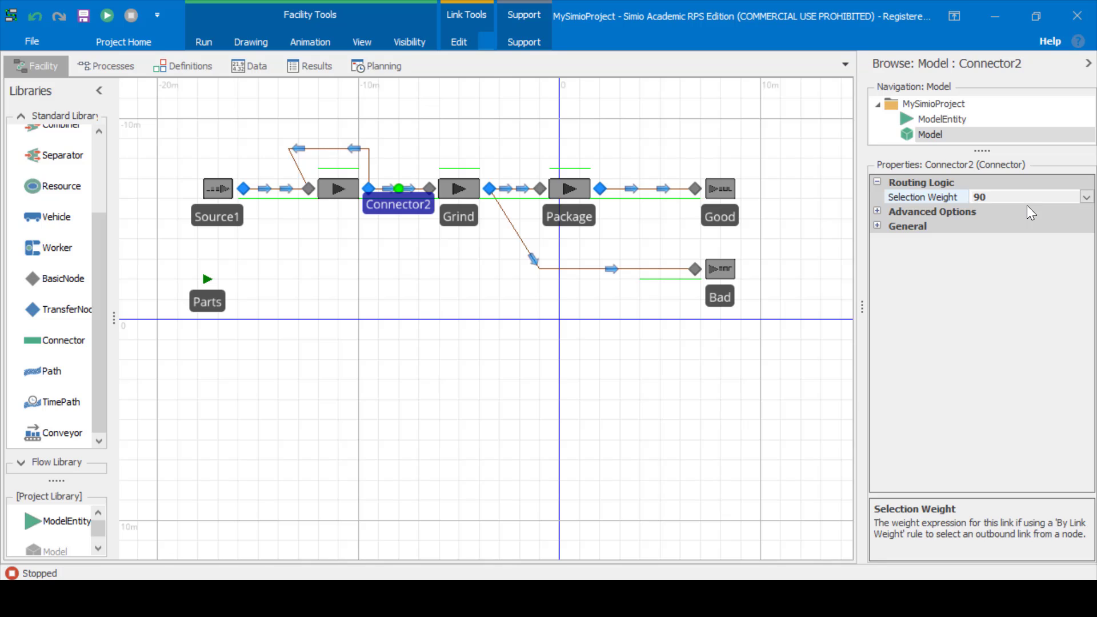
click(421, 261)
Set the selection weight of the connector looping from Machine's output back to its input to 10
click(341, 149)
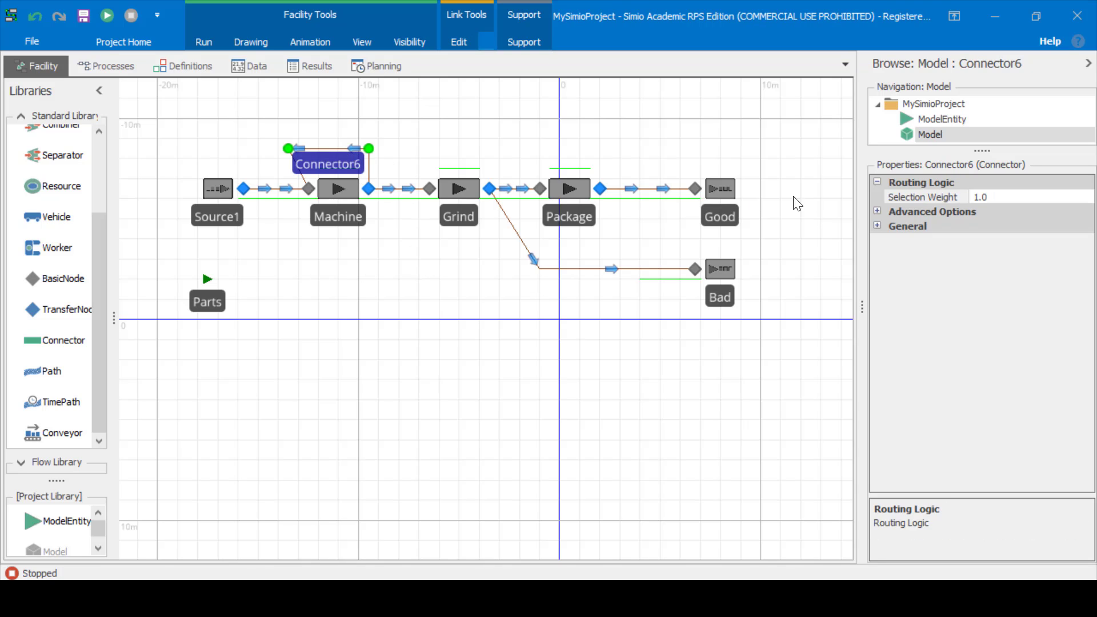
click(1006, 199)
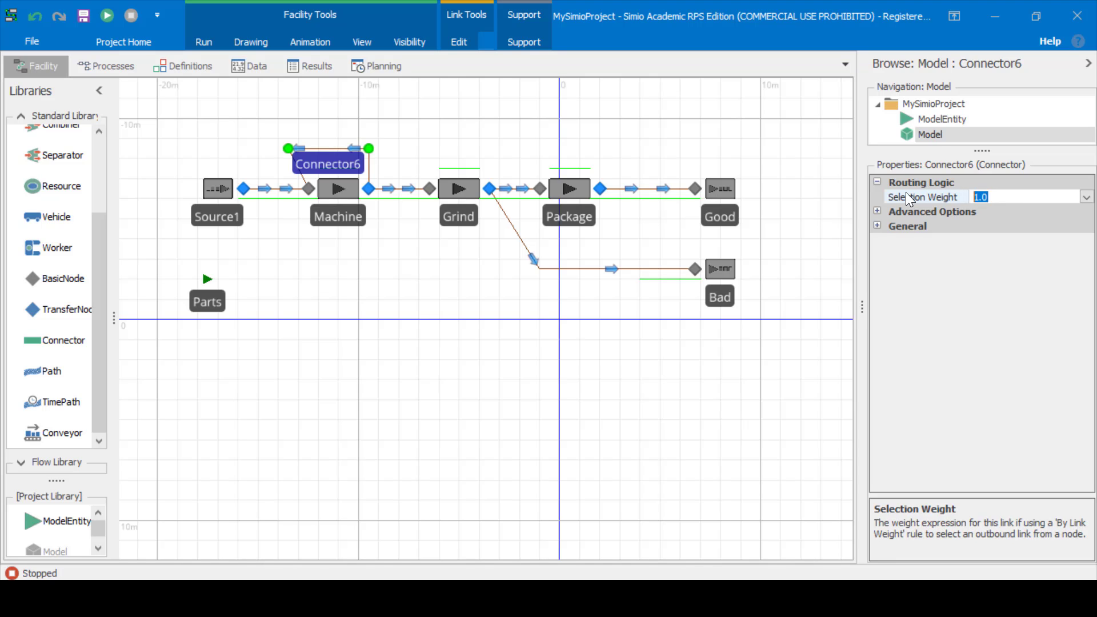
text(10)
key(Return)
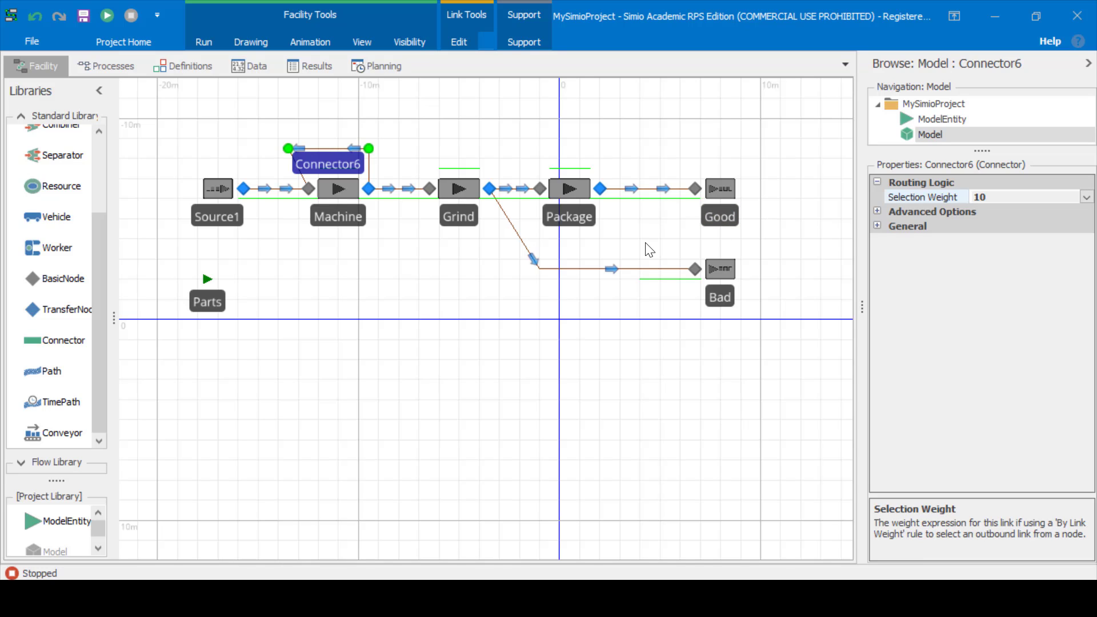
click(445, 343)
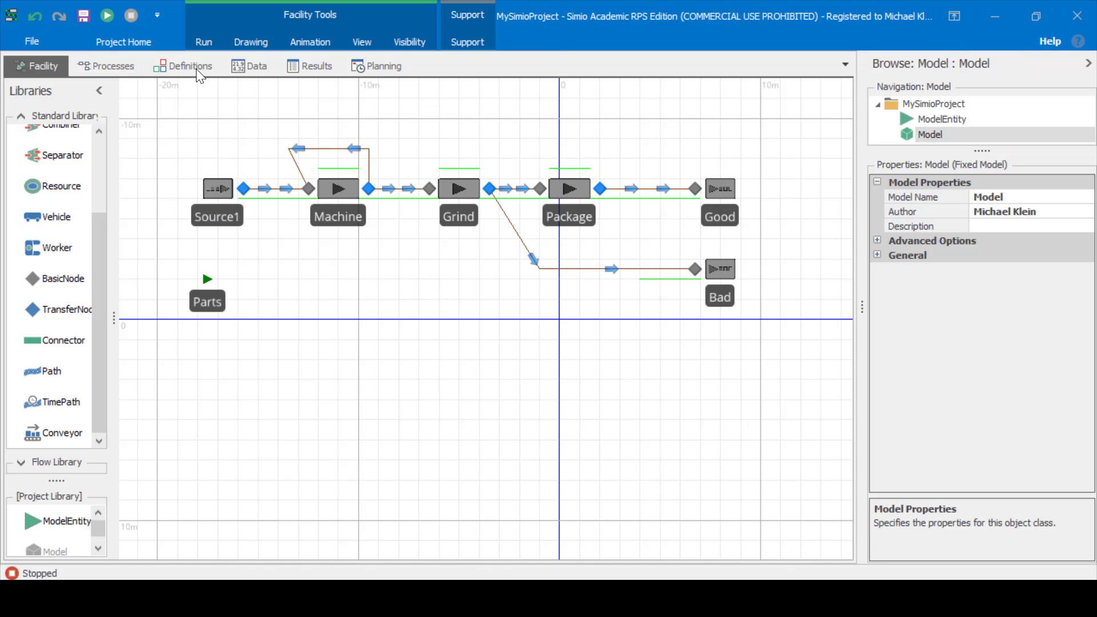
Set the run's starting type to use the current second at the start of the run
click(204, 43)
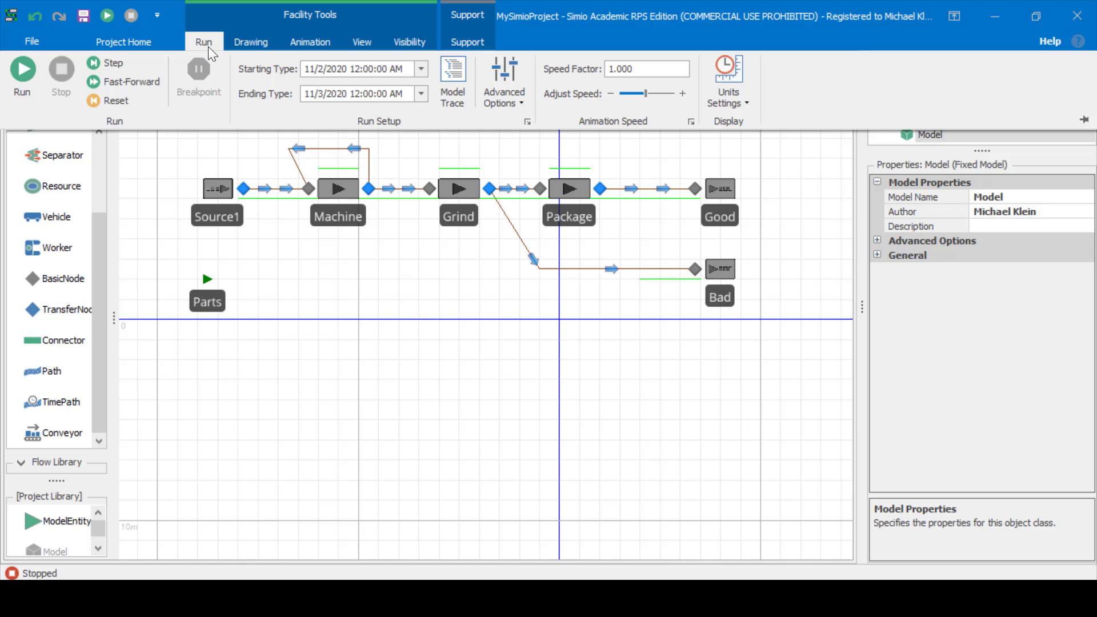
click(420, 69)
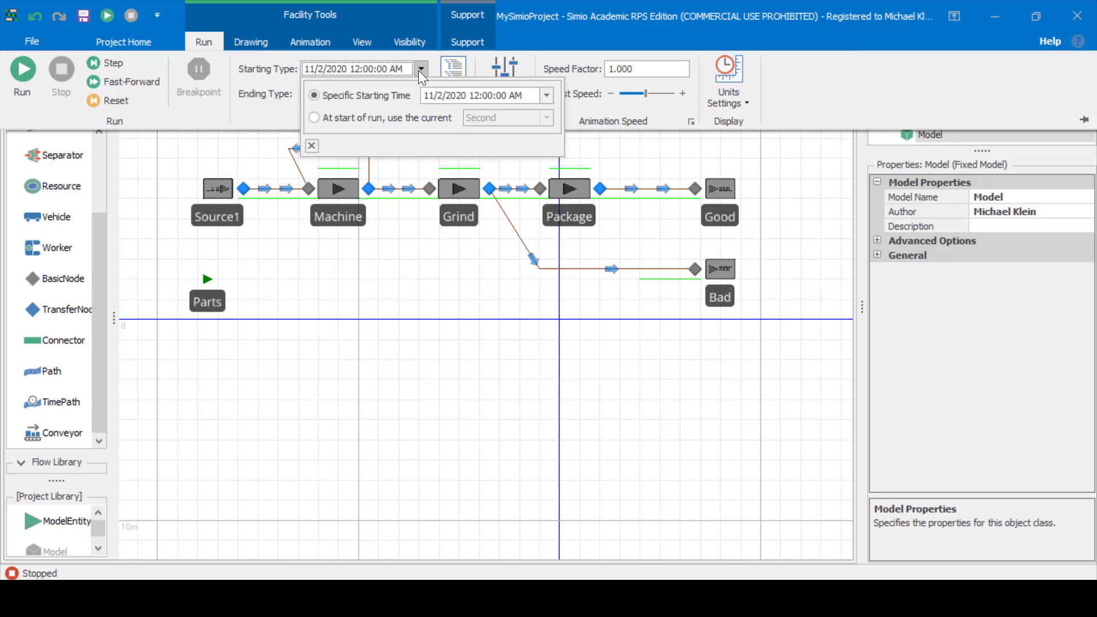
click(351, 117)
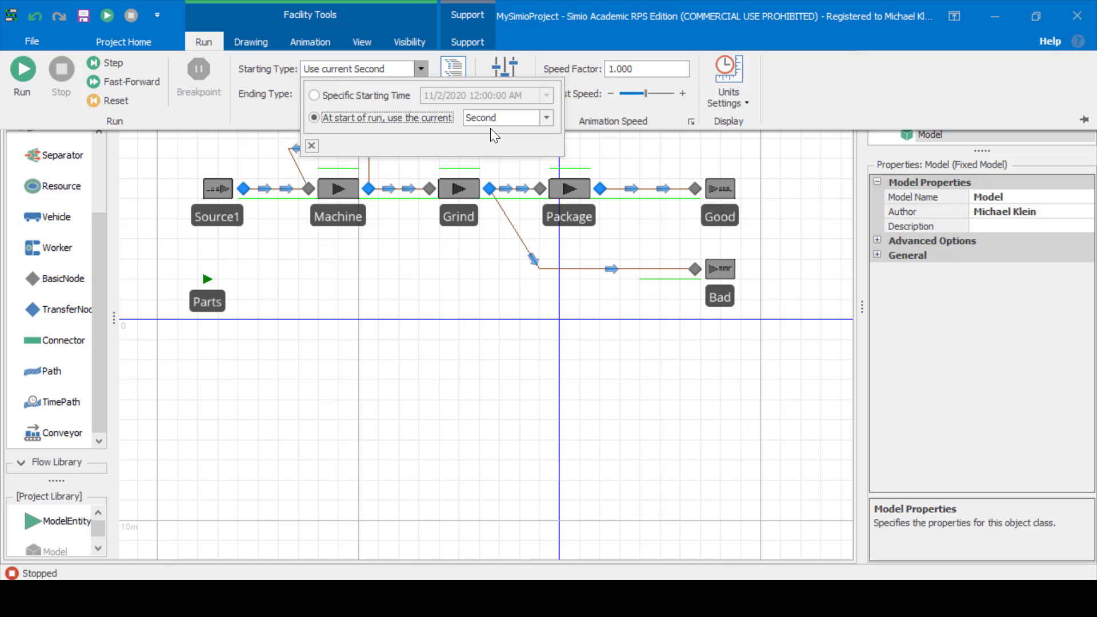
click(287, 97)
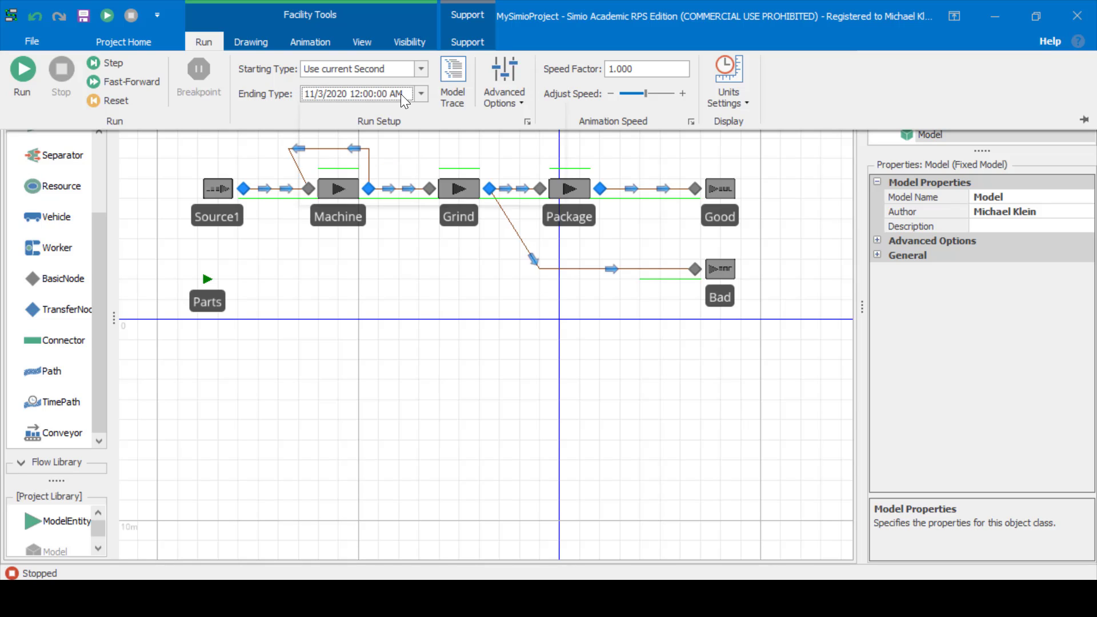
Set the run's ending type to a run length of 100 hours
click(402, 95)
click(351, 167)
drag(439, 166, 398, 165)
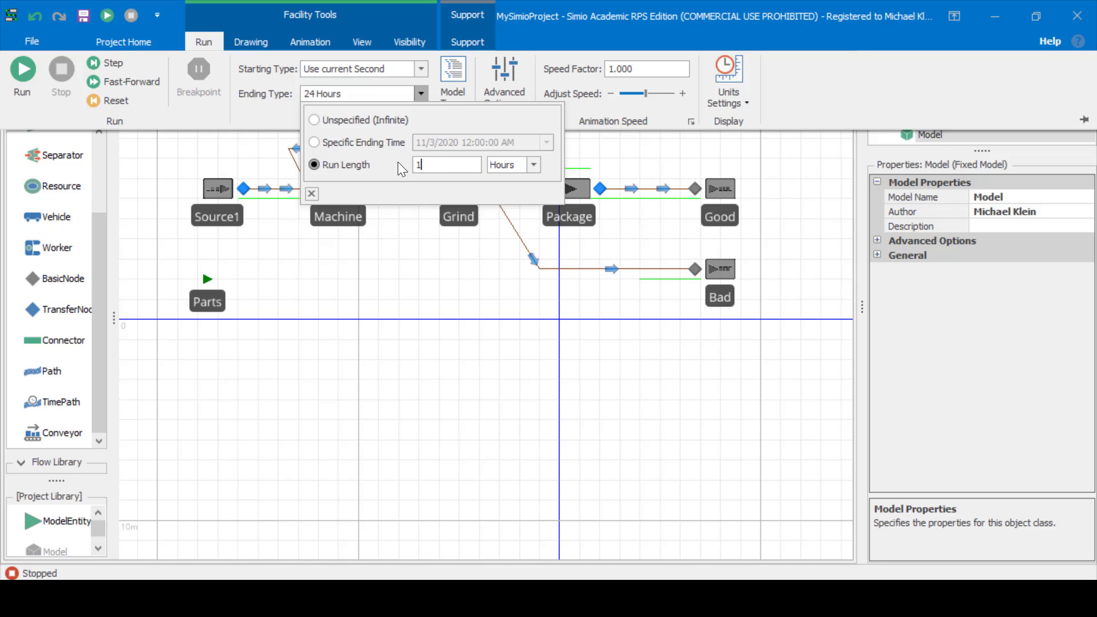
text(100)
key(Return)
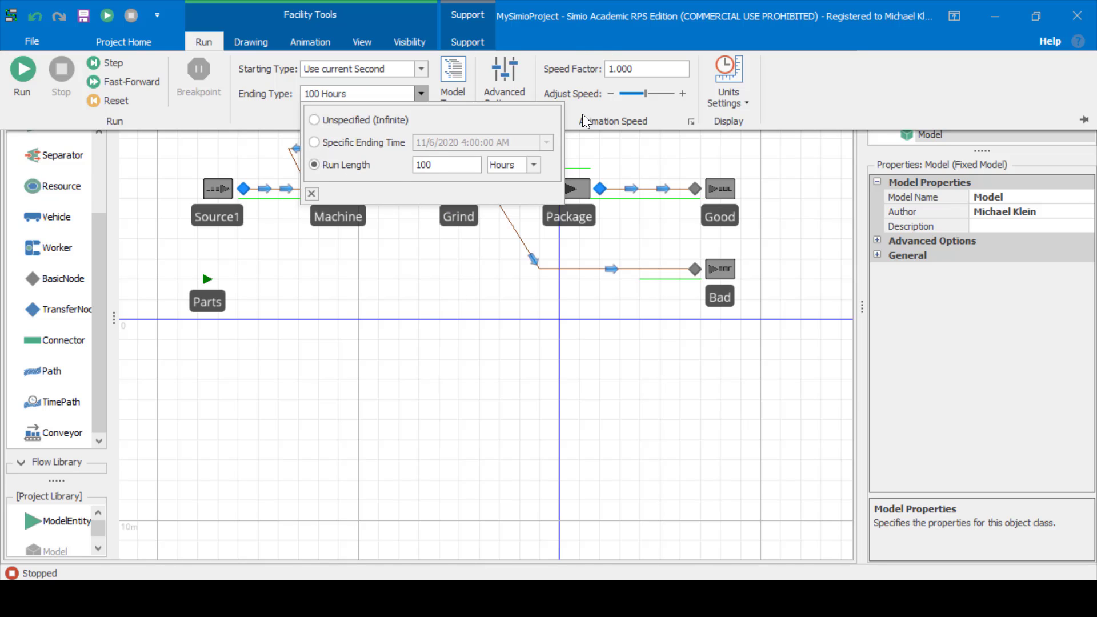
click(312, 191)
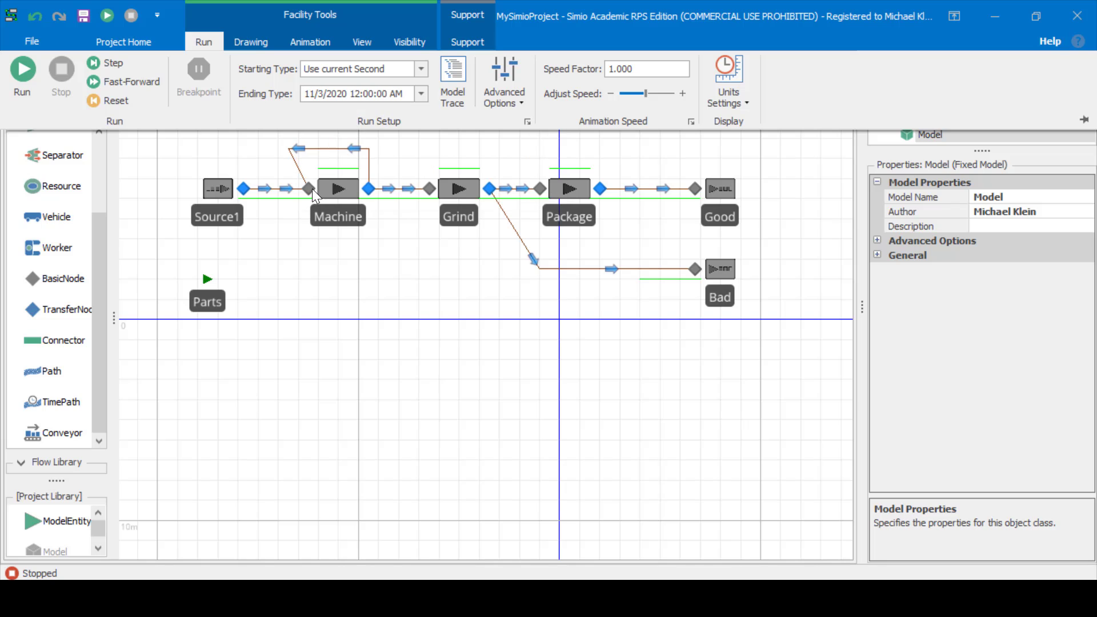
click(420, 93)
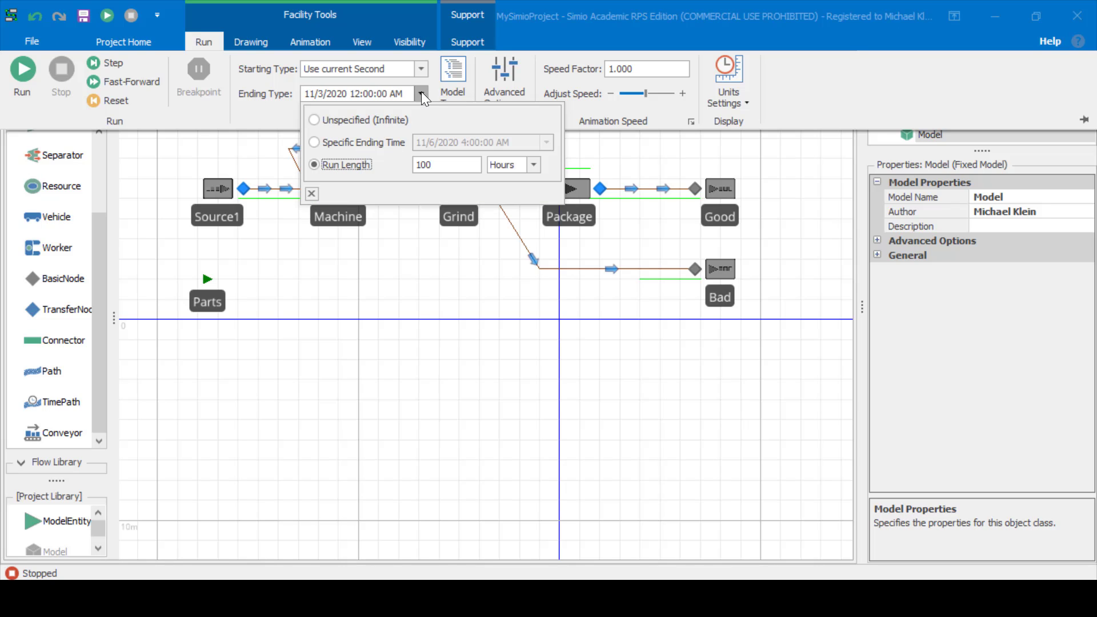
click(312, 193)
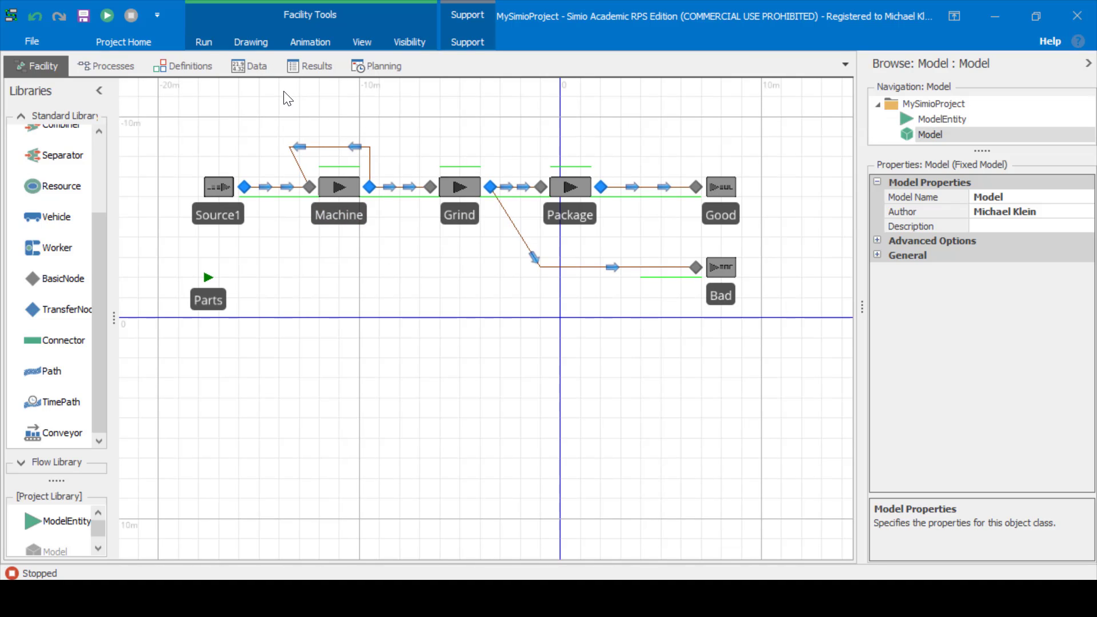
Set the animation speed factor to 50
click(208, 47)
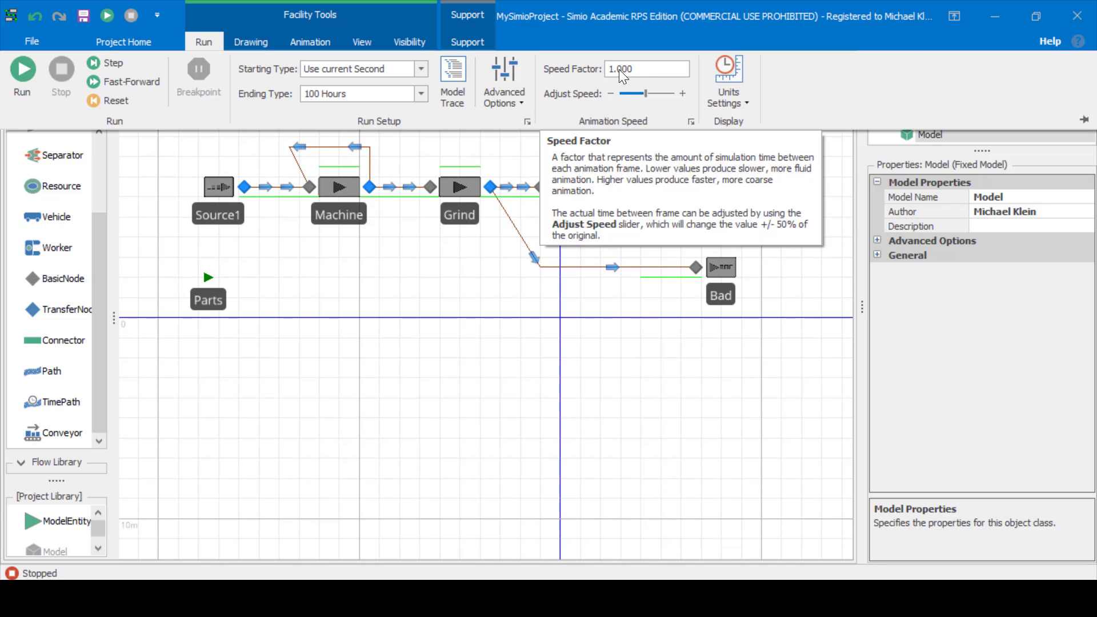
drag(607, 70, 614, 70)
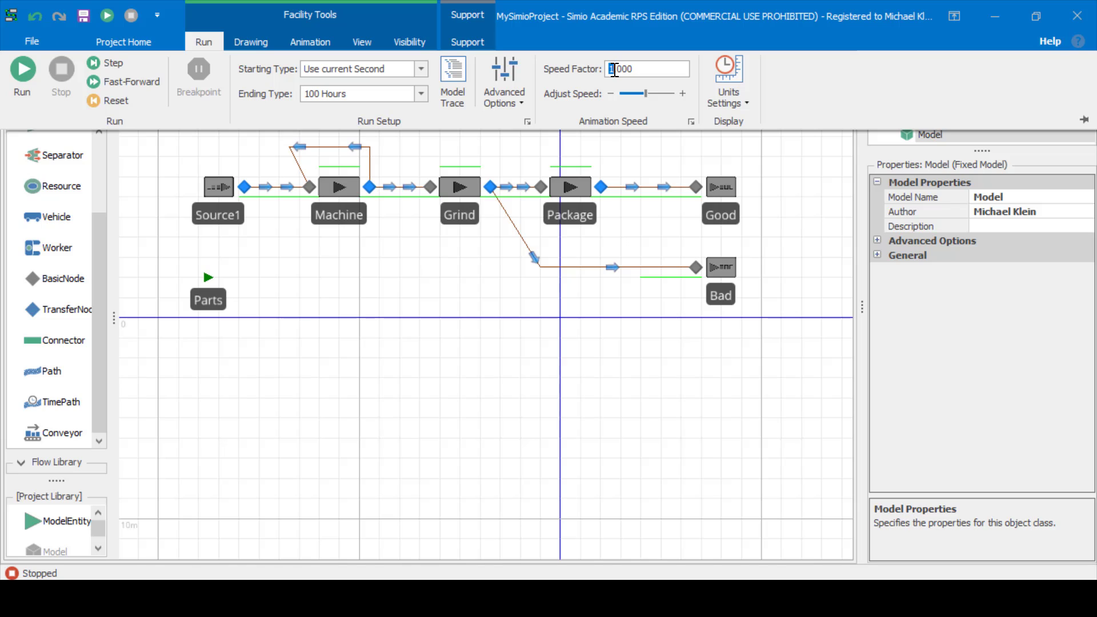
text(50)
key(Return)
click(457, 318)
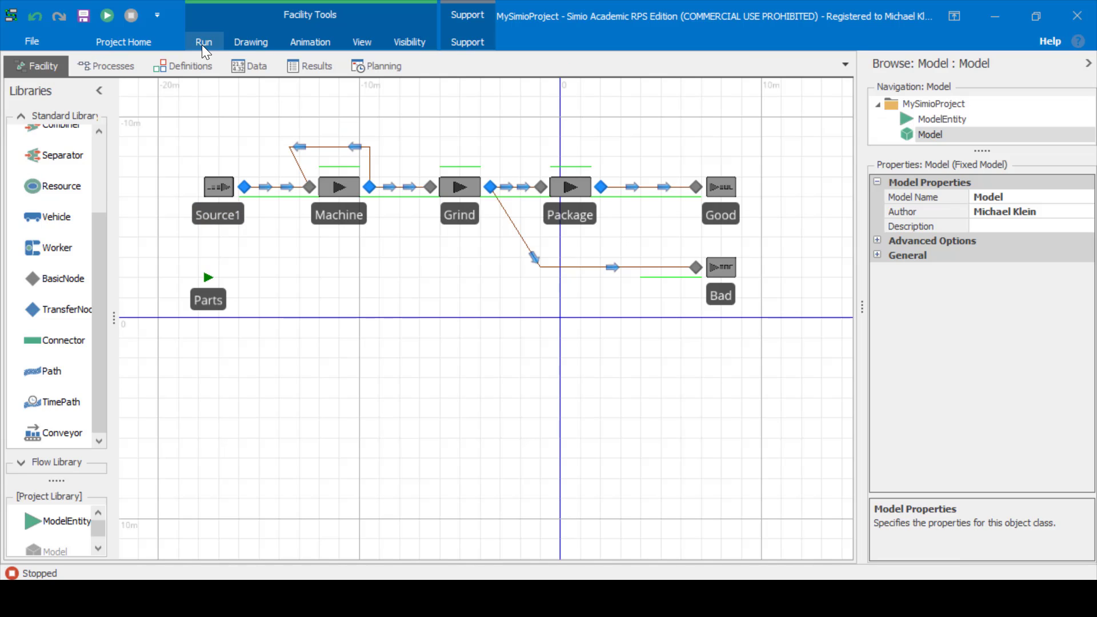
Run the production line simulation to watch parts flow through the servers, then stop it
click(202, 43)
click(20, 77)
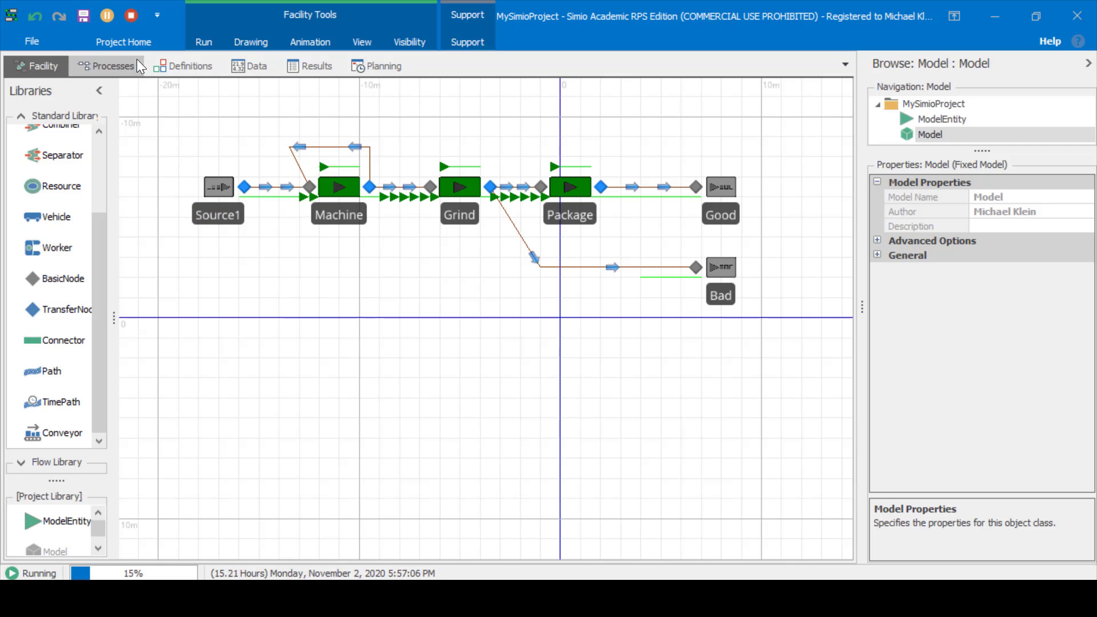
click(131, 17)
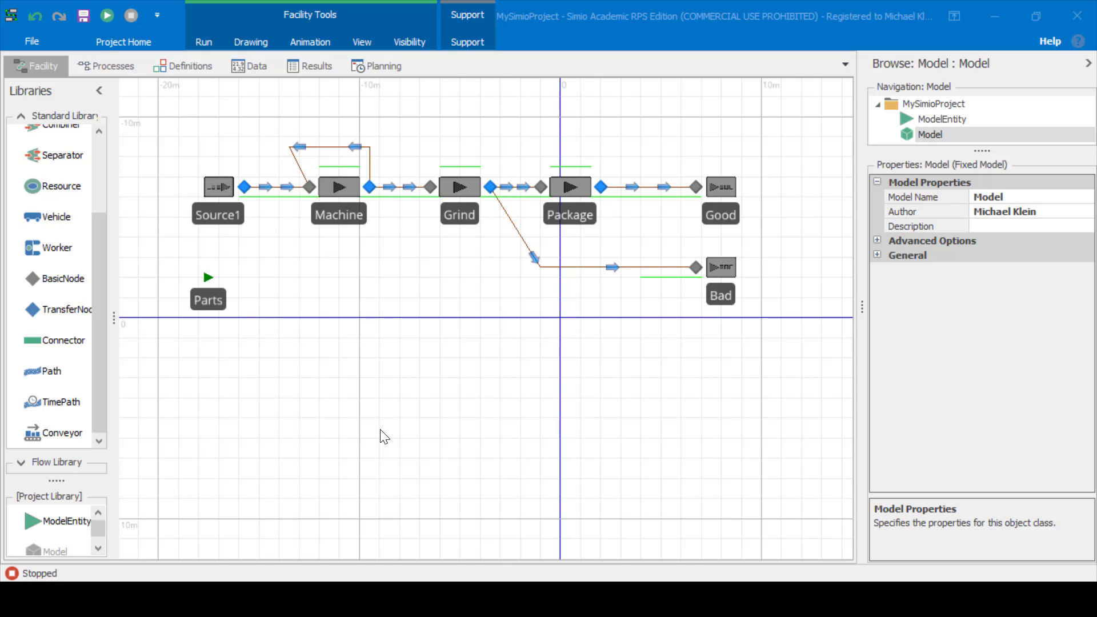
Add a new experiment to the model and set Scenario1's required replications to 100
click(143, 41)
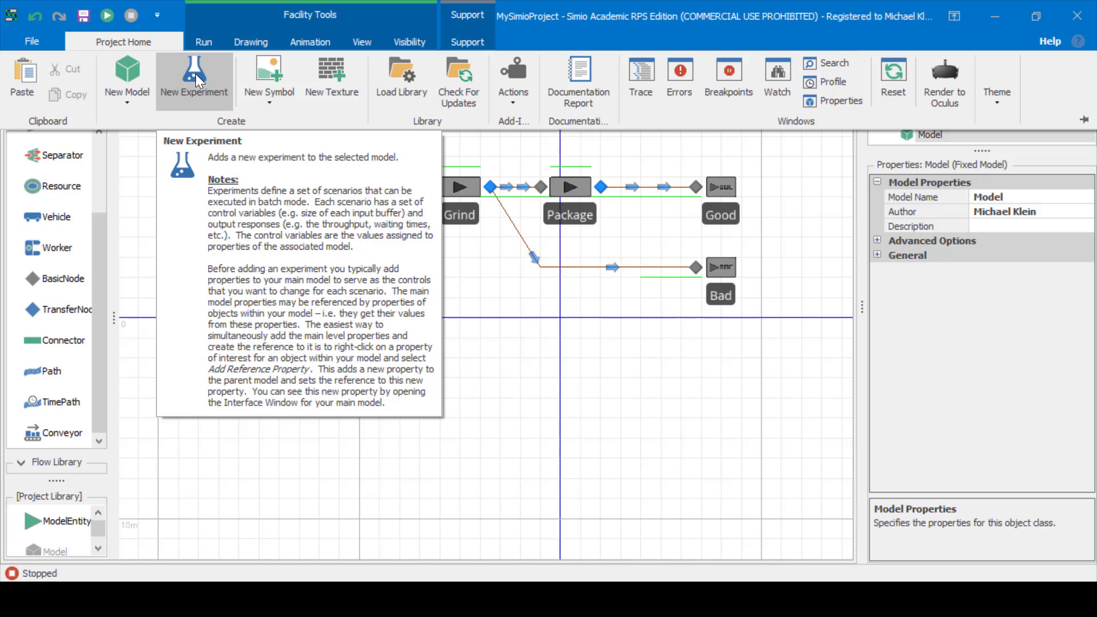
click(195, 74)
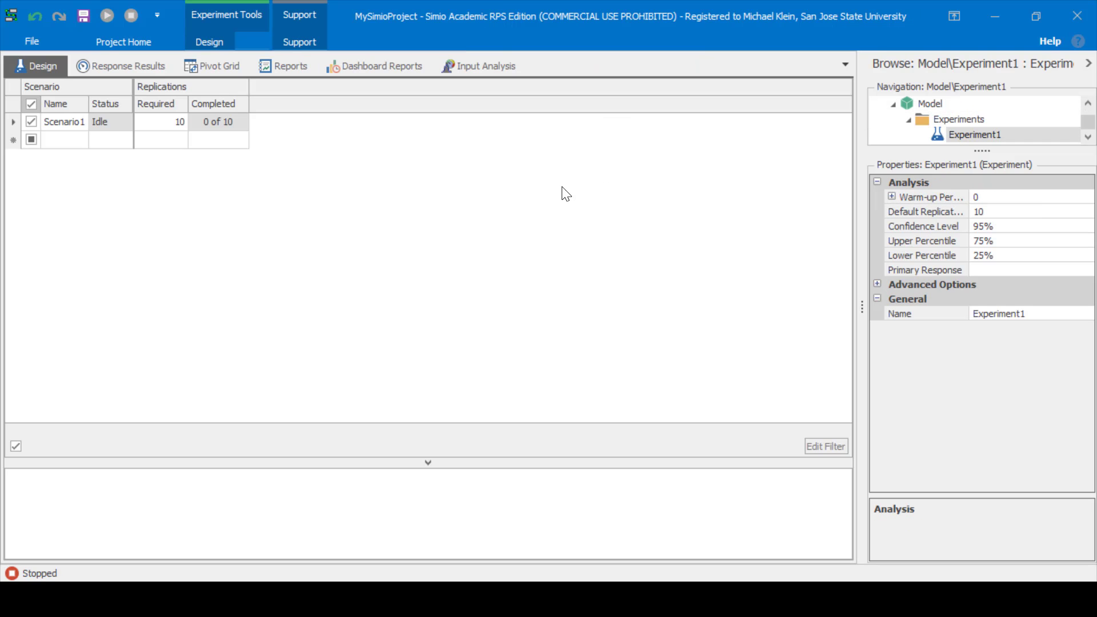
click(177, 125)
click(178, 124)
text(100)
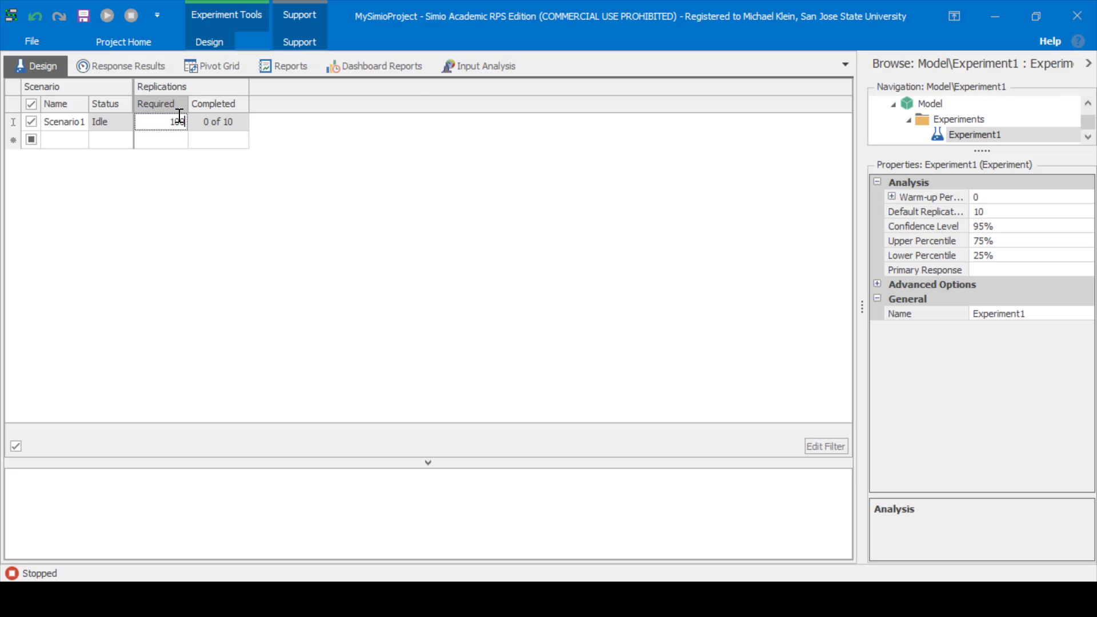
key(Return)
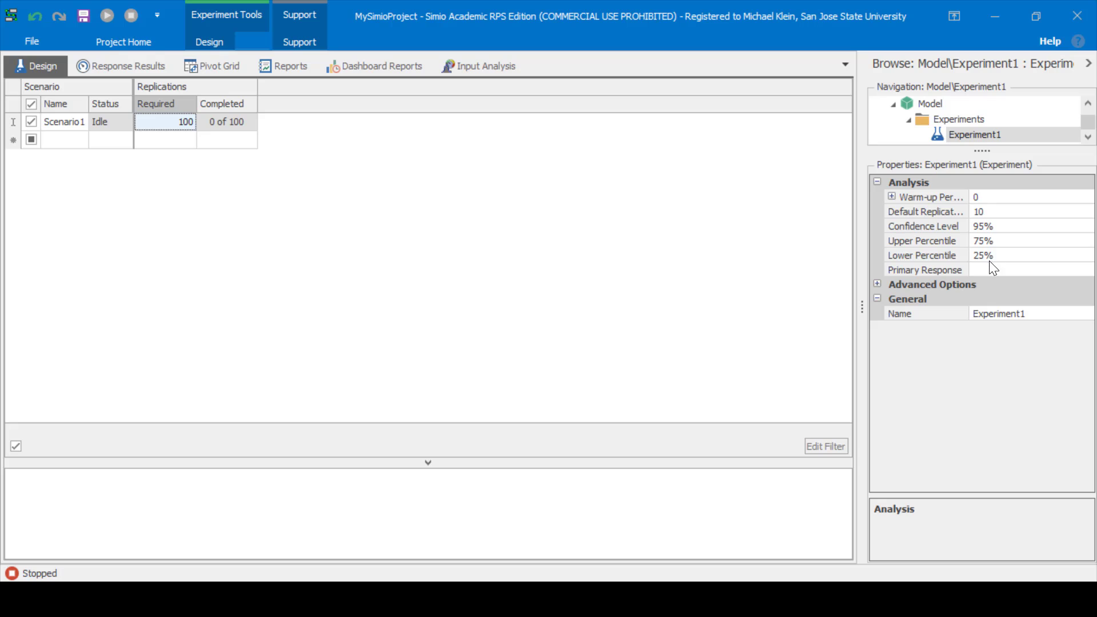
Set the experiment's default replications to 100
click(1000, 211)
text(0)
key(Return)
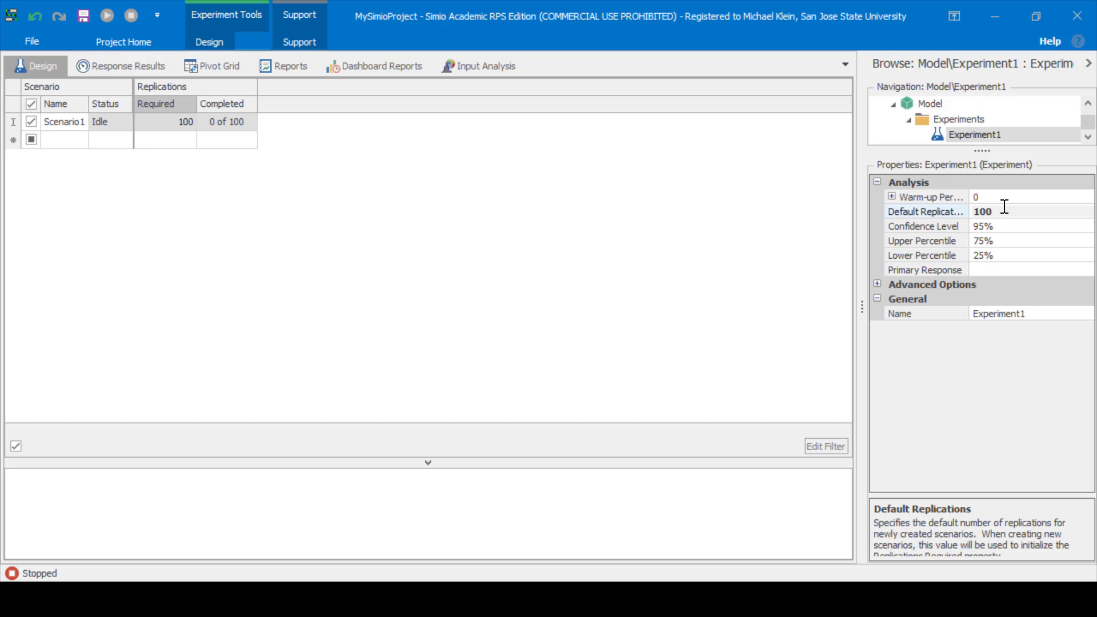
click(470, 214)
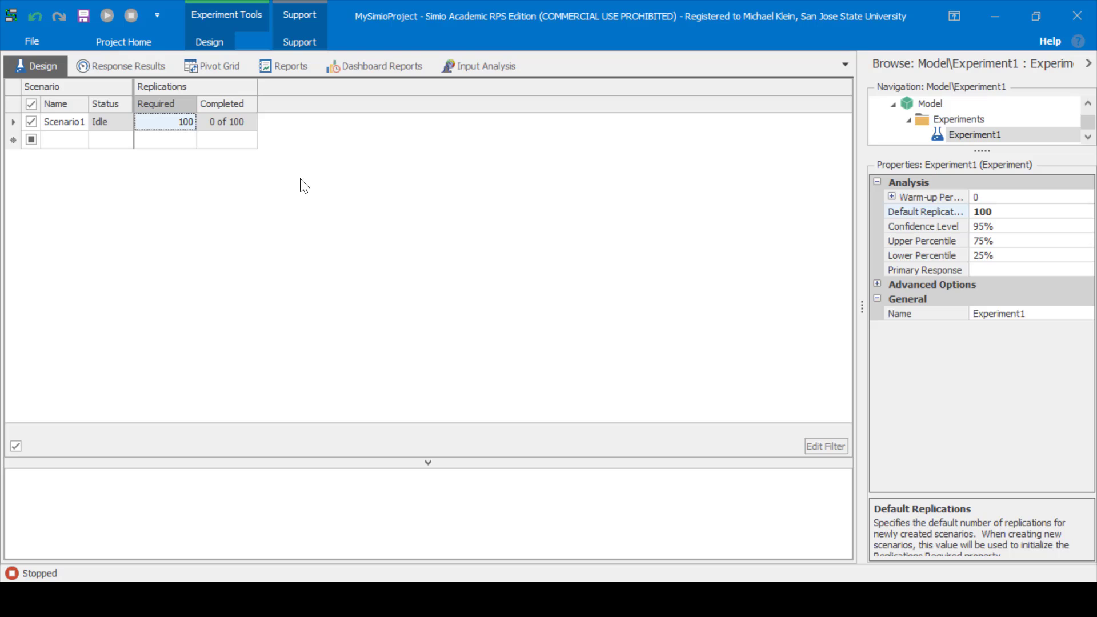
Add a response to the experiment and name it MUtil
click(210, 43)
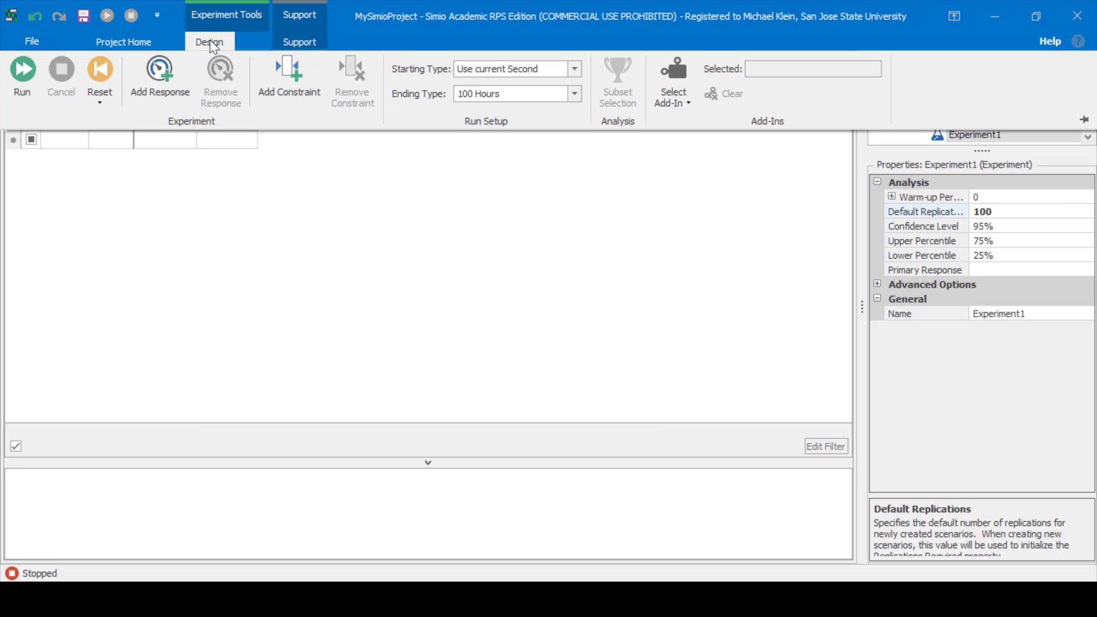
click(165, 71)
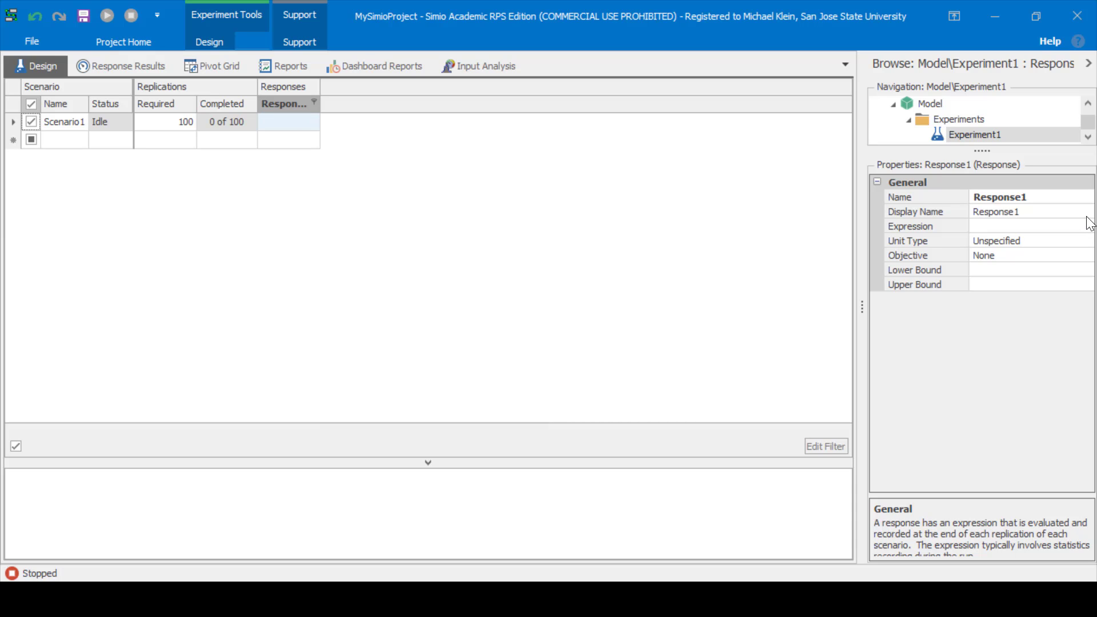
click(1053, 200)
drag(1053, 200, 930, 198)
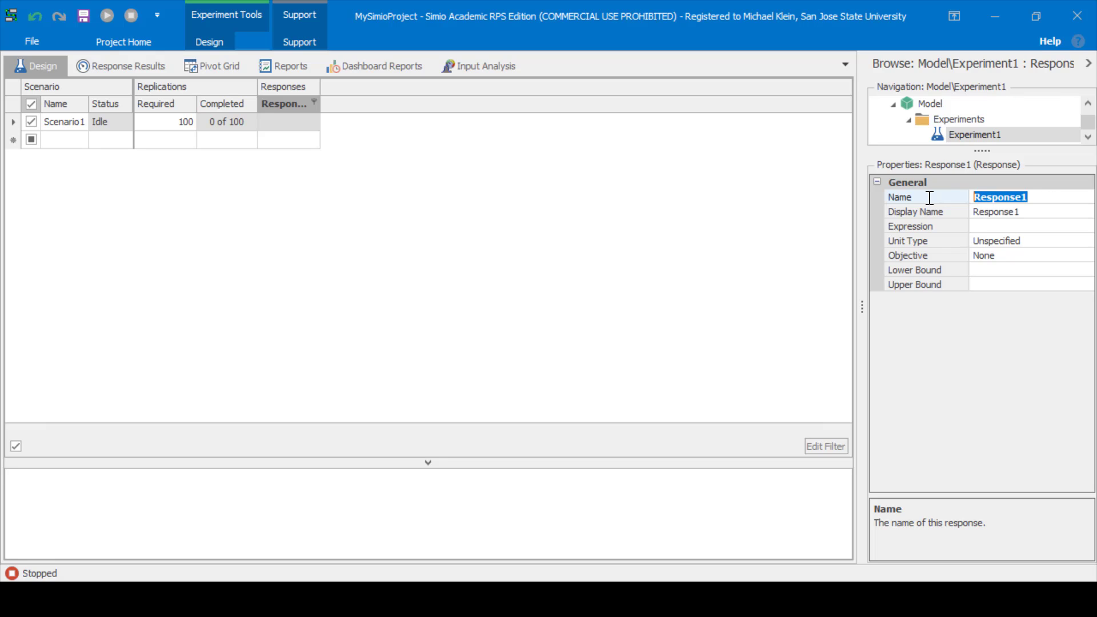
text(M)
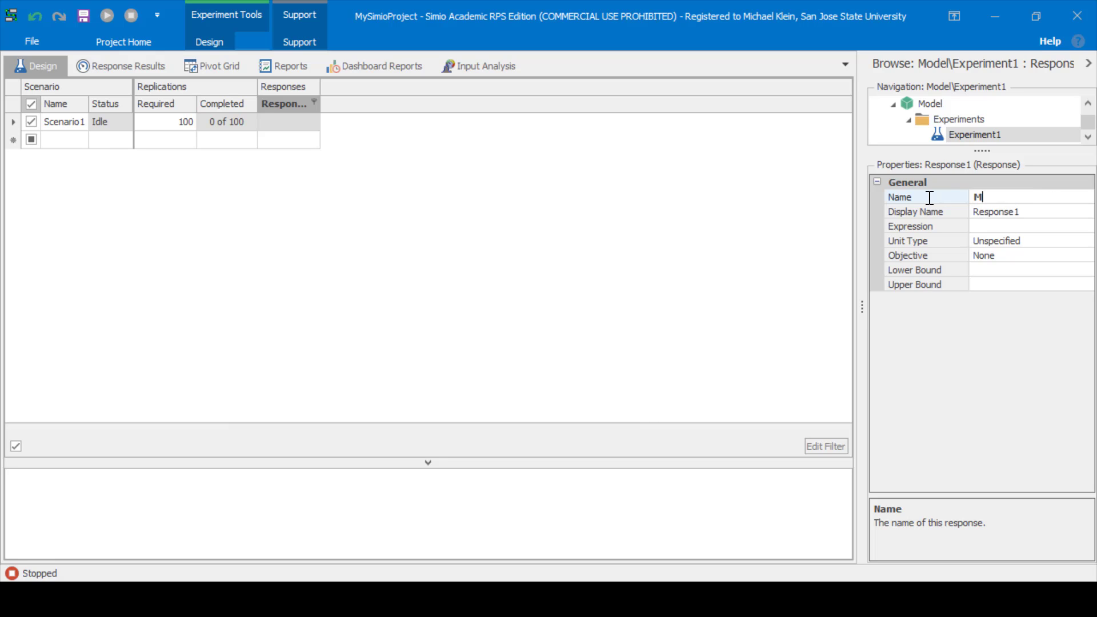
text(Util)
key(Return)
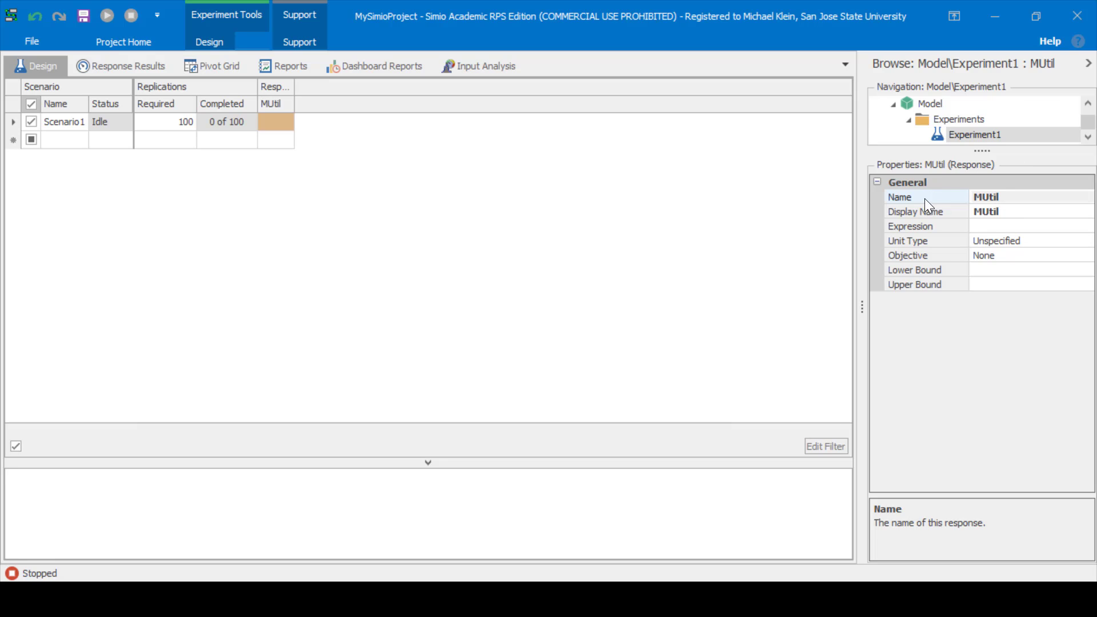
Set the MUtil response's expression to Machine.Capacity.ScheduledUtilization
click(1009, 225)
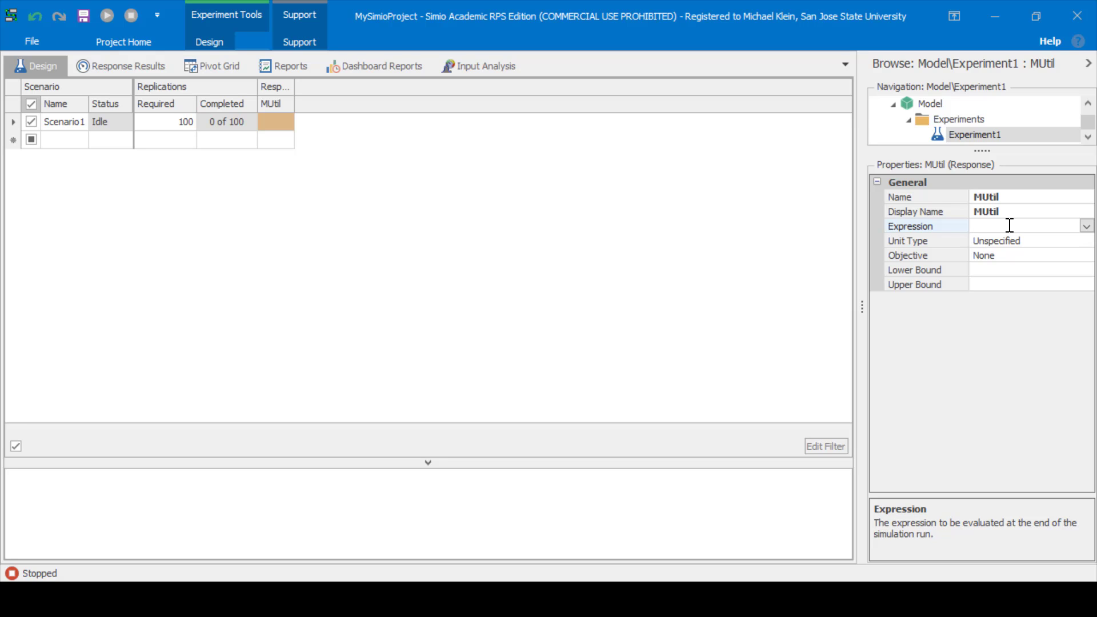
click(1087, 226)
text(Machine)
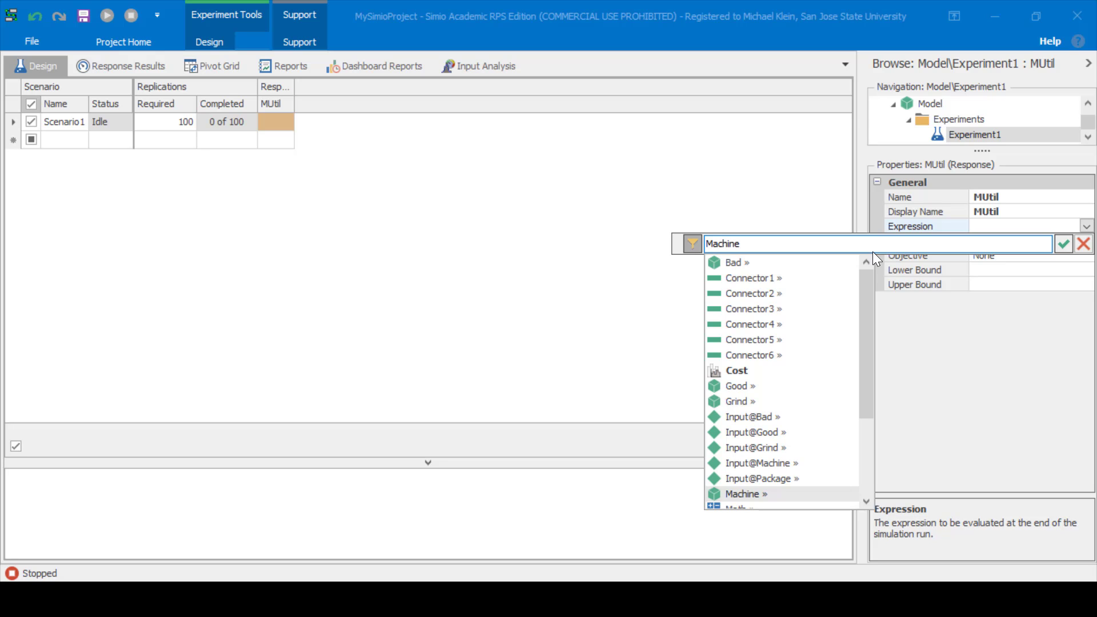
text(.)
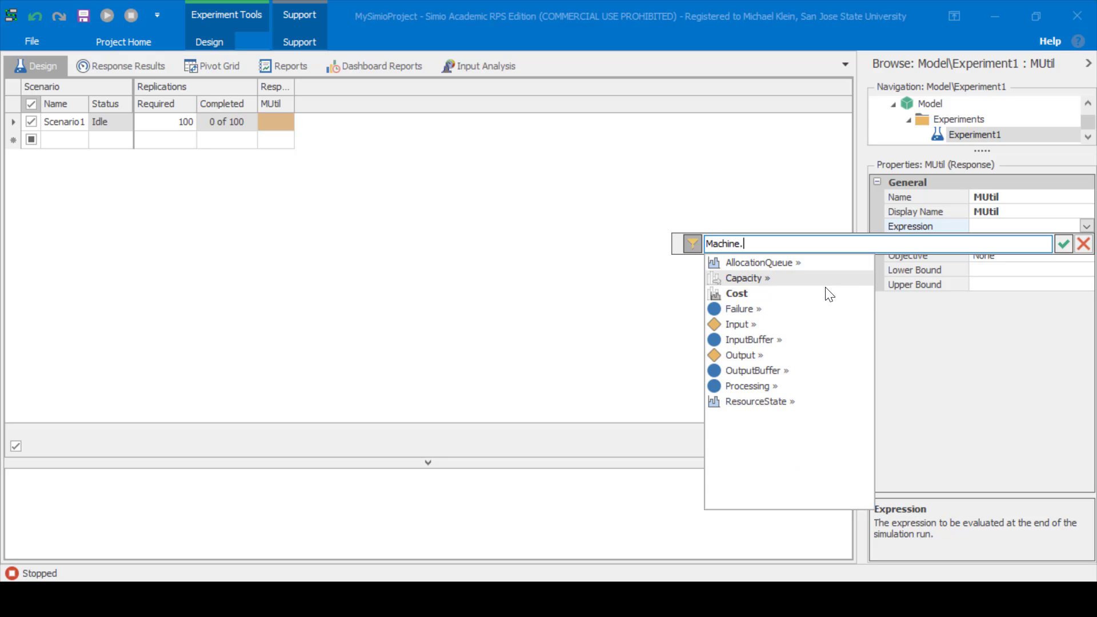
click(787, 279)
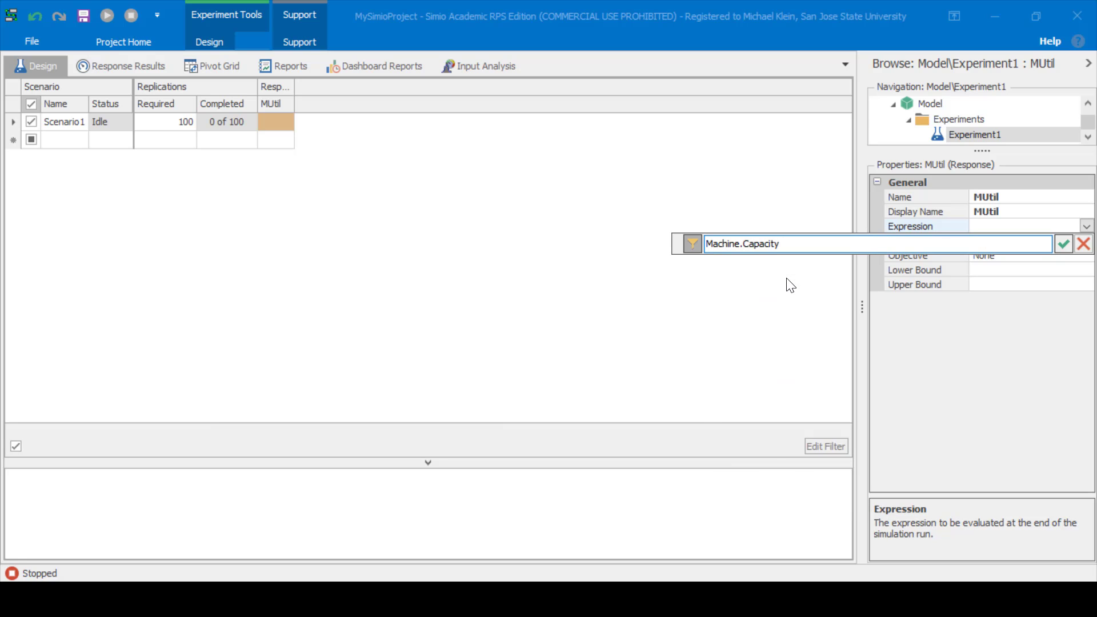
text(.Schedul)
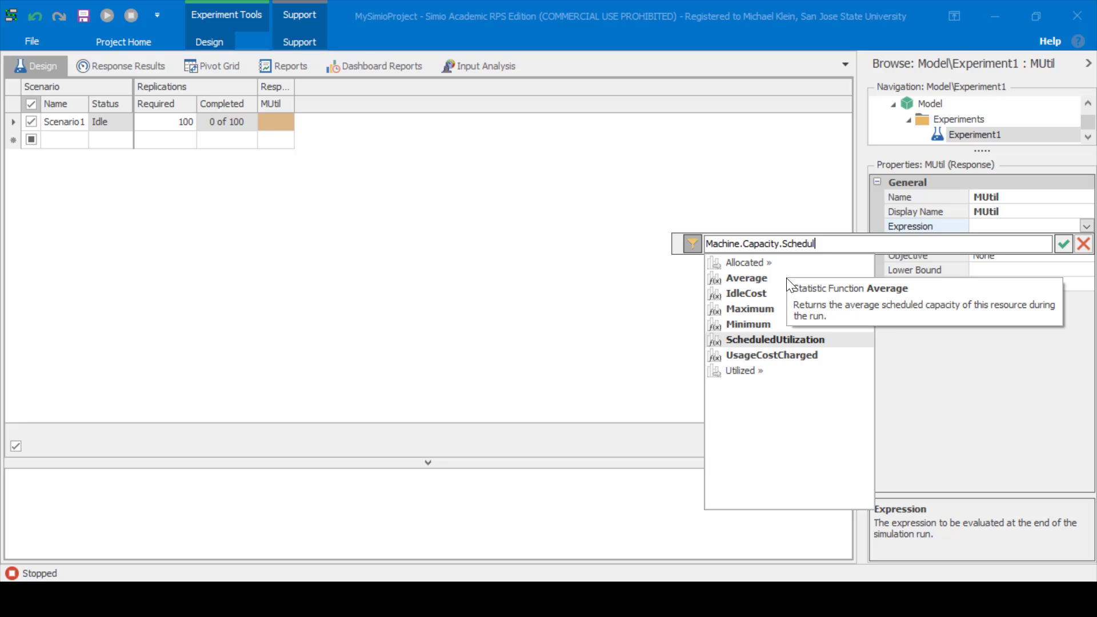
text(edUtilization)
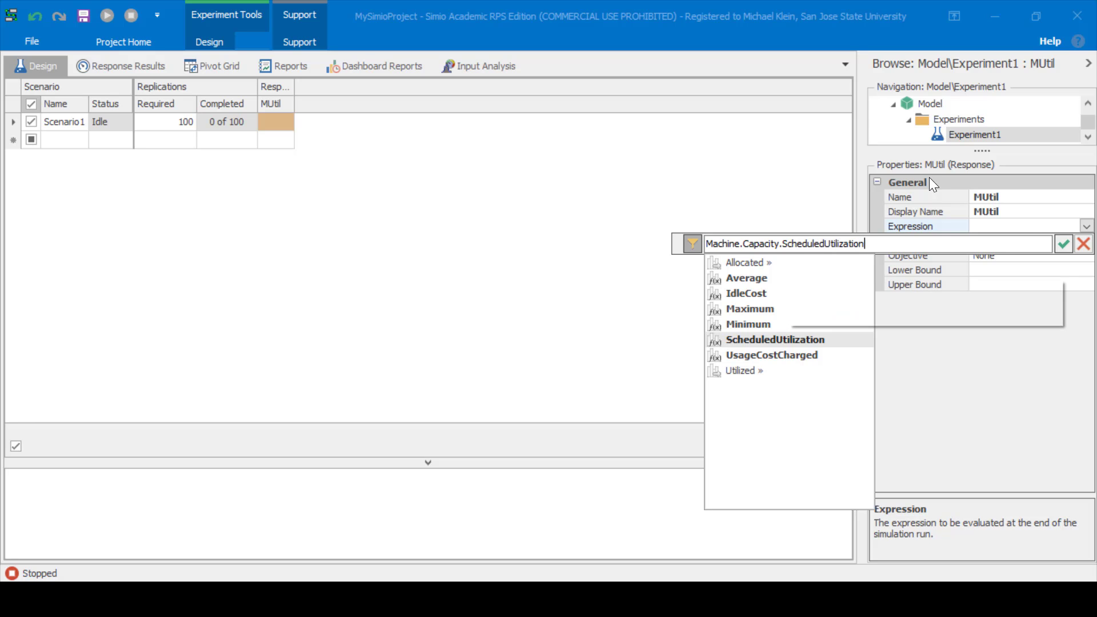
click(1062, 244)
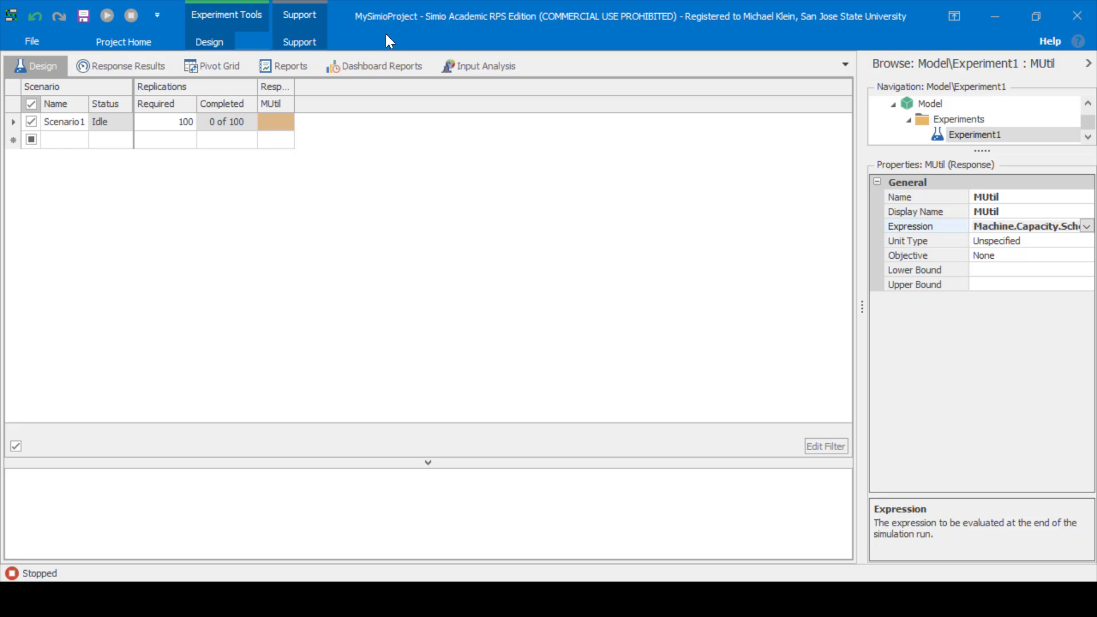
Add a second response to the experiment and name it GUtil
click(220, 43)
click(140, 75)
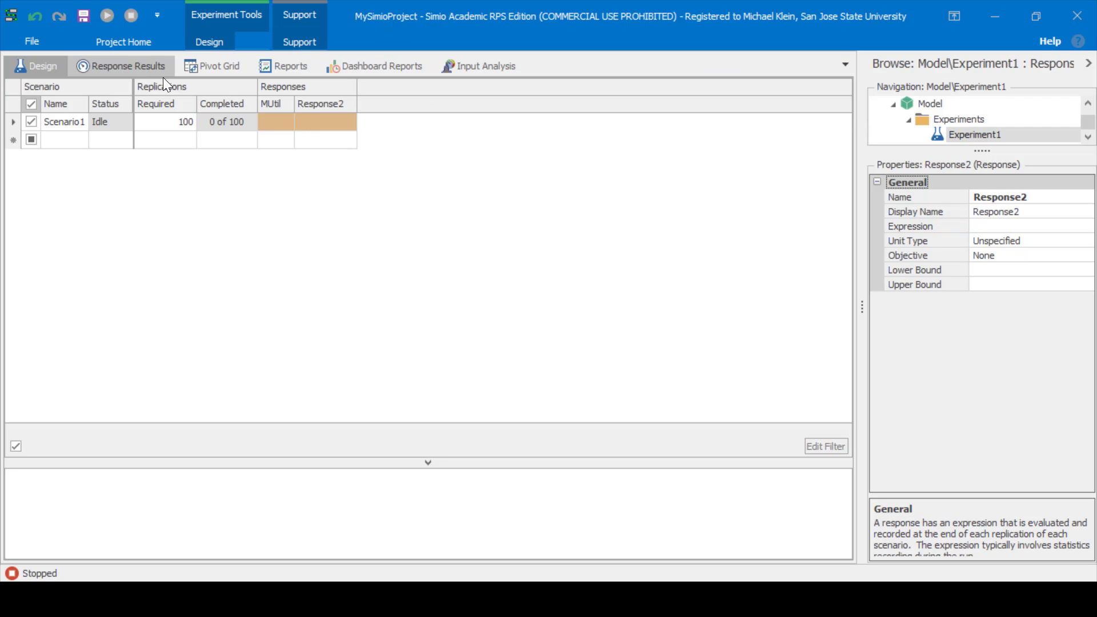
click(1034, 197)
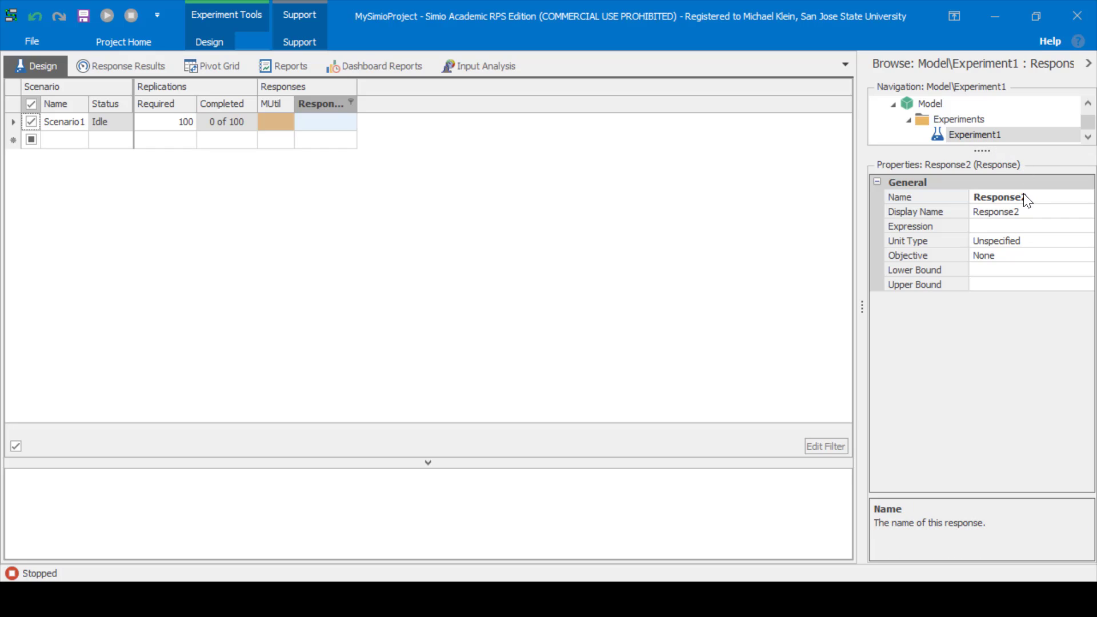
drag(1036, 197, 902, 192)
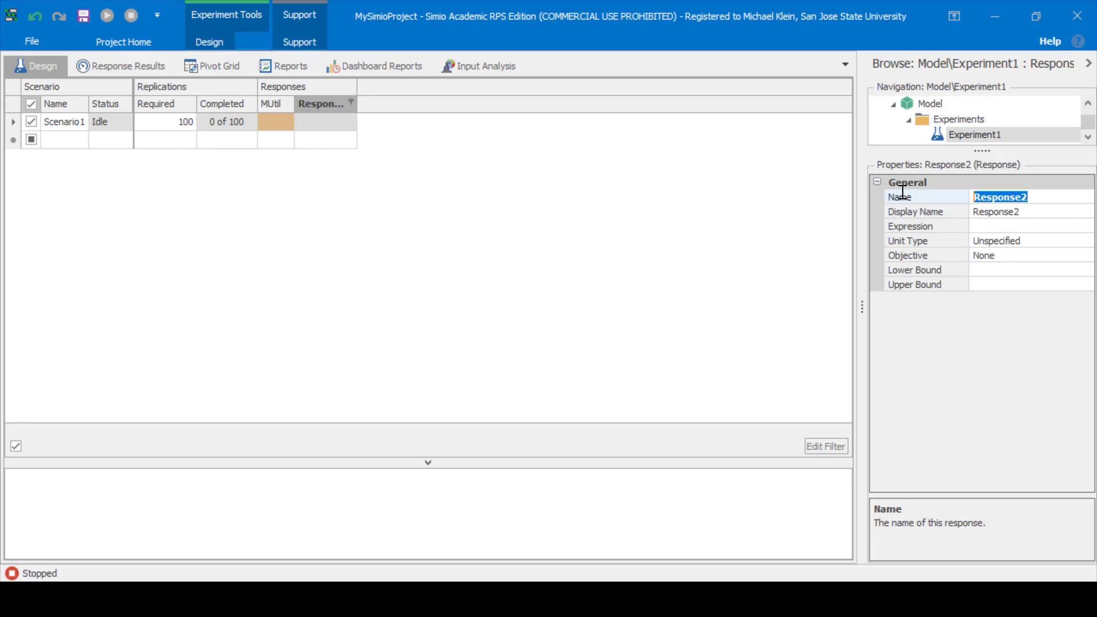
text(GUtil)
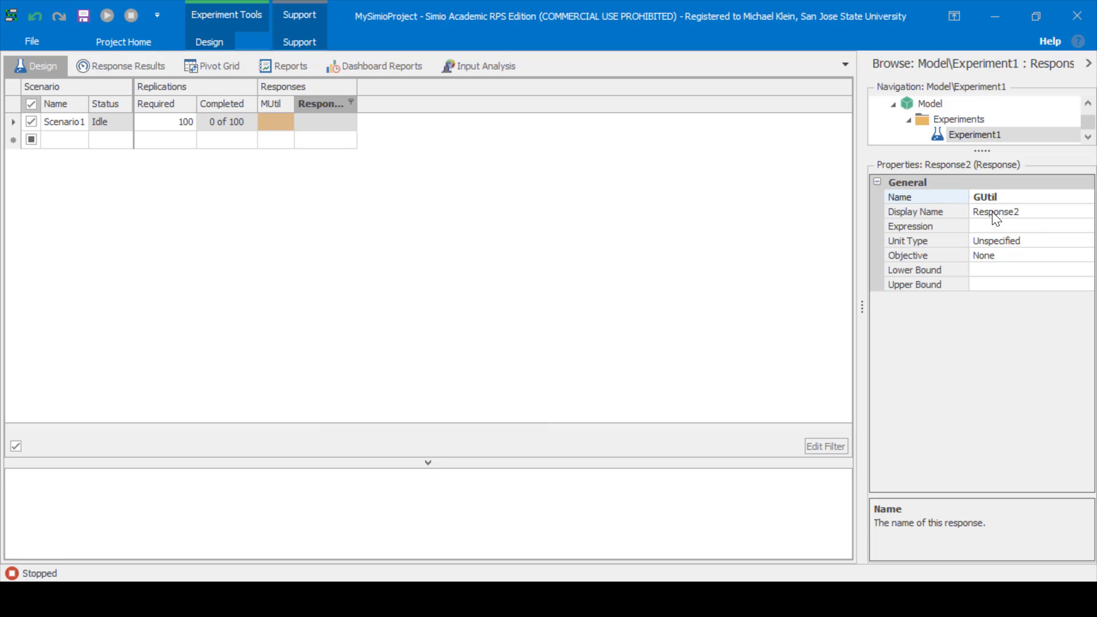
click(1036, 212)
Set the GUtil response's expression to Grind.Capacity.ScheduledUtilization
click(1016, 227)
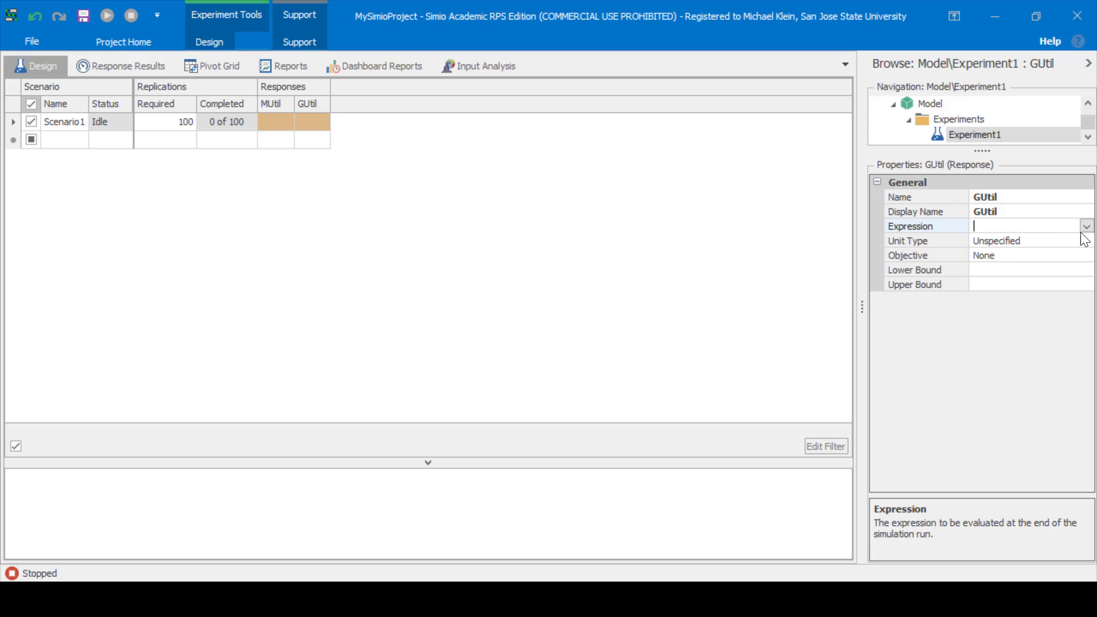
click(1085, 226)
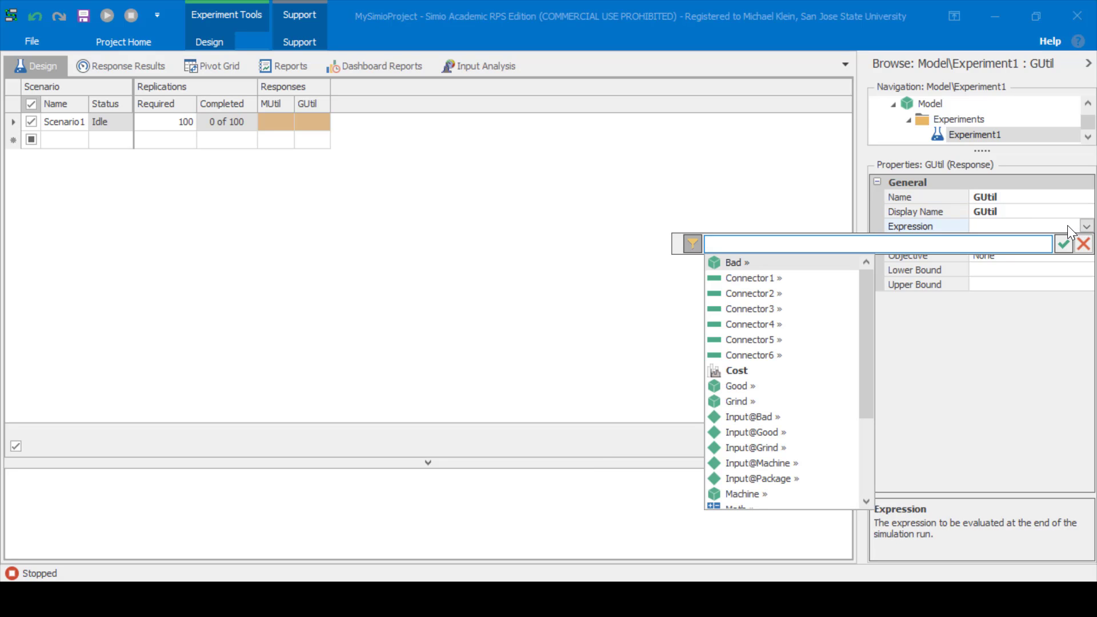
text(Grin)
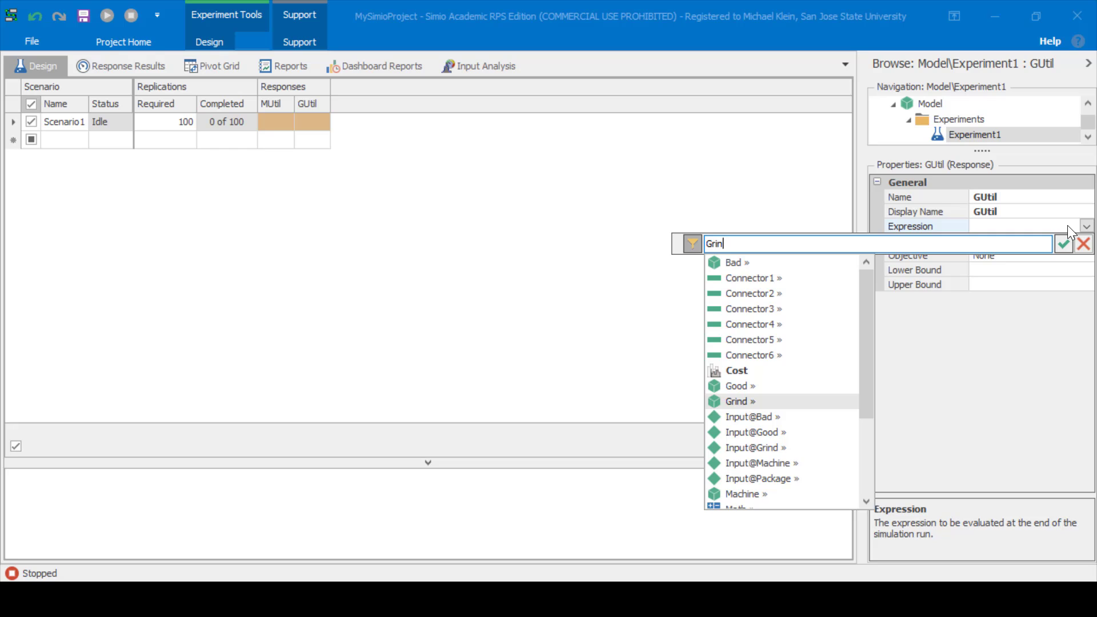
text(d.C)
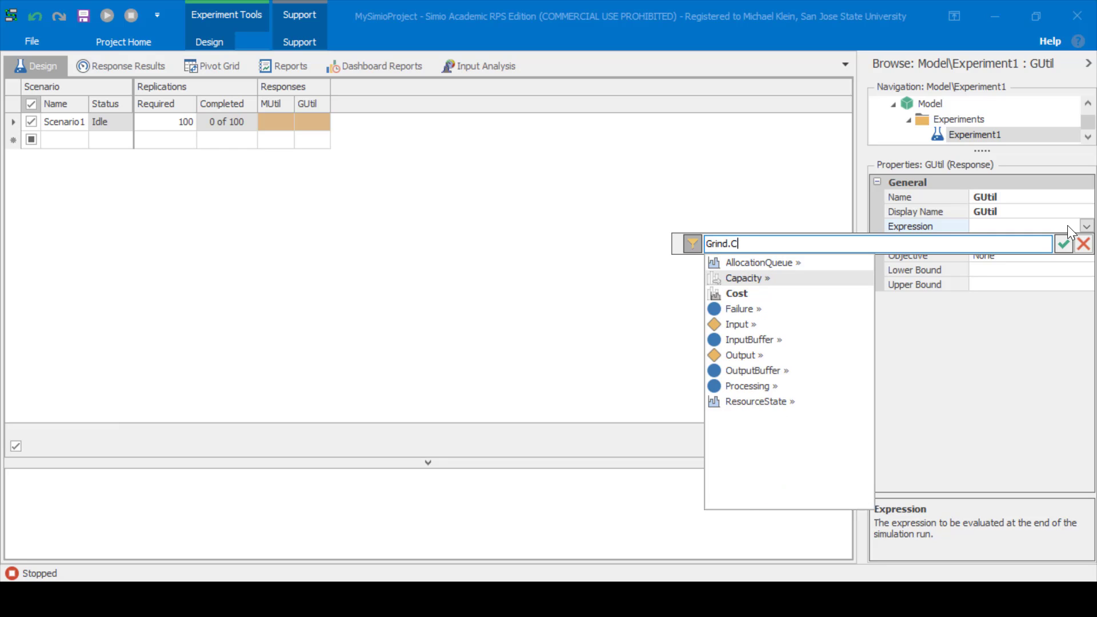
text(apacity.S)
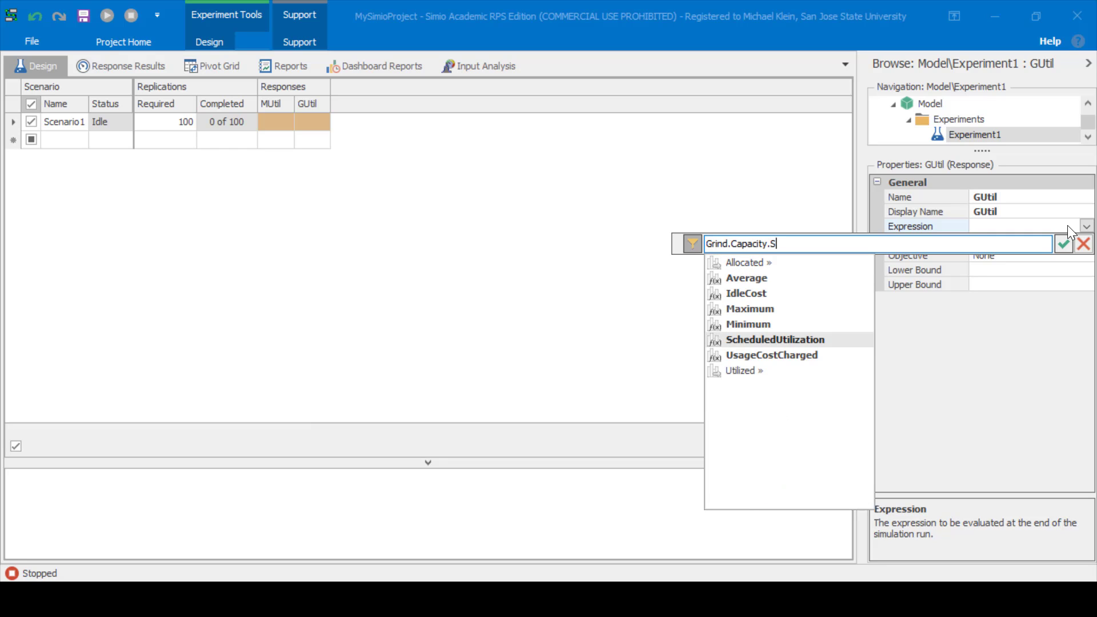
text(cheduledUtilization)
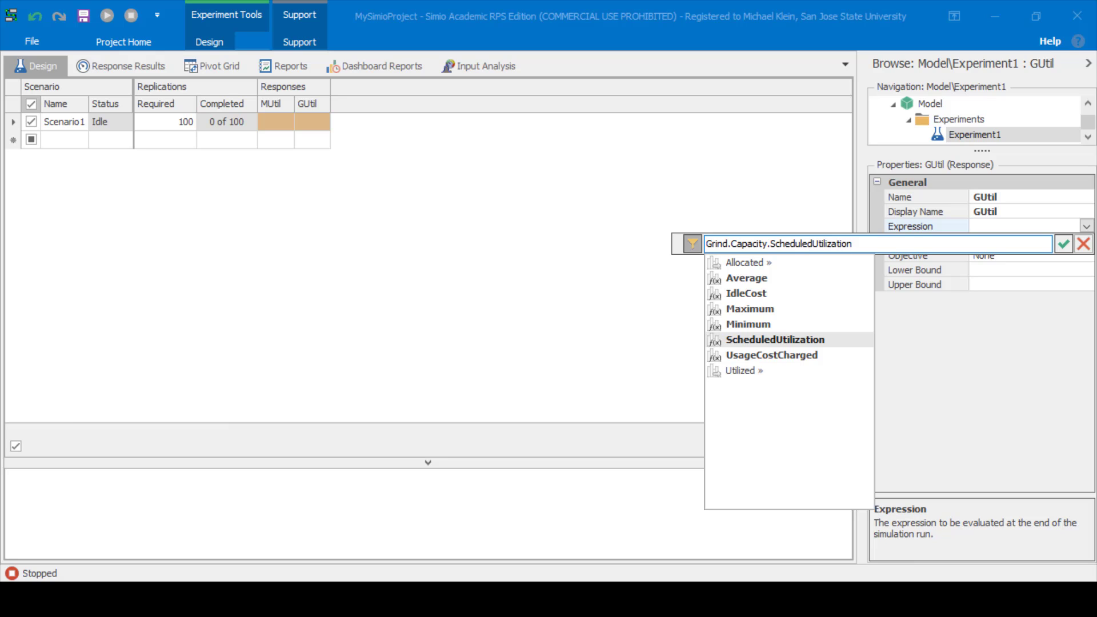
click(1063, 244)
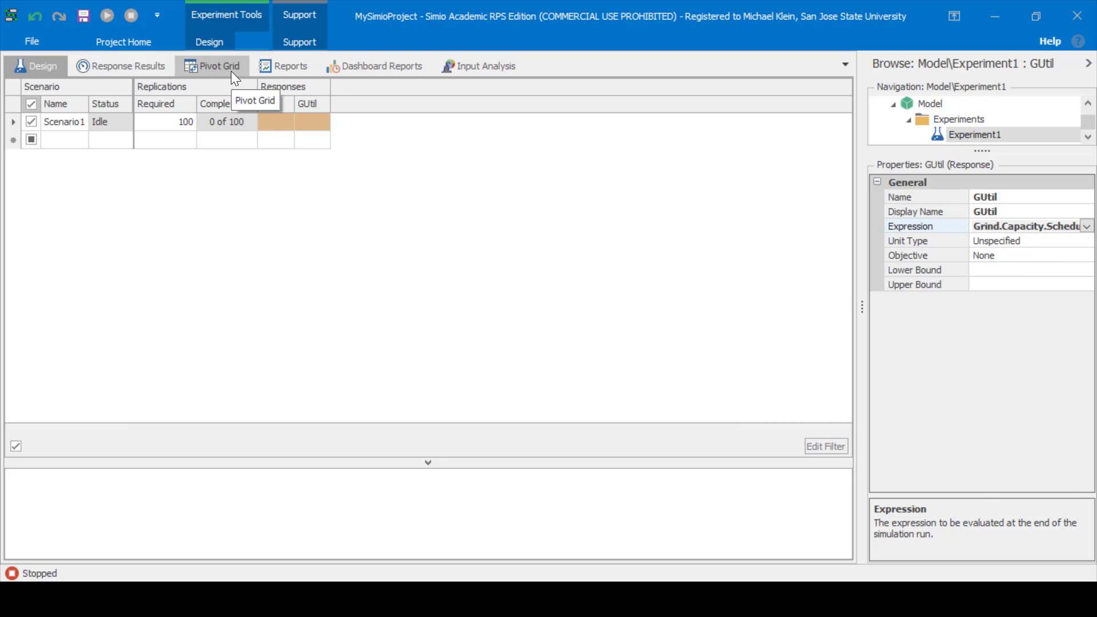
Add a third response to the experiment and name it PUtil
click(216, 43)
click(165, 61)
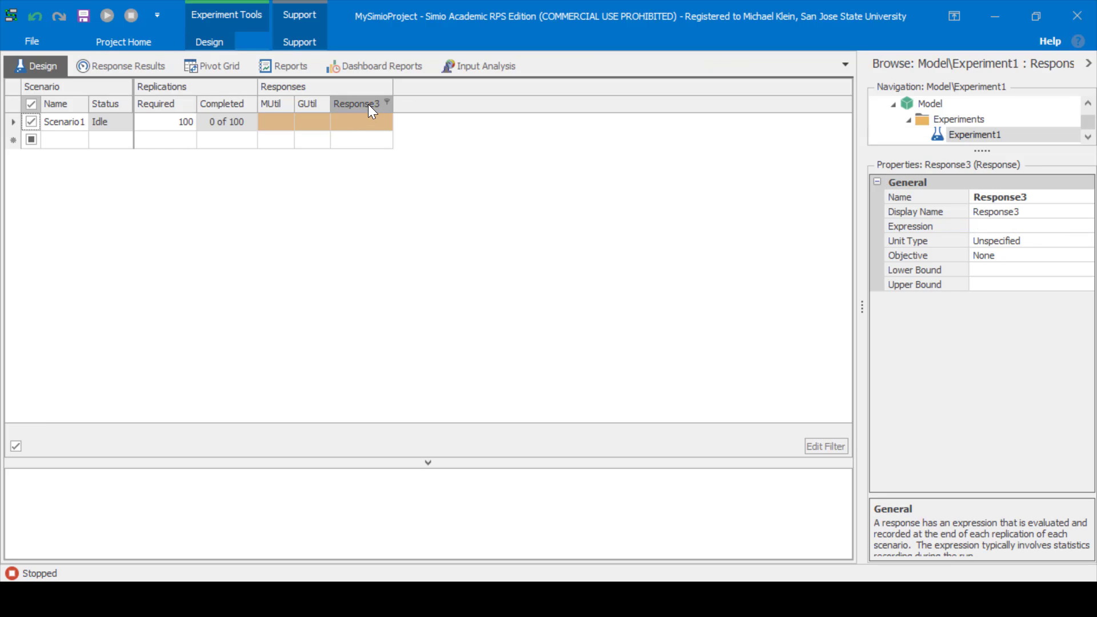
click(1026, 197)
click(1030, 197)
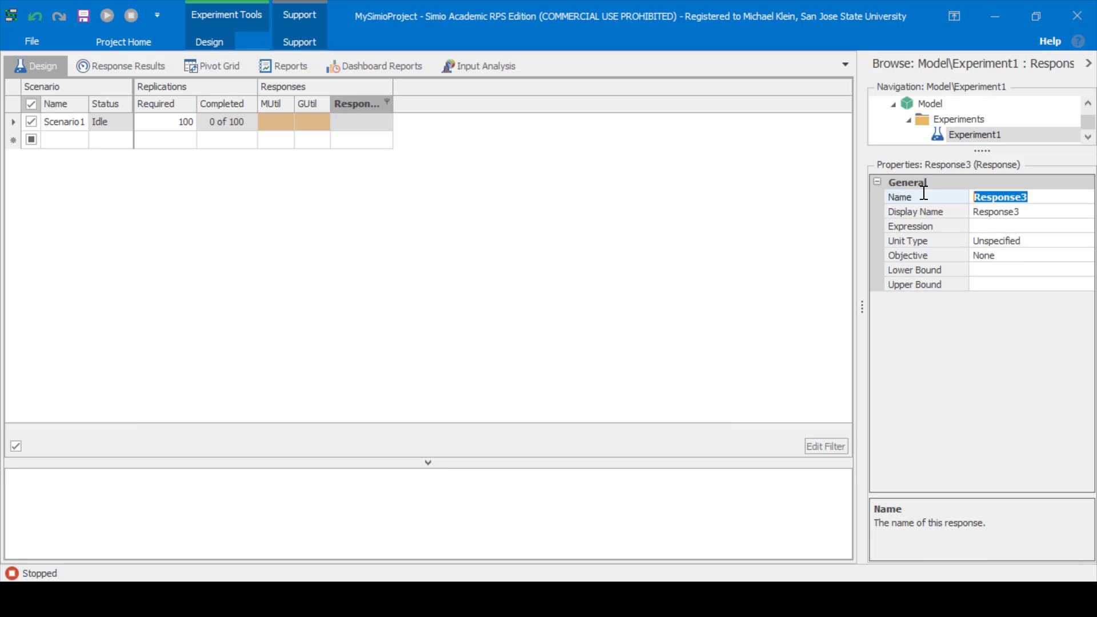
text(PUtil)
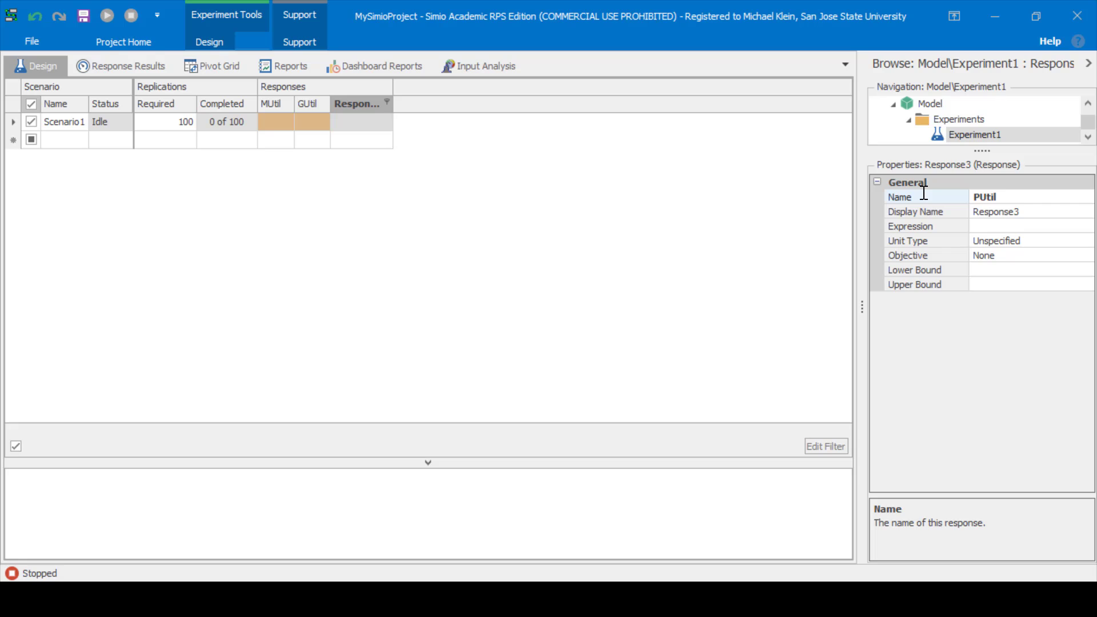
key(Return)
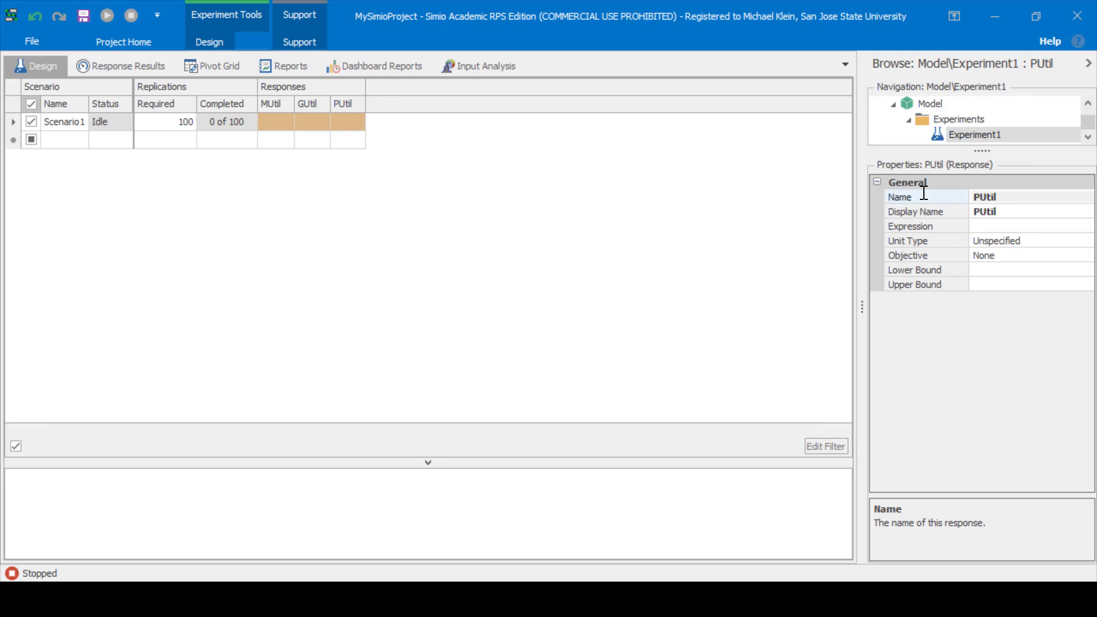
Set the PUtil response's expression to Package.Capacity.ScheduledUtilization
click(1025, 227)
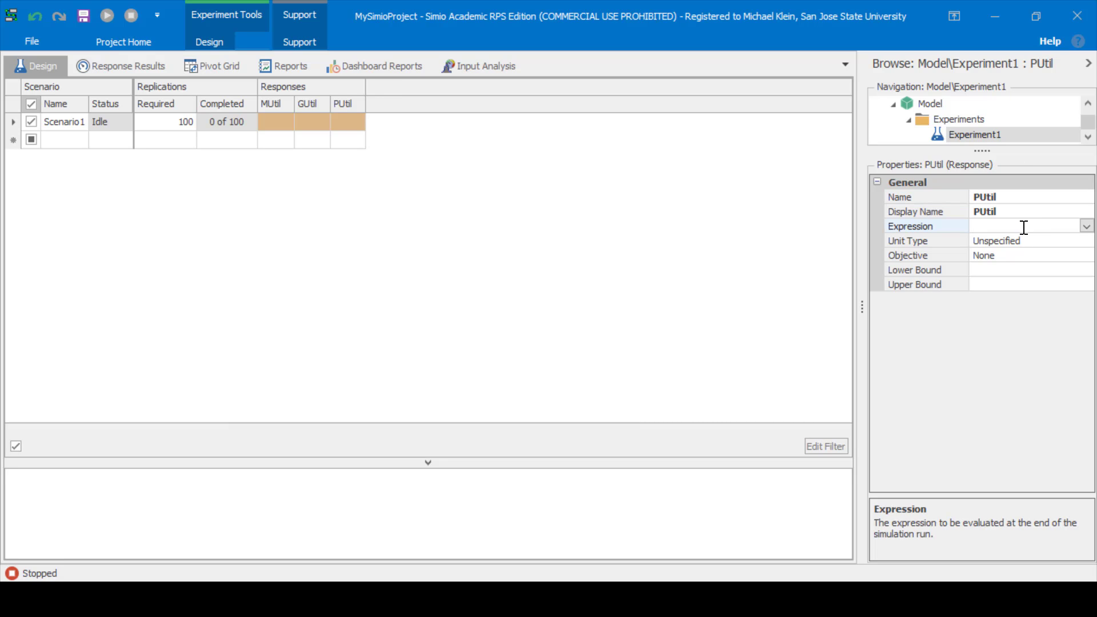
text(Package)
text(.)
text(Capacity)
text(.ServerUt)
text(ilization)
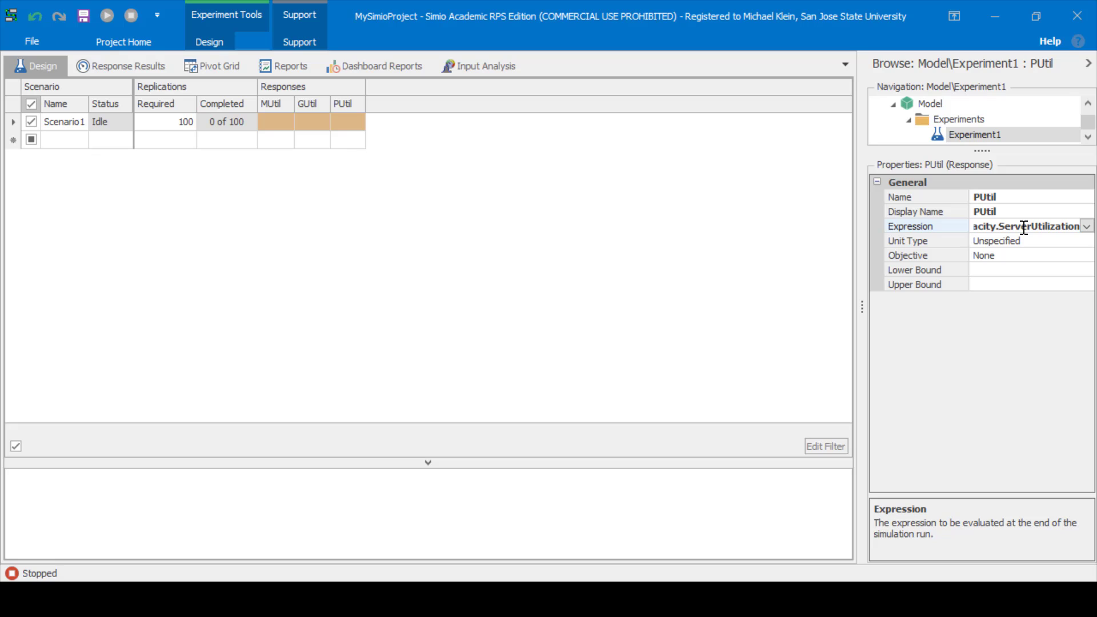
key(Left)
key(Left)
key(Left)
key(Left)
key(Left)
key(Left)
key(Left)
key(Left)
key(Left)
key(Left)
key(Left)
key(Left)
key(Left)
key(Left)
key(Left)
key(Left)
key(Left)
key(Left)
key(Left)
key(Left)
key(BackSpace)
key(BackSpace)
key(BackSpace)
key(BackSpace)
text(Schedu)
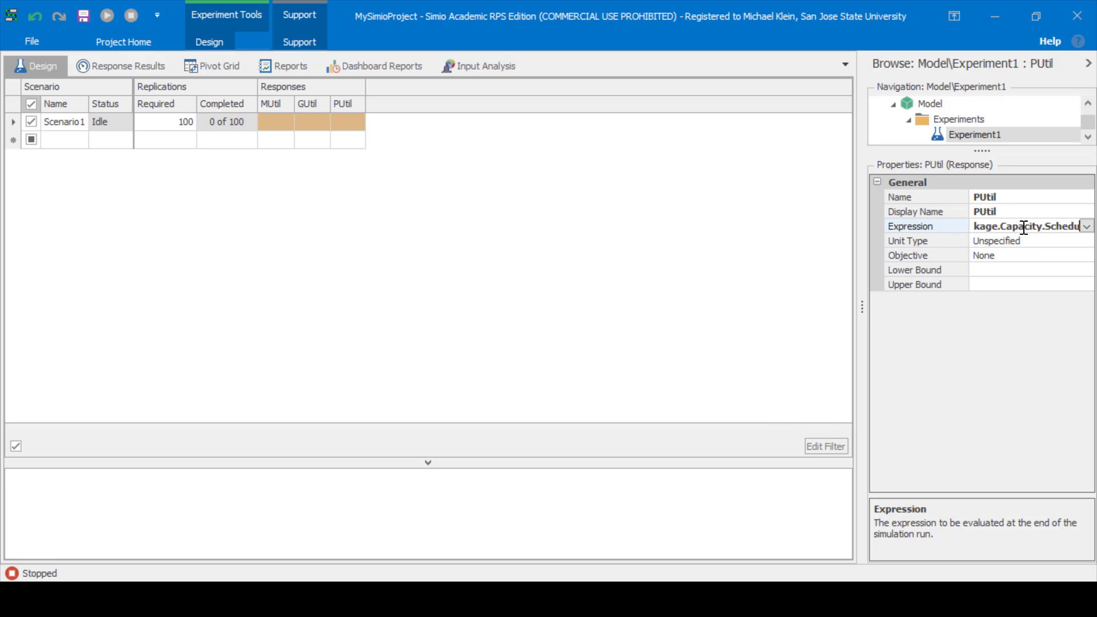
text(ledUtilization)
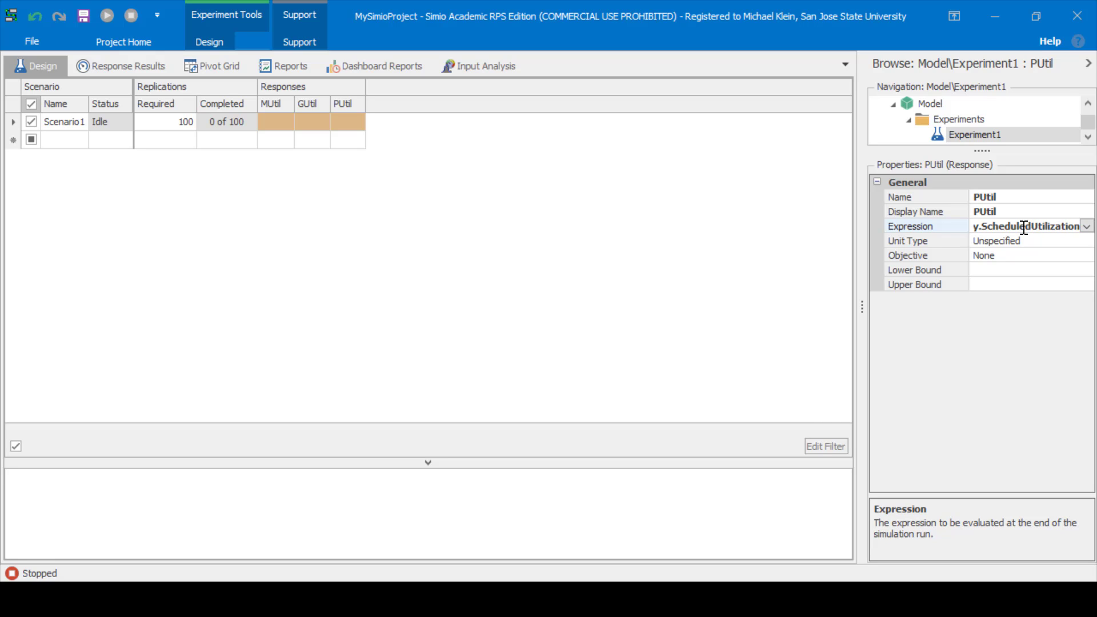
key(Return)
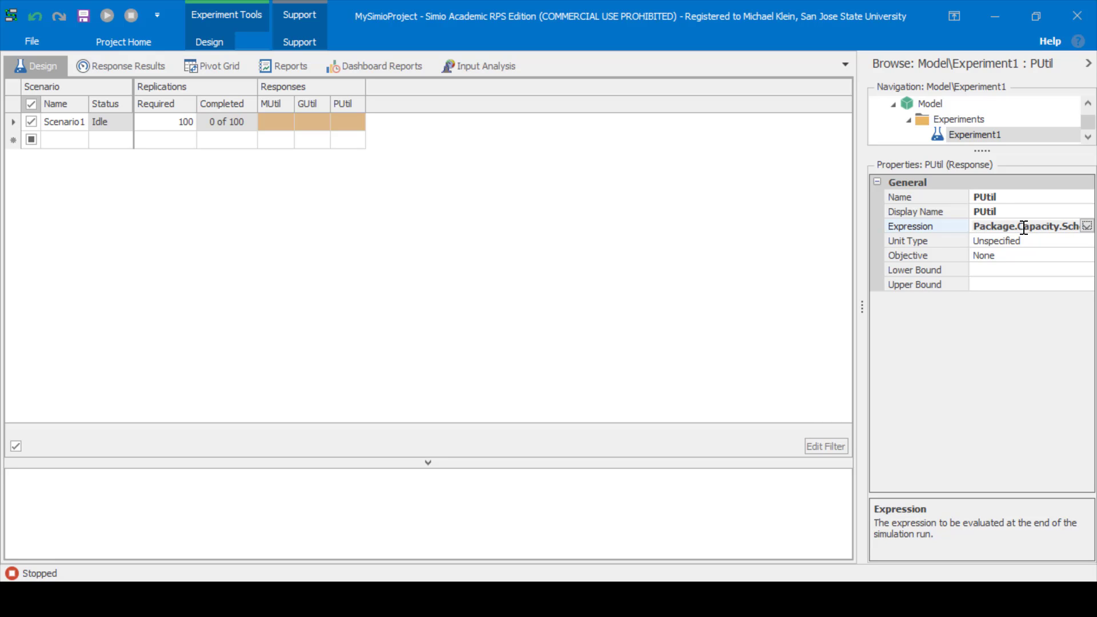
click(554, 203)
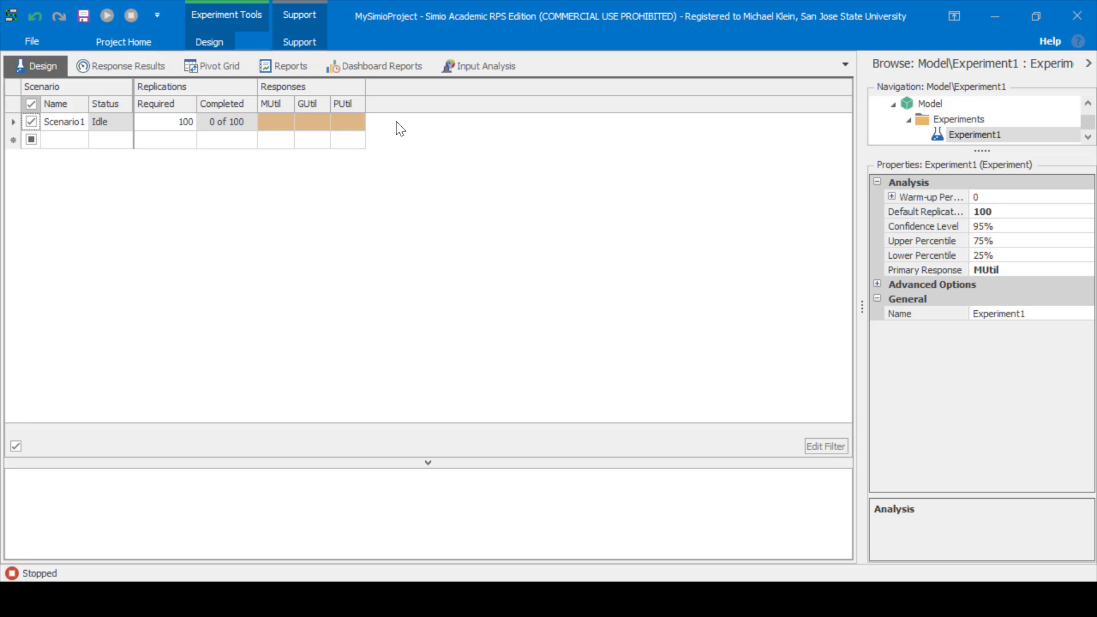
Add a fourth response to the experiment and name it TIS
click(207, 42)
click(160, 73)
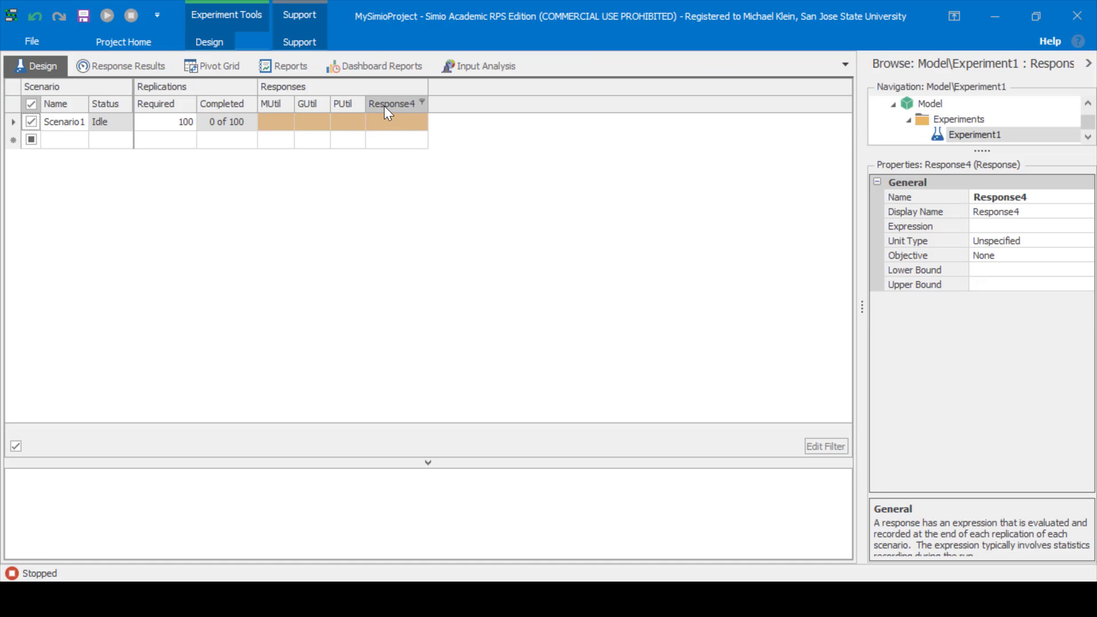
click(1027, 203)
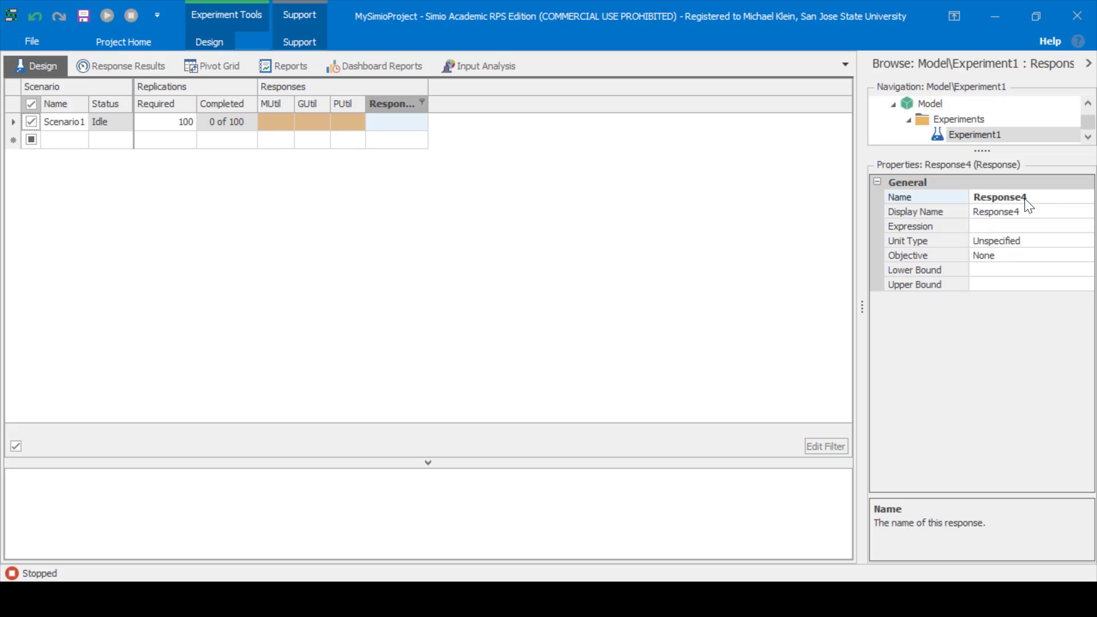
click(1017, 197)
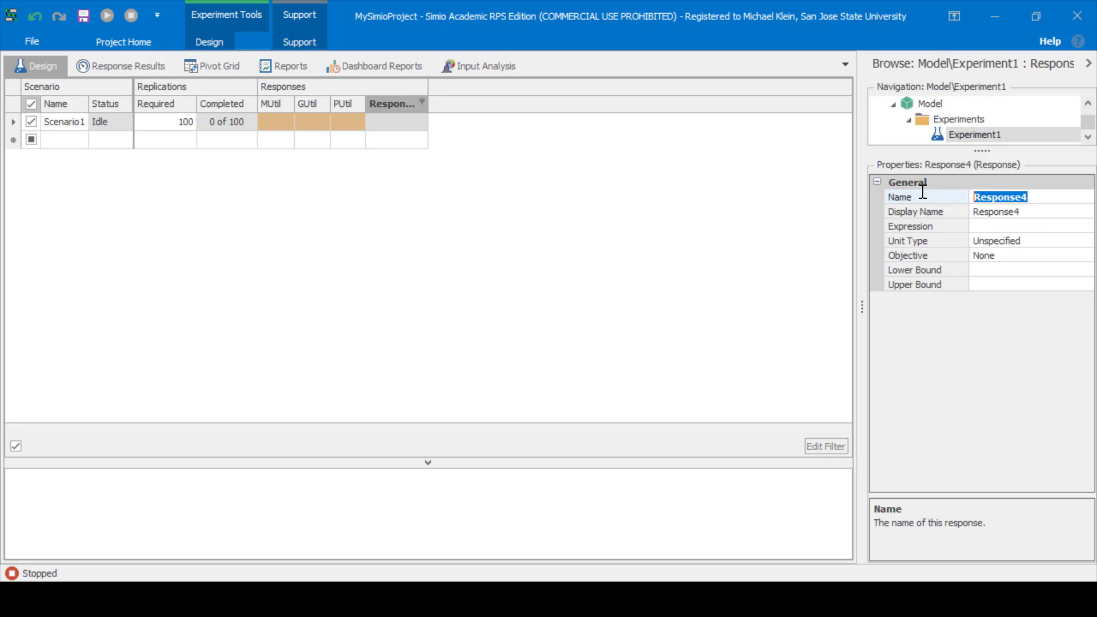
text(TIS)
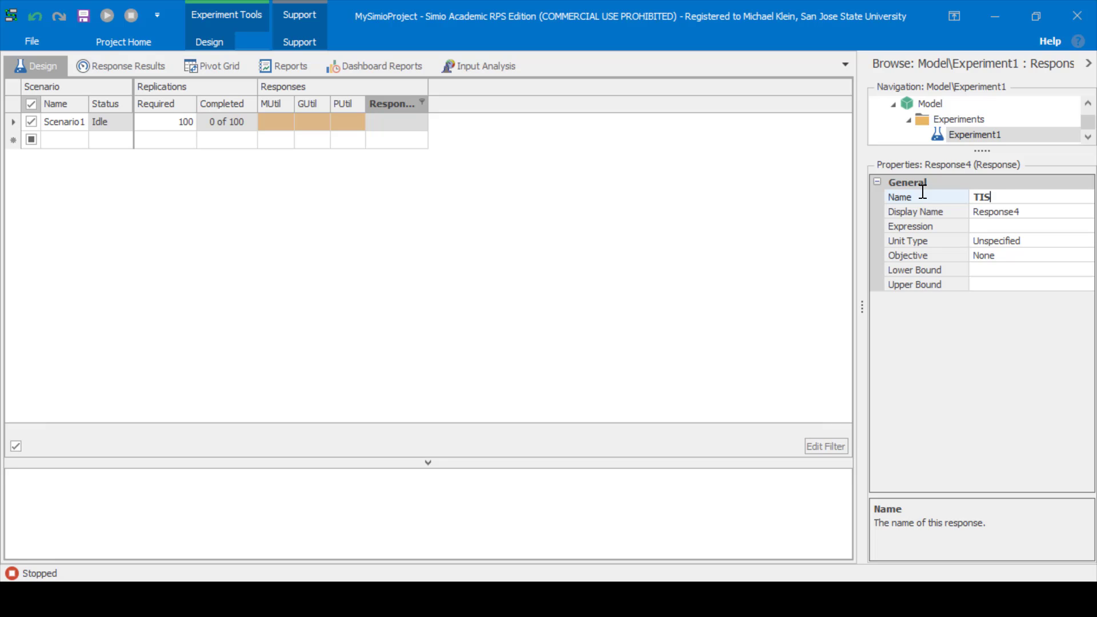
Set the TIS response's expression to Parts.Population.TimeInSystem.Average
click(996, 227)
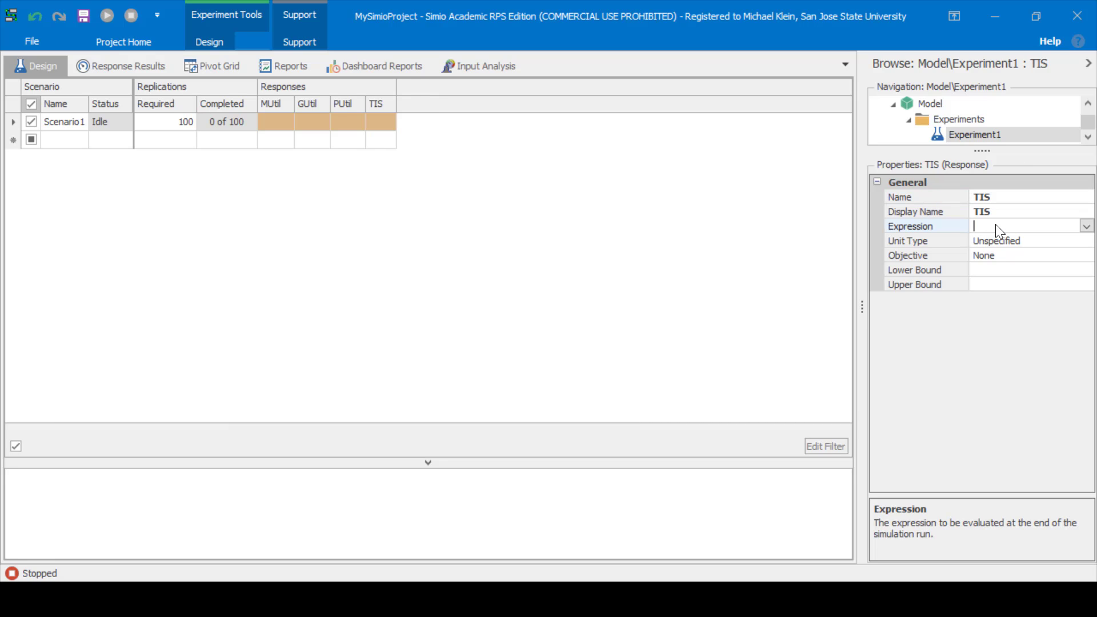
text(Parts.Population)
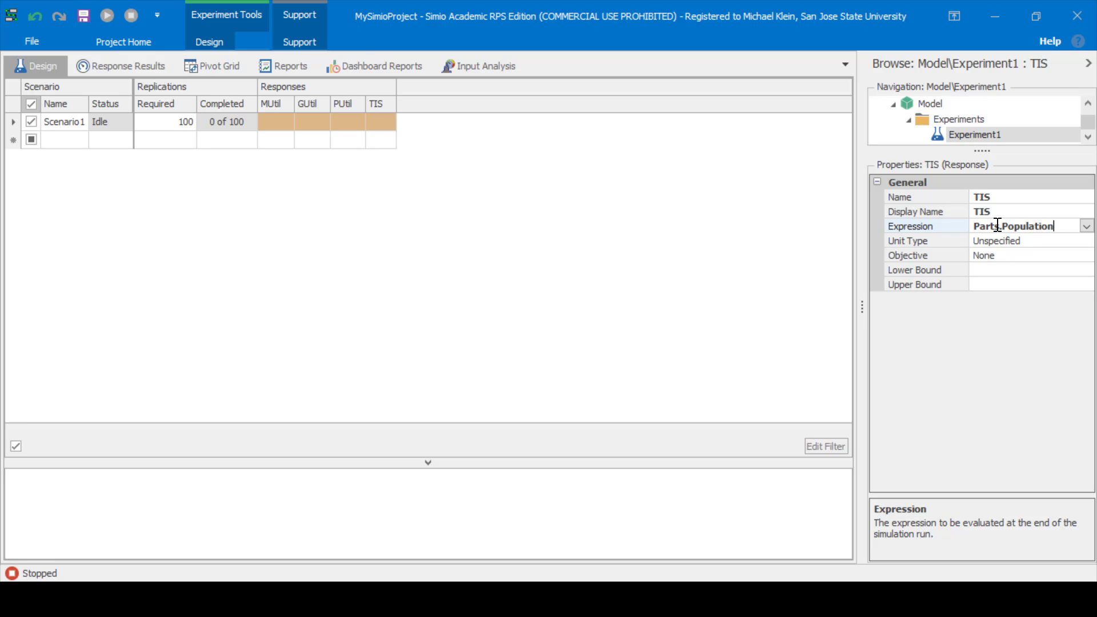
text(.TimeInSystem.)
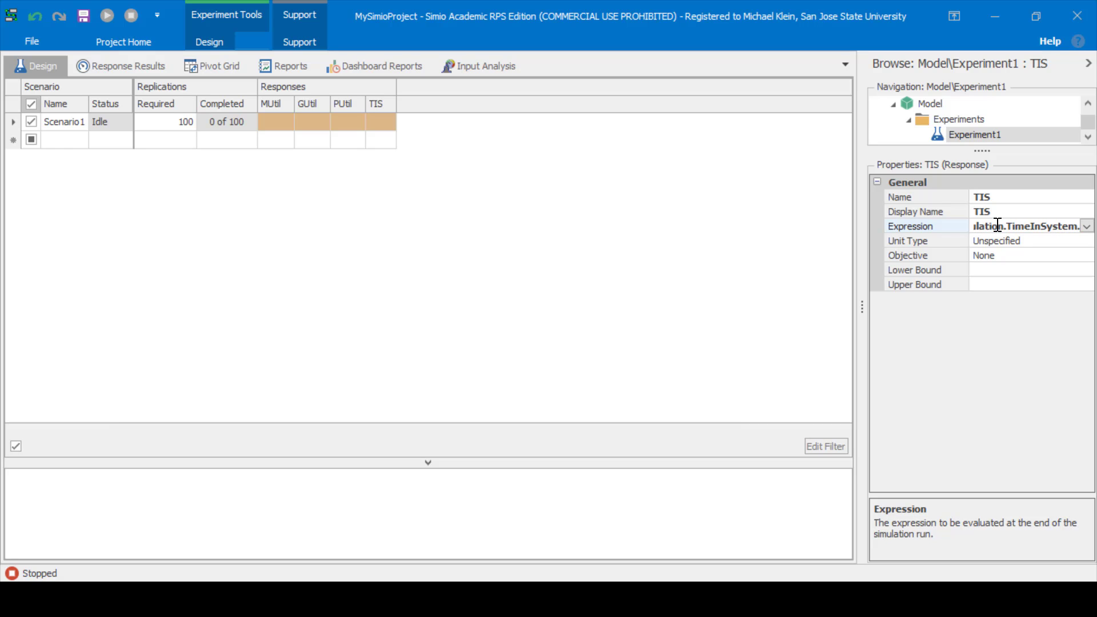
key(Return)
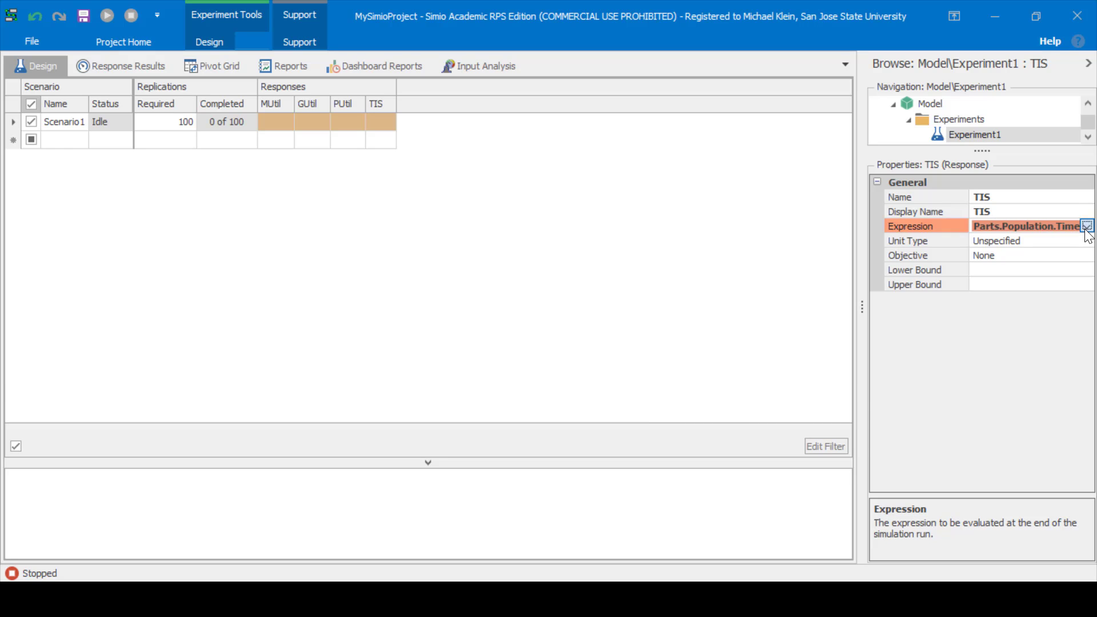
click(1087, 227)
click(895, 243)
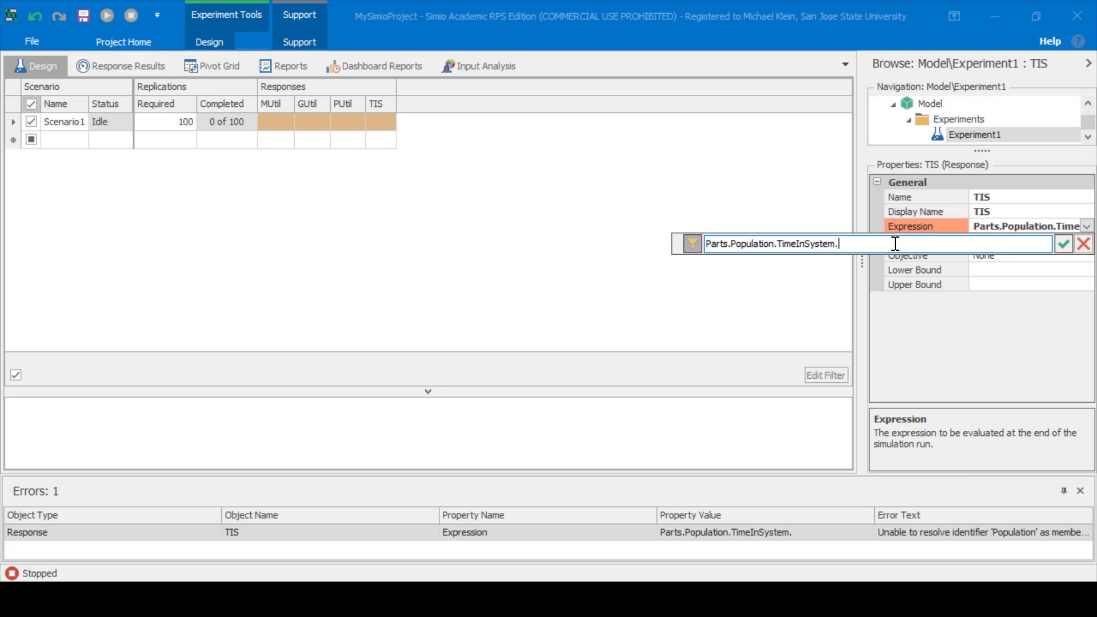
key(ctrl+space)
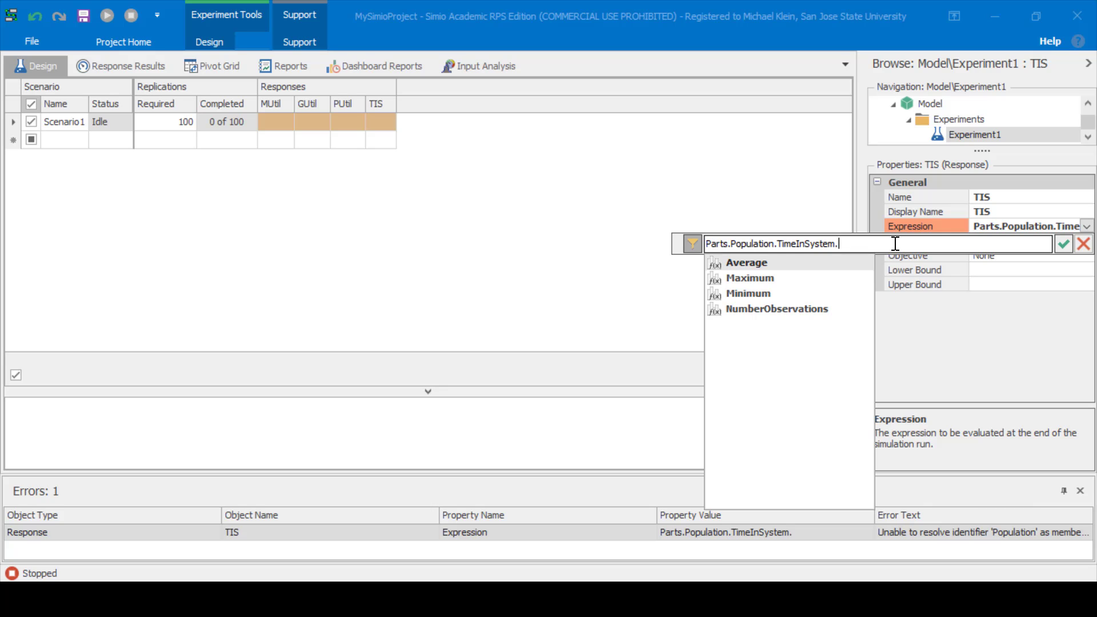
text(Average)
click(1058, 247)
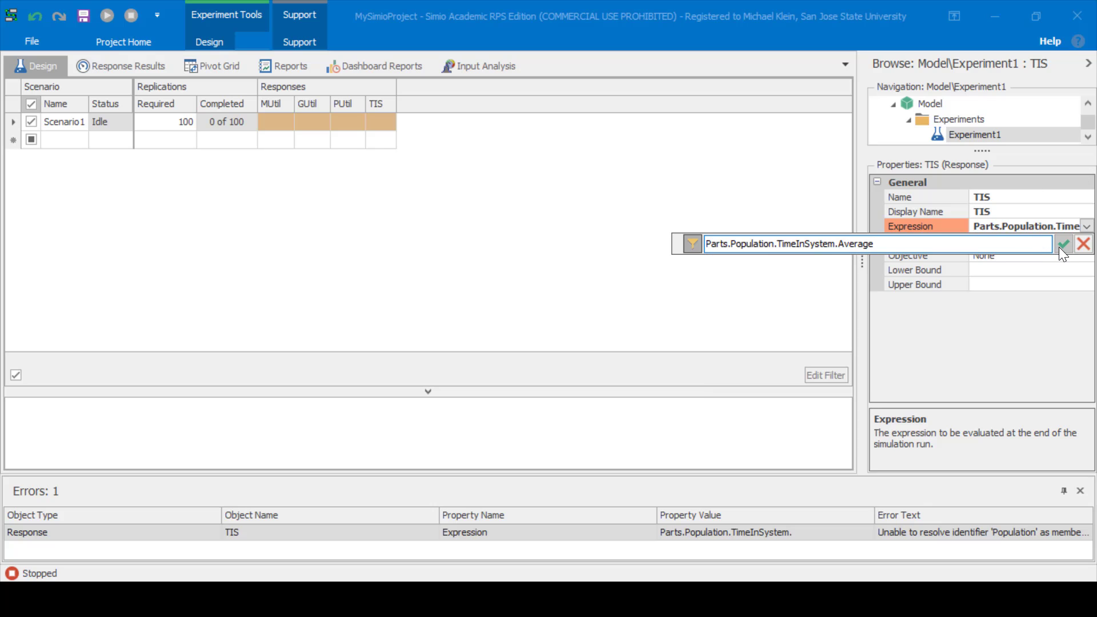
click(1058, 247)
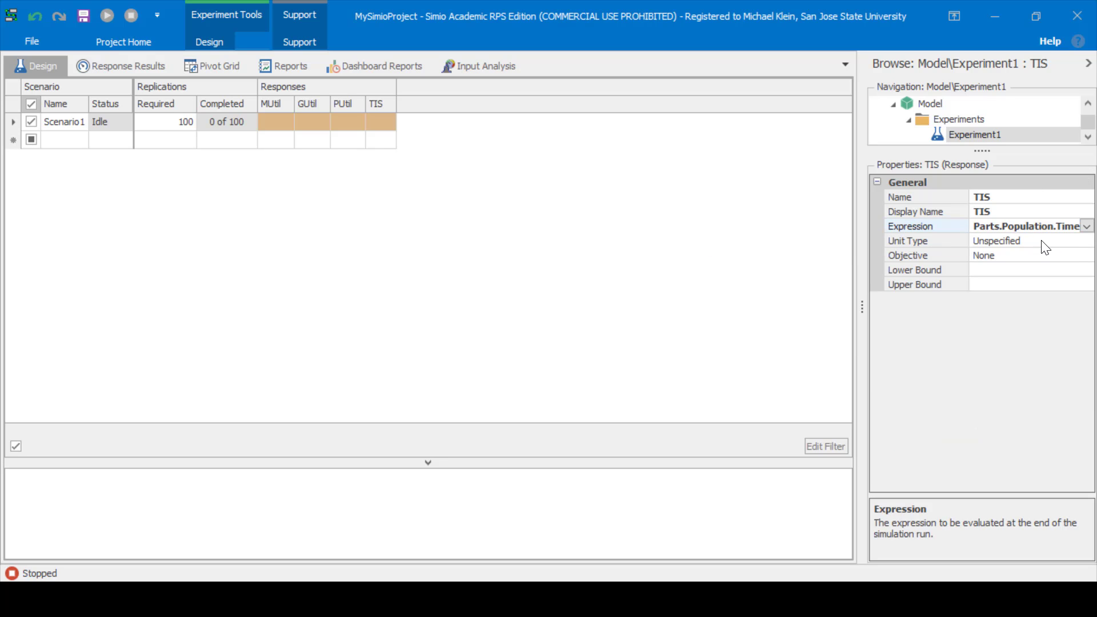
Set the TIS response's unit type to Time with display units in Minutes
click(1042, 241)
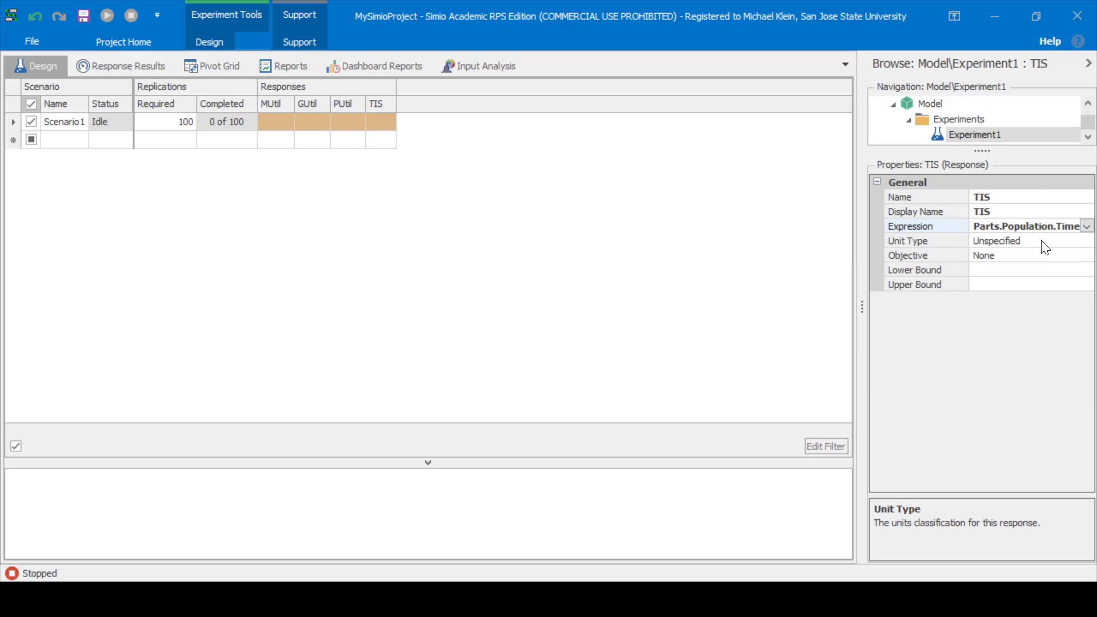
click(1078, 242)
click(1024, 271)
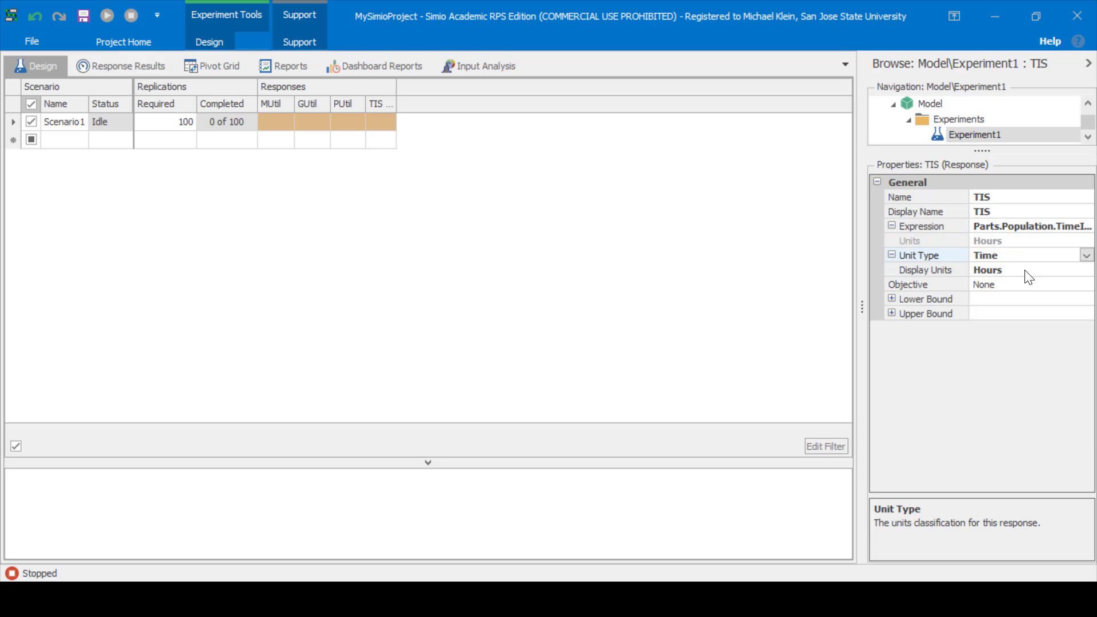
click(1027, 272)
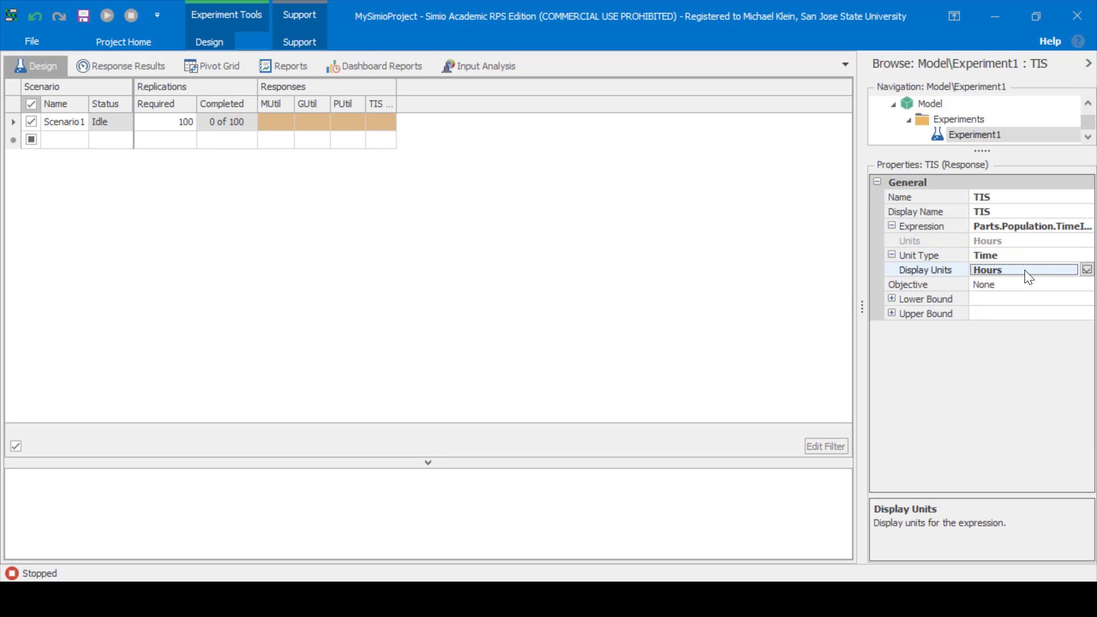
click(1085, 270)
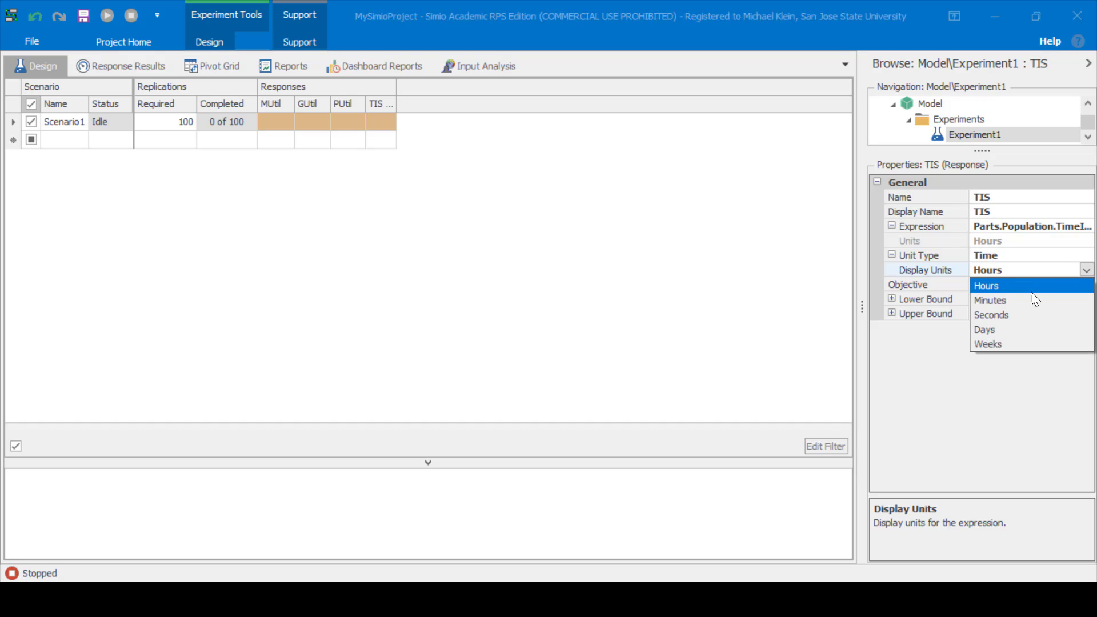
click(1027, 300)
click(1027, 285)
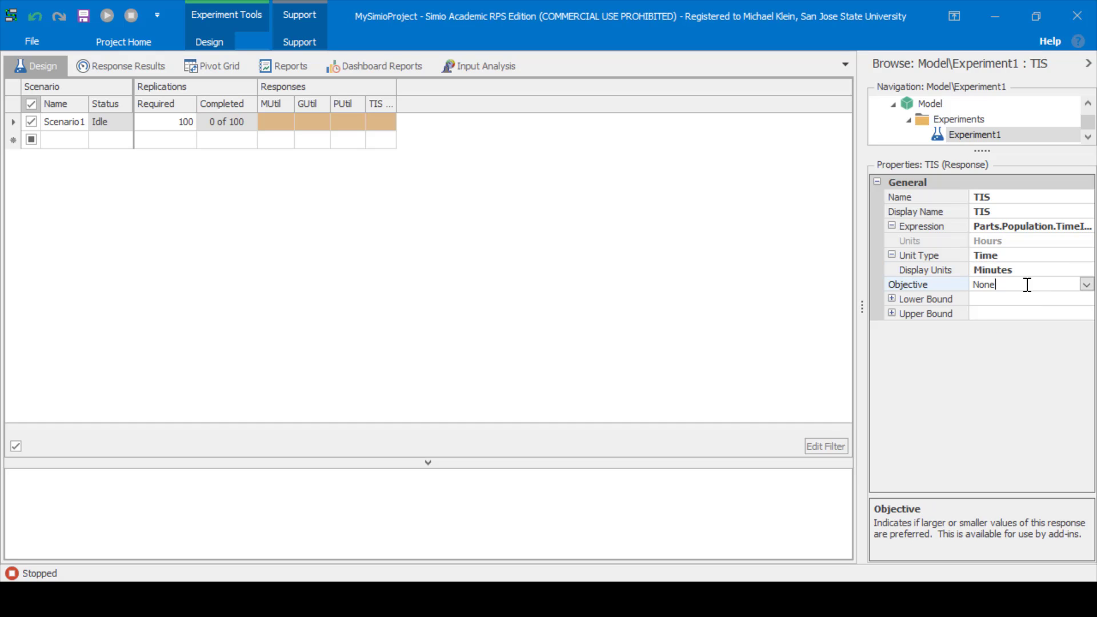
click(376, 105)
Add a fifth response to the experiment and name it NIS
click(209, 42)
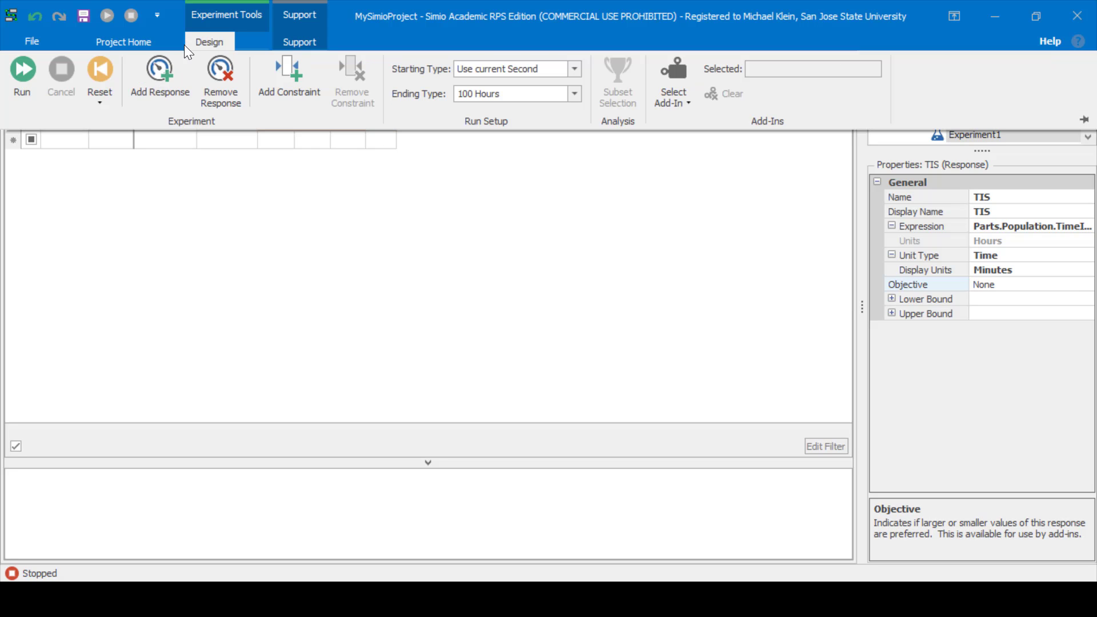
click(153, 67)
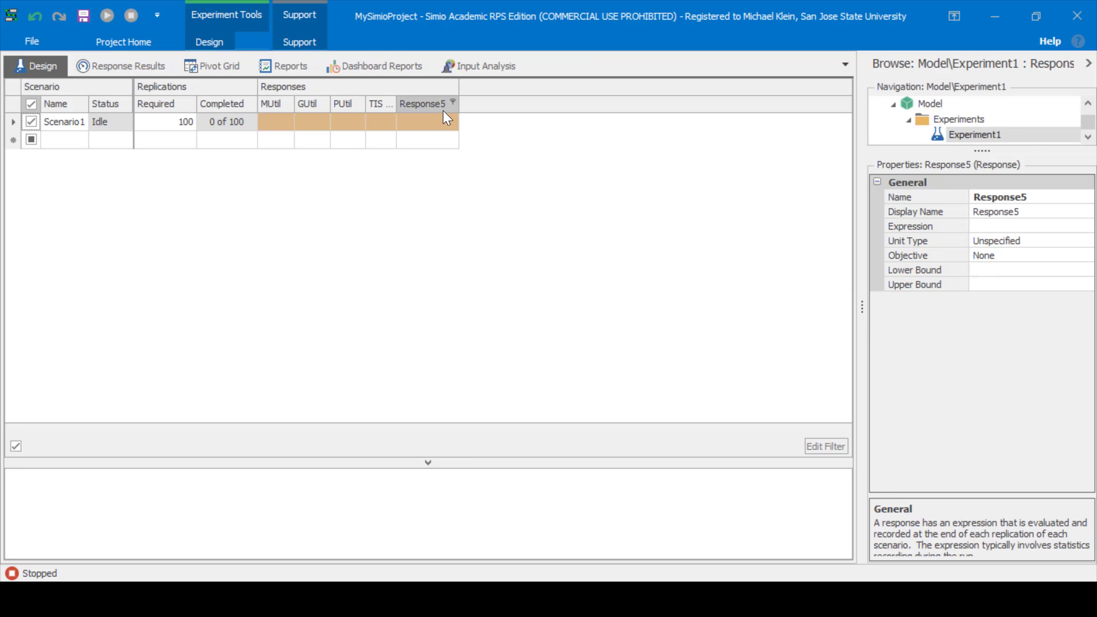
click(1029, 210)
click(1048, 199)
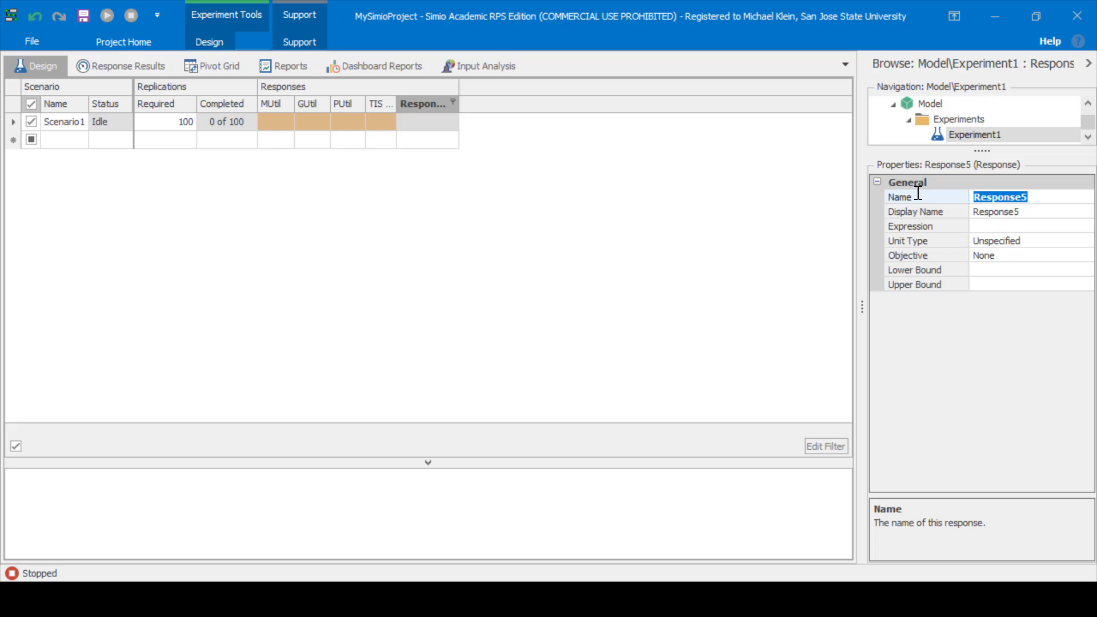
text(NIS)
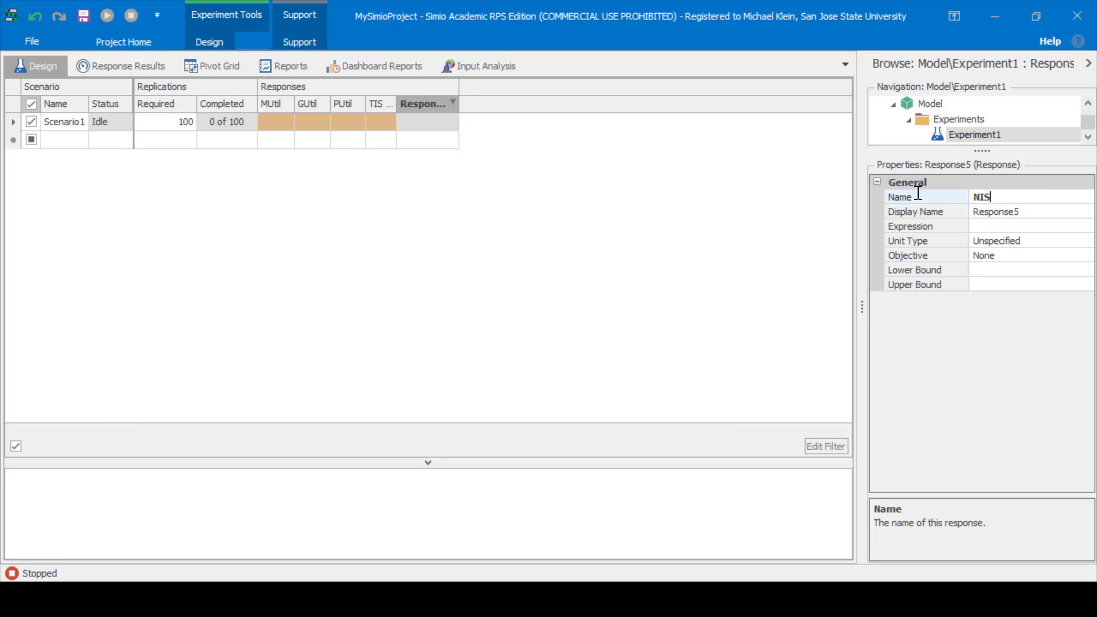
key(Return)
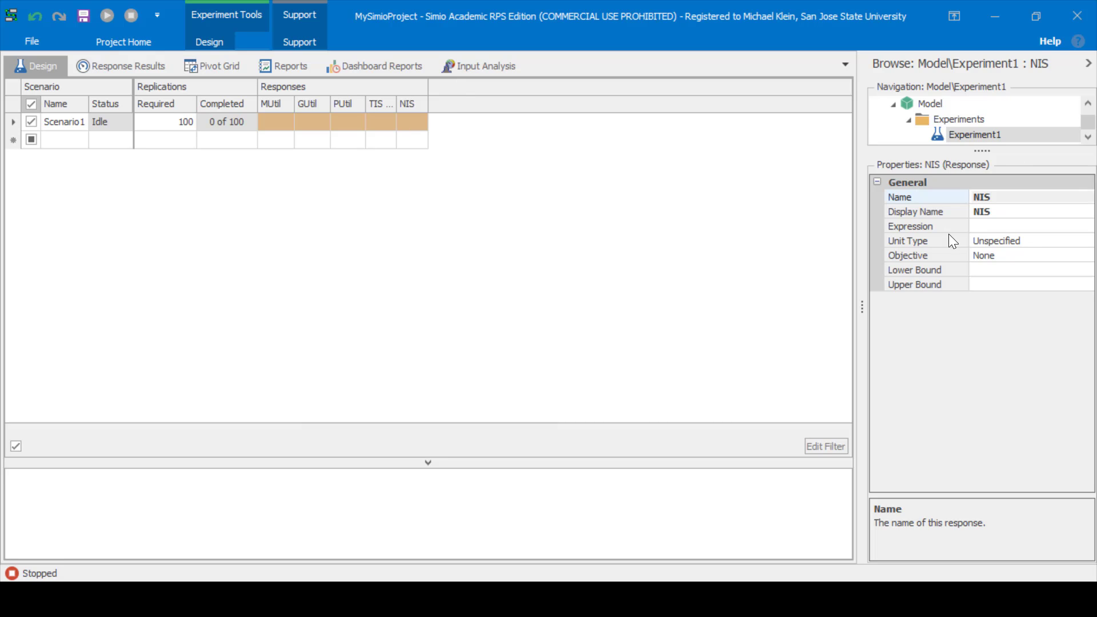
Enter the Parts.Population.NumberInSystem statistic as the expression of the NIS response
click(1007, 226)
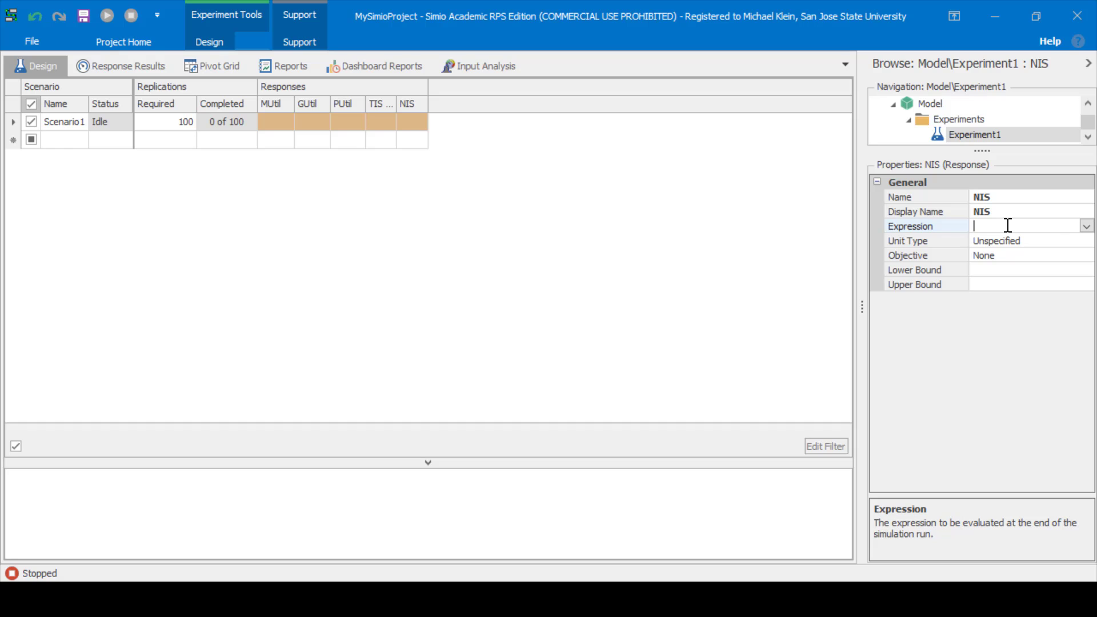
click(1086, 226)
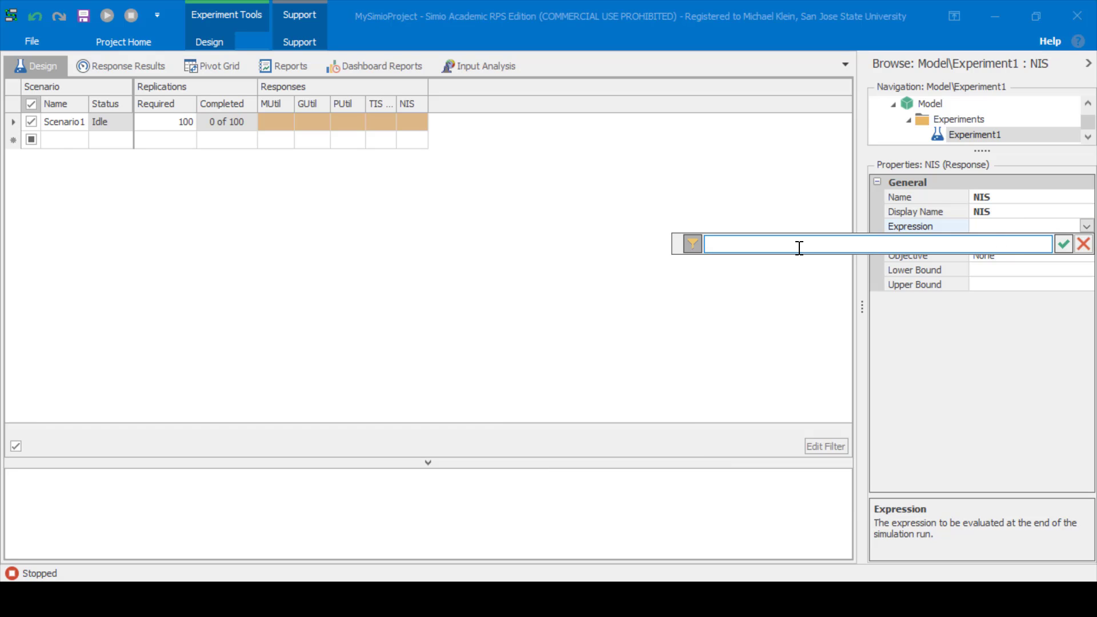
text(Par)
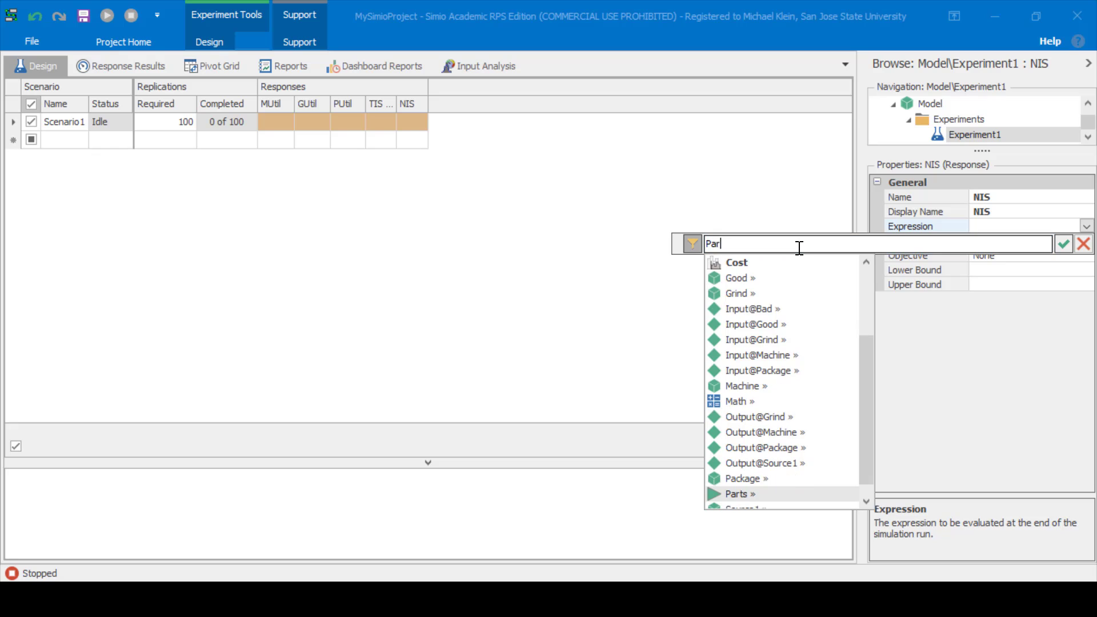
text(ts.Popu)
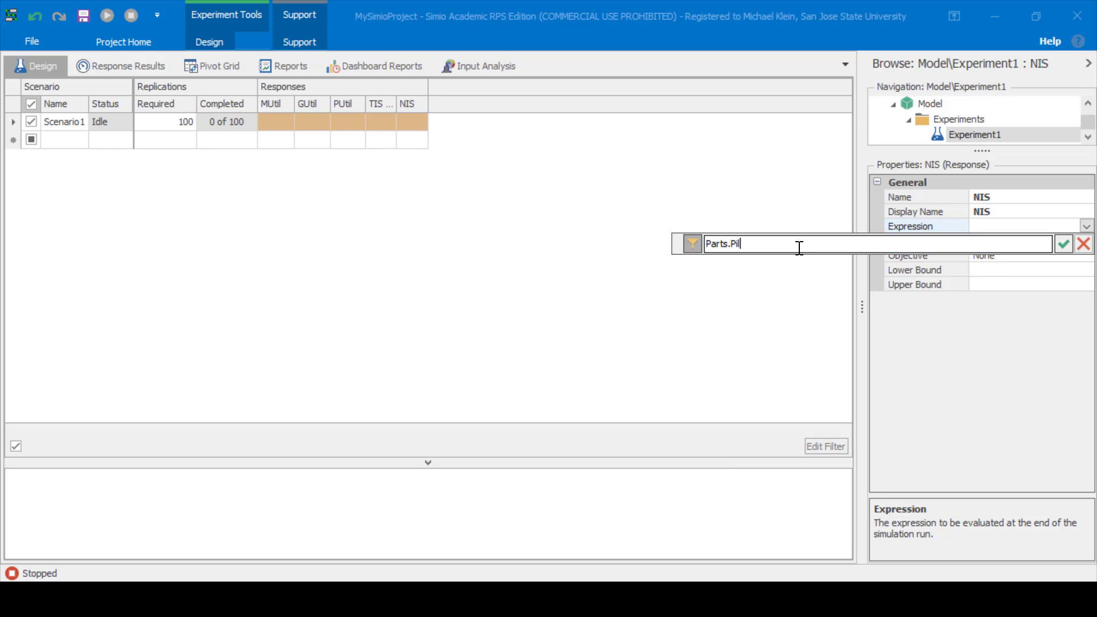
text(lation.)
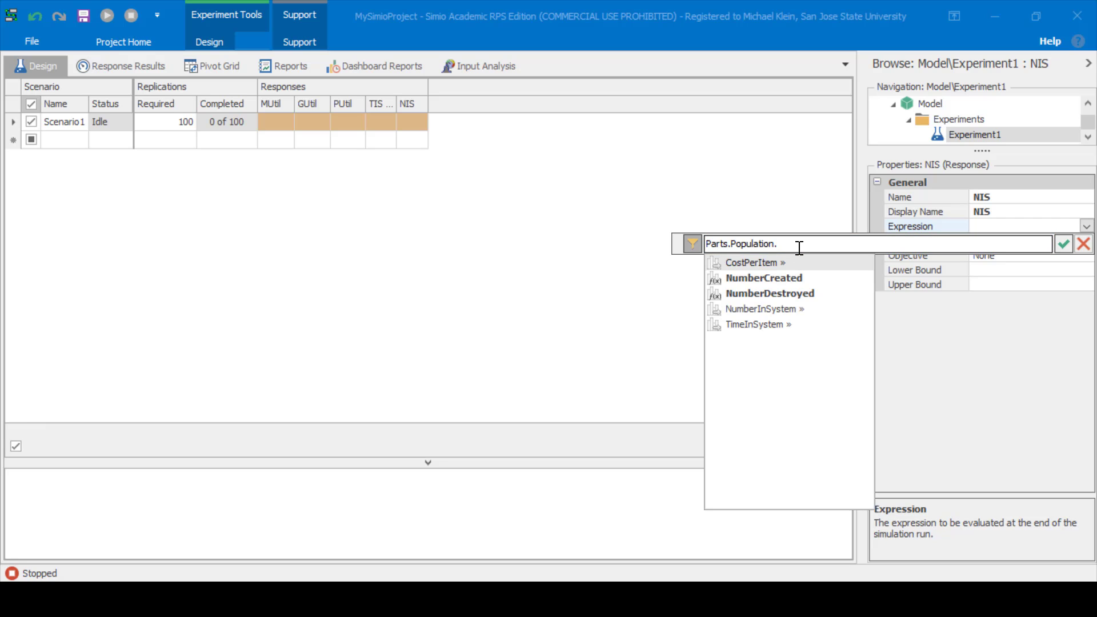
text(Num)
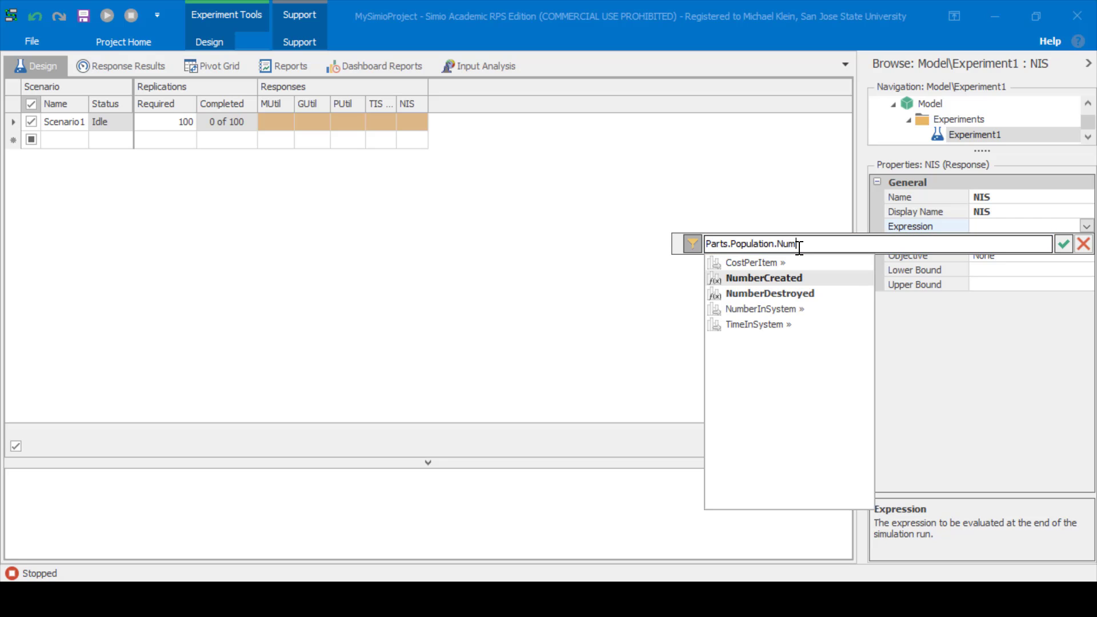
text(berInSystem.)
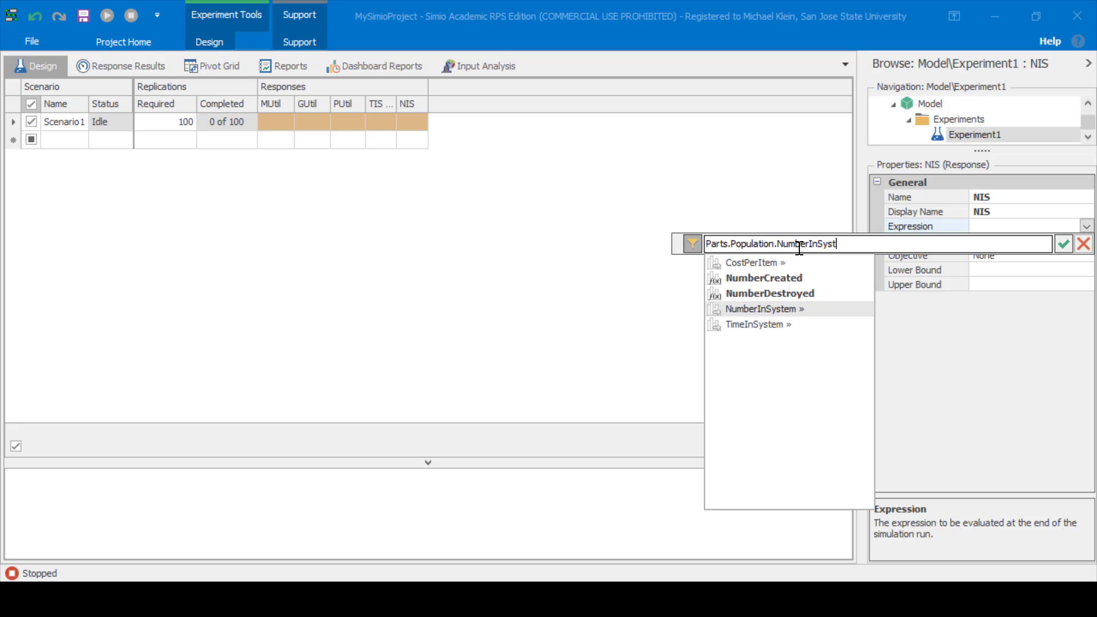
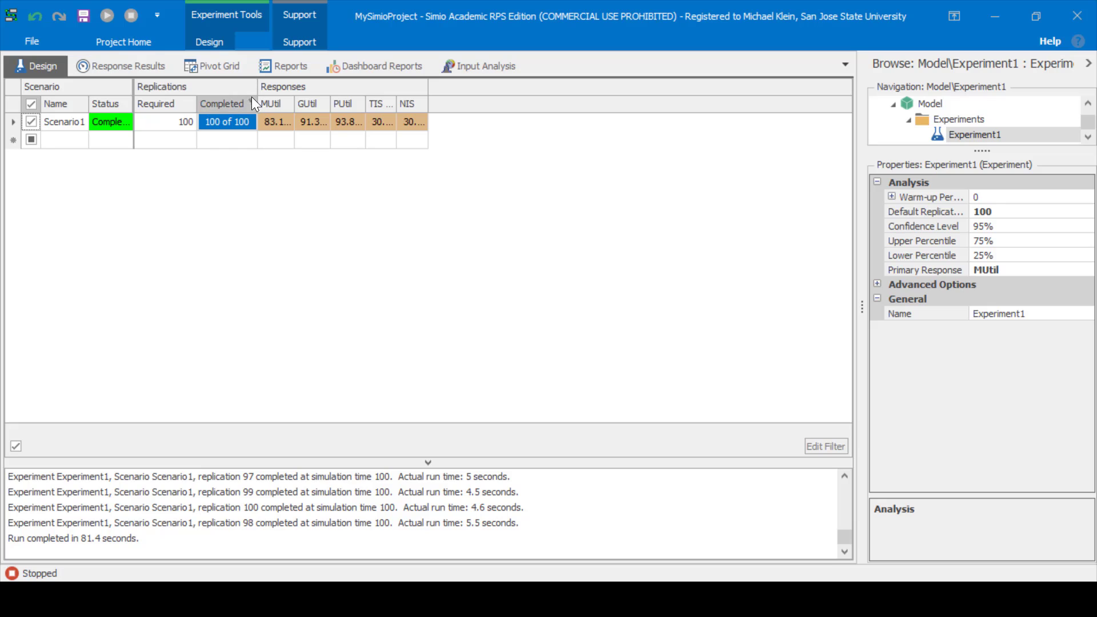
Review the experiment's response result charts for the server utilizations MUtil, GUtil and PUtil
click(276, 104)
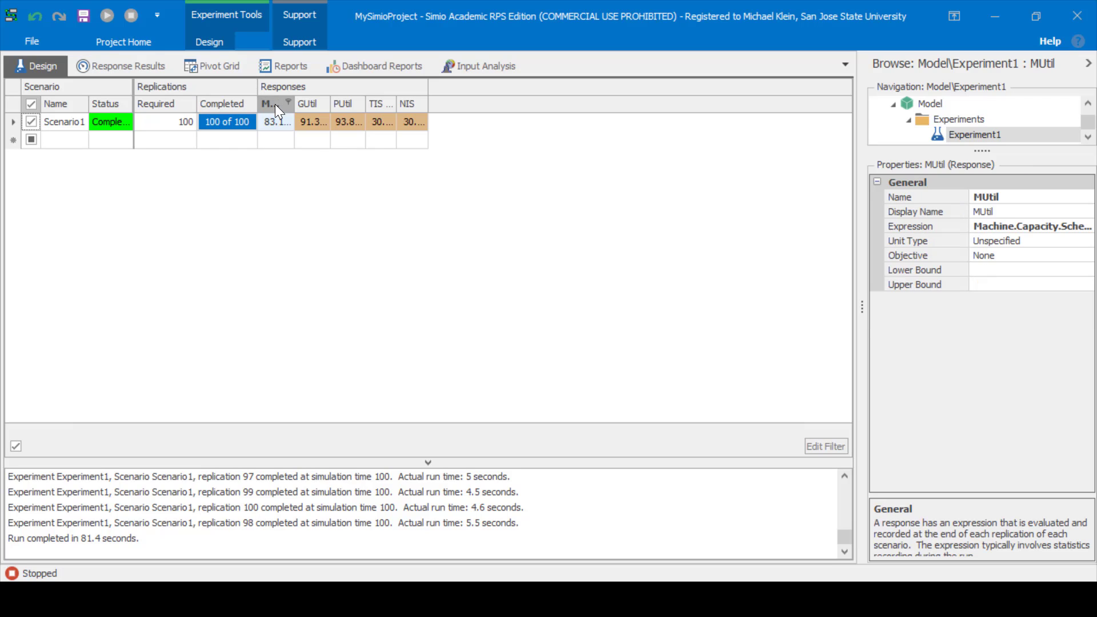
click(156, 67)
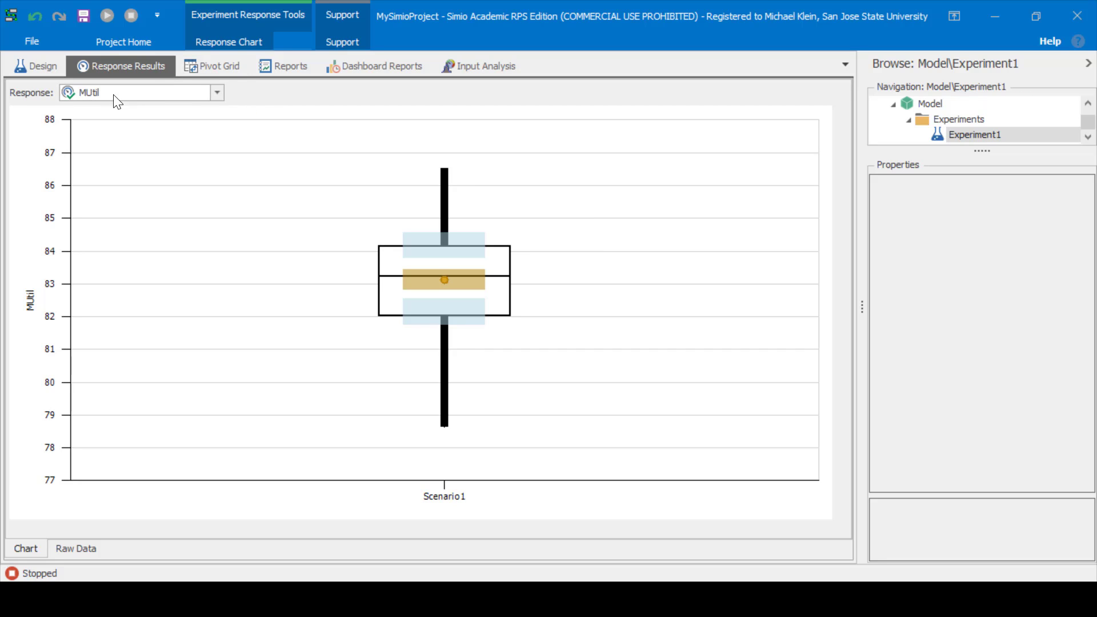
click(217, 93)
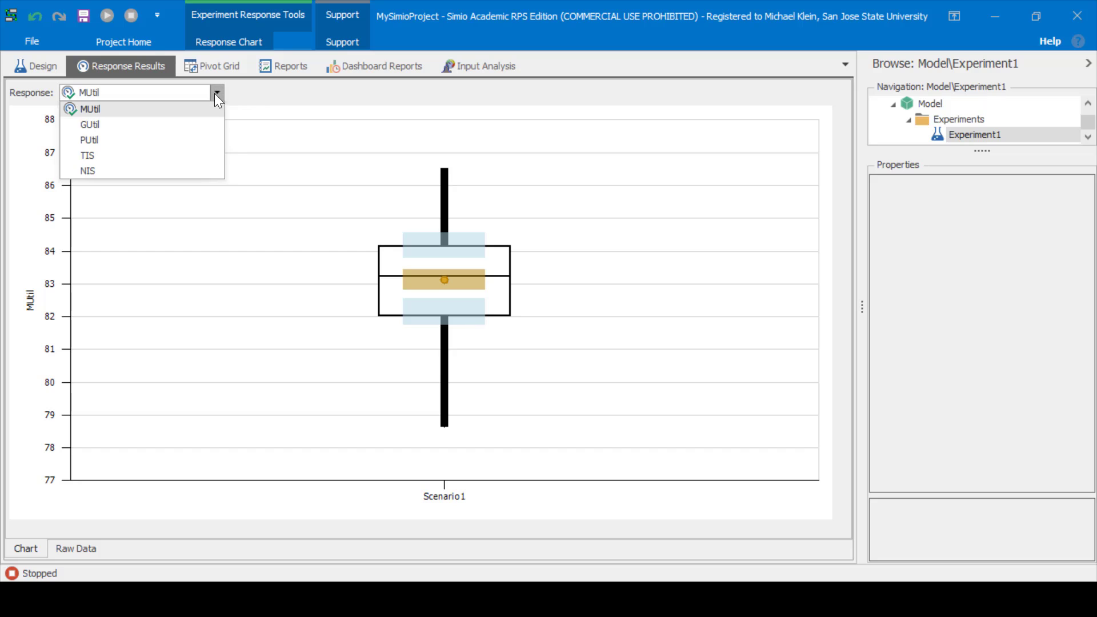
click(201, 122)
click(217, 93)
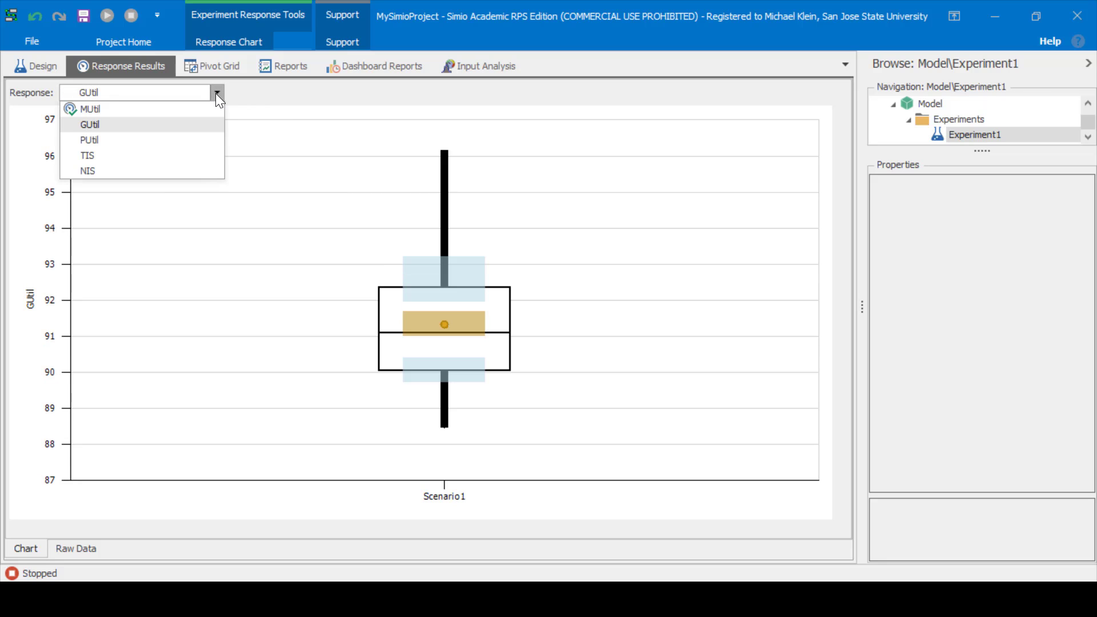
click(196, 139)
Review the response result charts for TIS and NIS, examining the NIS box plot's mean, confidence interval and range
click(217, 93)
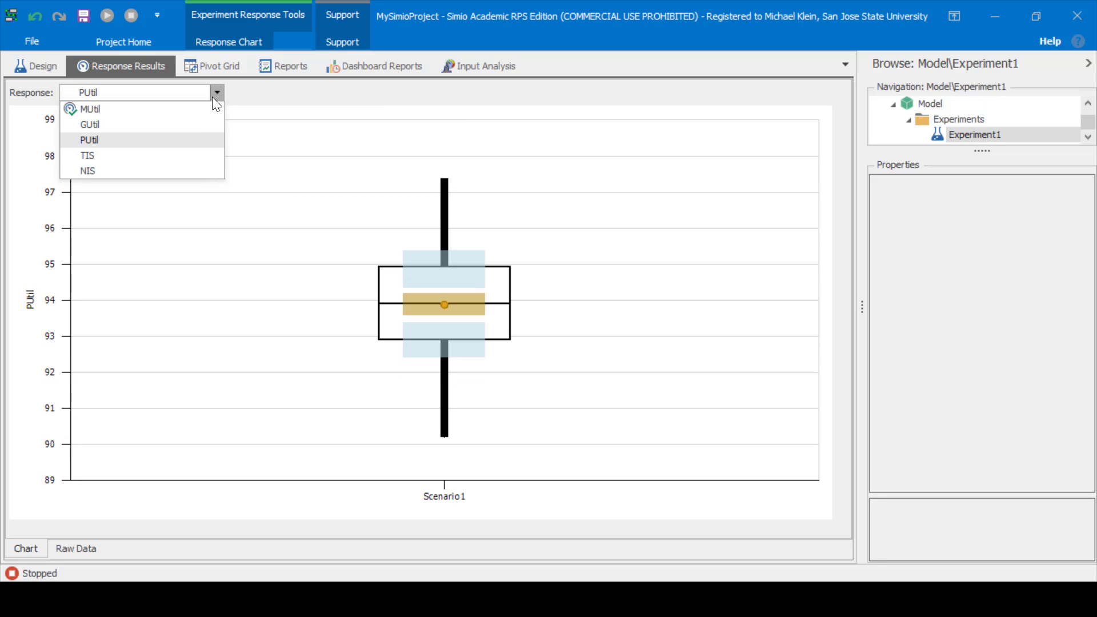
click(184, 154)
click(217, 93)
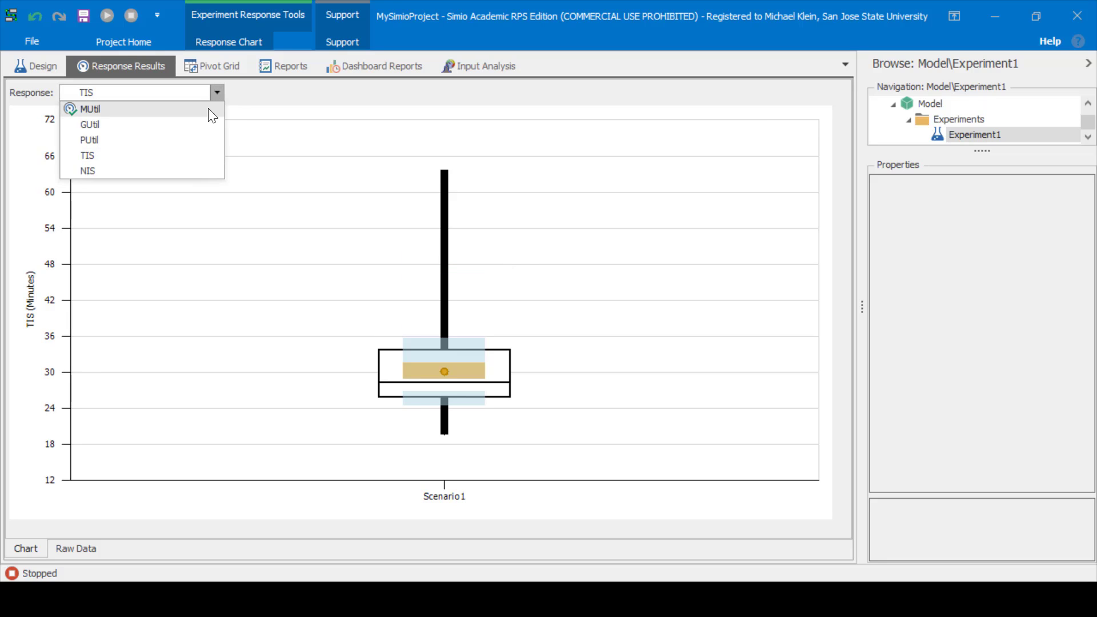
click(188, 170)
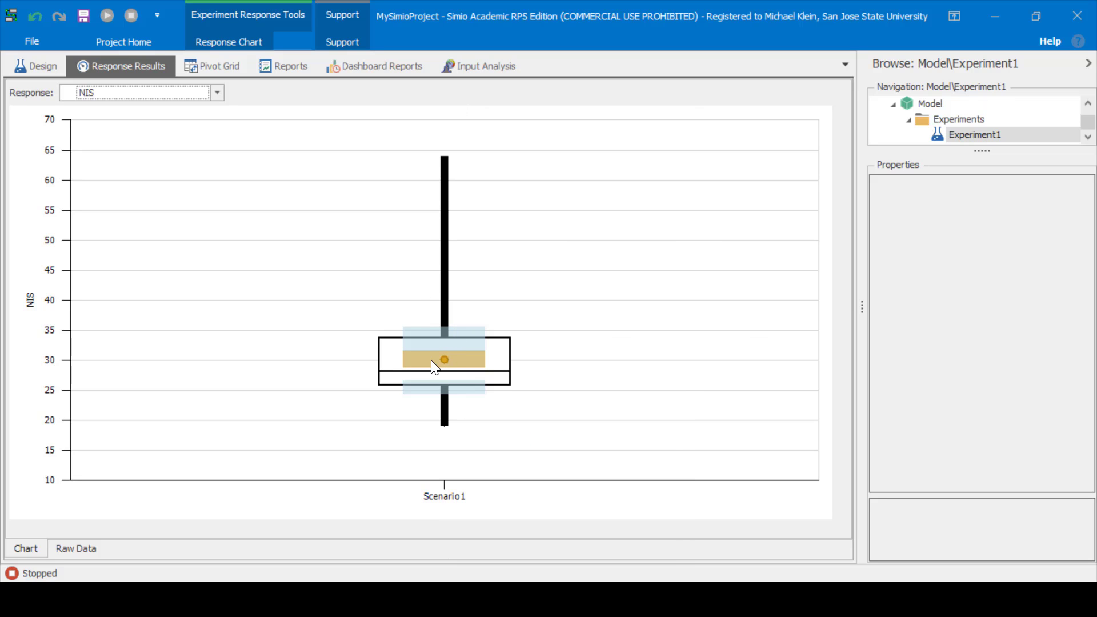
mouse_move(486, 377)
mouse_move(441, 158)
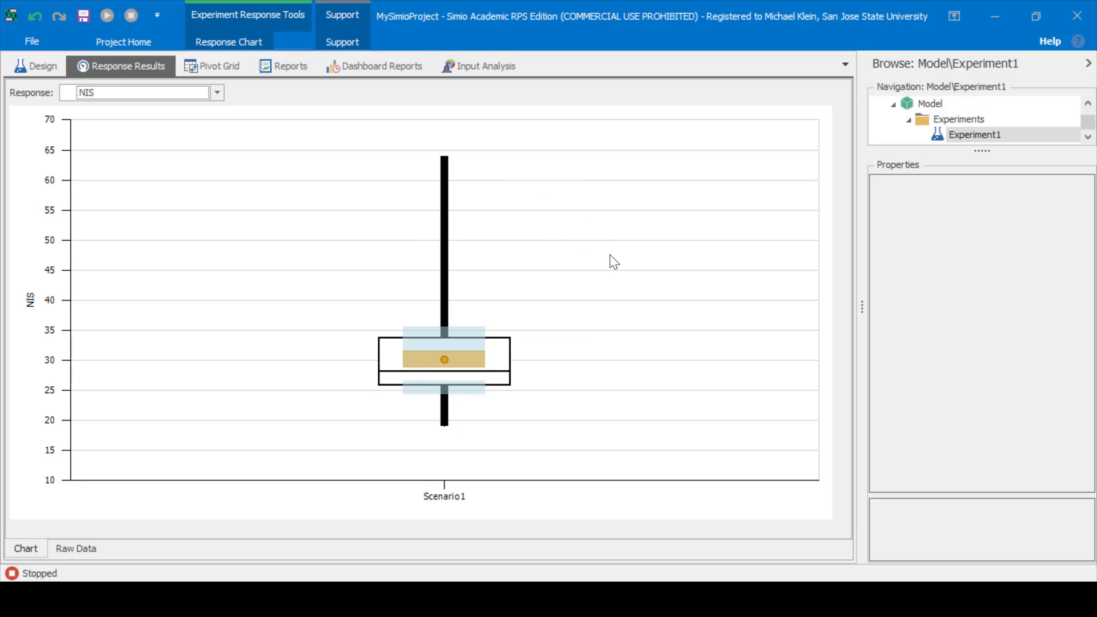